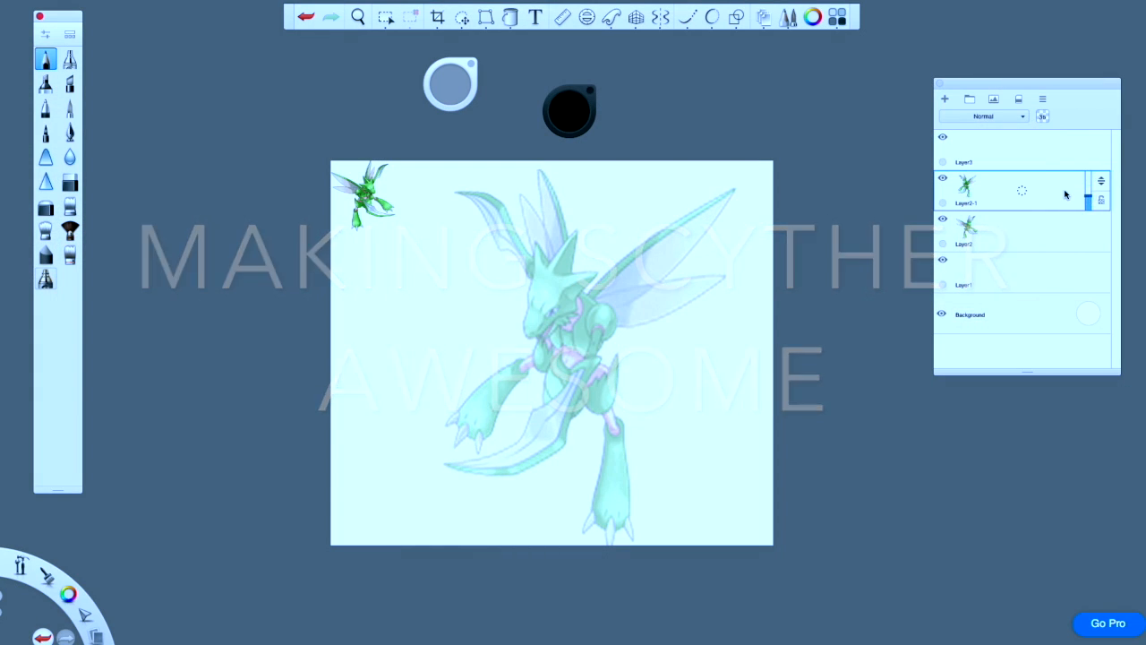
Make the empty layer above the faded reference active and choose the Design Pencil from the Designer brush set
click(1057, 189)
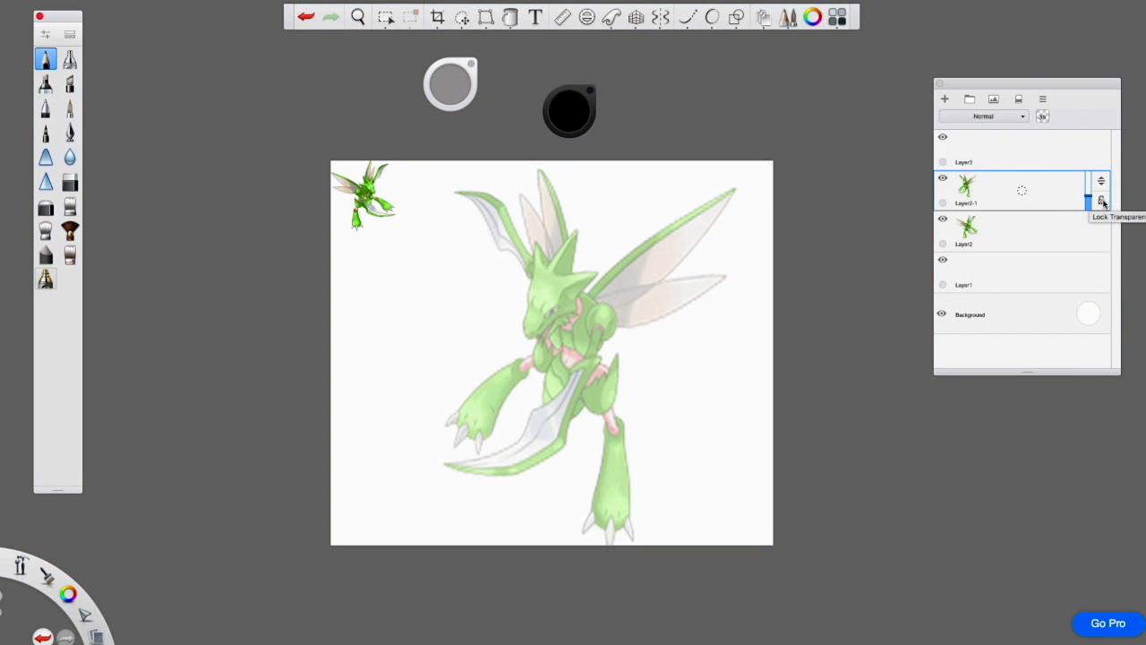
click(1022, 162)
scroll(599, 321, up, 5)
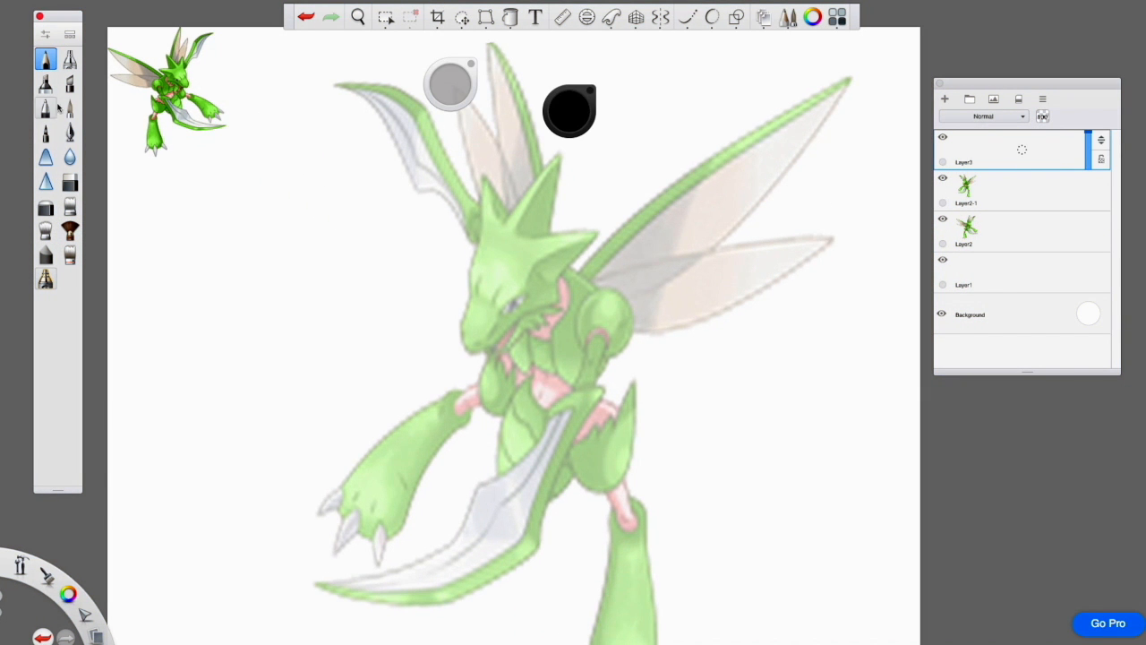
click(51, 85)
scroll(213, 457, down, 5)
mouse_move(213, 458)
mouse_down()
mouse_move(218, 338)
mouse_move(234, 284)
mouse_up()
click(14, 319)
Sketch the head outline with jagged horns, spiked cheek frills and mandibles over the faded reference
mouse_move(467, 304)
mouse_down()
mouse_move(463, 346)
mouse_move(500, 347)
mouse_move(490, 349)
mouse_move(528, 313)
mouse_move(599, 273)
mouse_up()
key(ctrl+z)
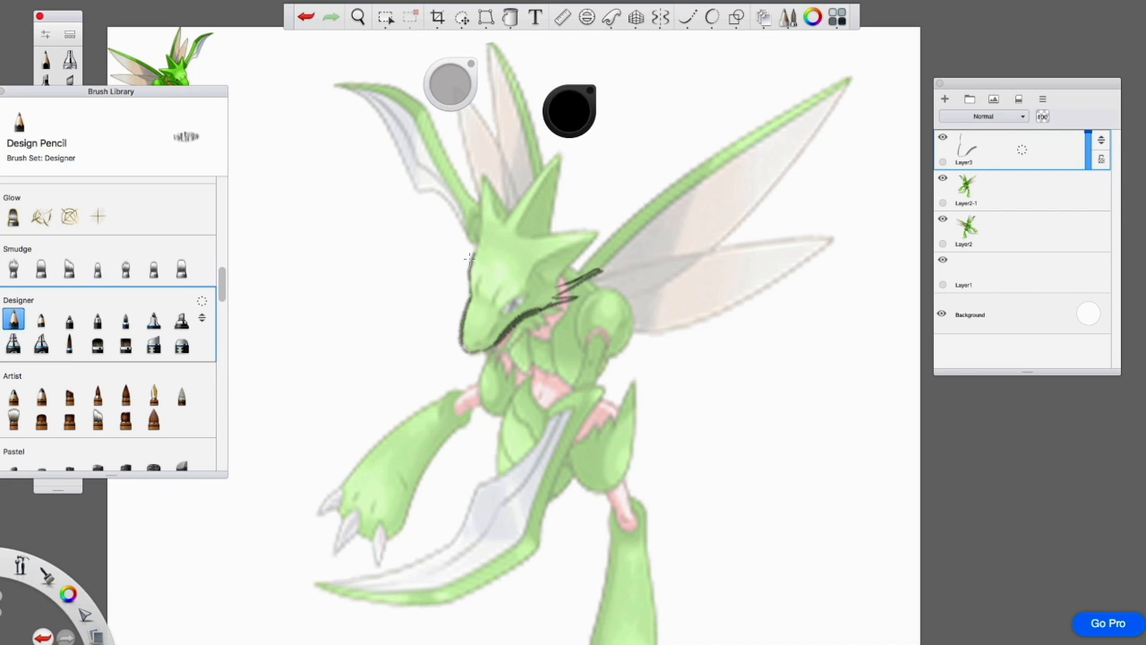
mouse_move(512, 211)
mouse_down()
mouse_move(589, 118)
mouse_move(543, 238)
mouse_move(633, 209)
mouse_move(633, 218)
mouse_move(533, 284)
mouse_up()
key(ctrl+z)
drag(628, 226, 597, 259)
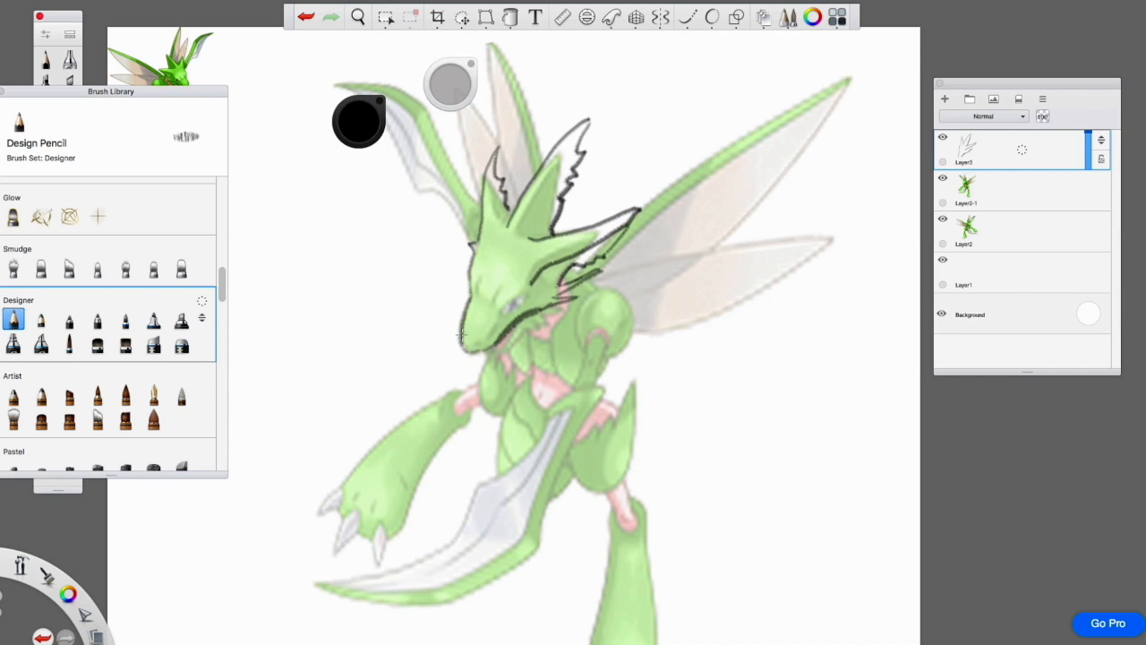
mouse_move(456, 342)
mouse_down()
mouse_move(455, 383)
mouse_move(467, 386)
mouse_up()
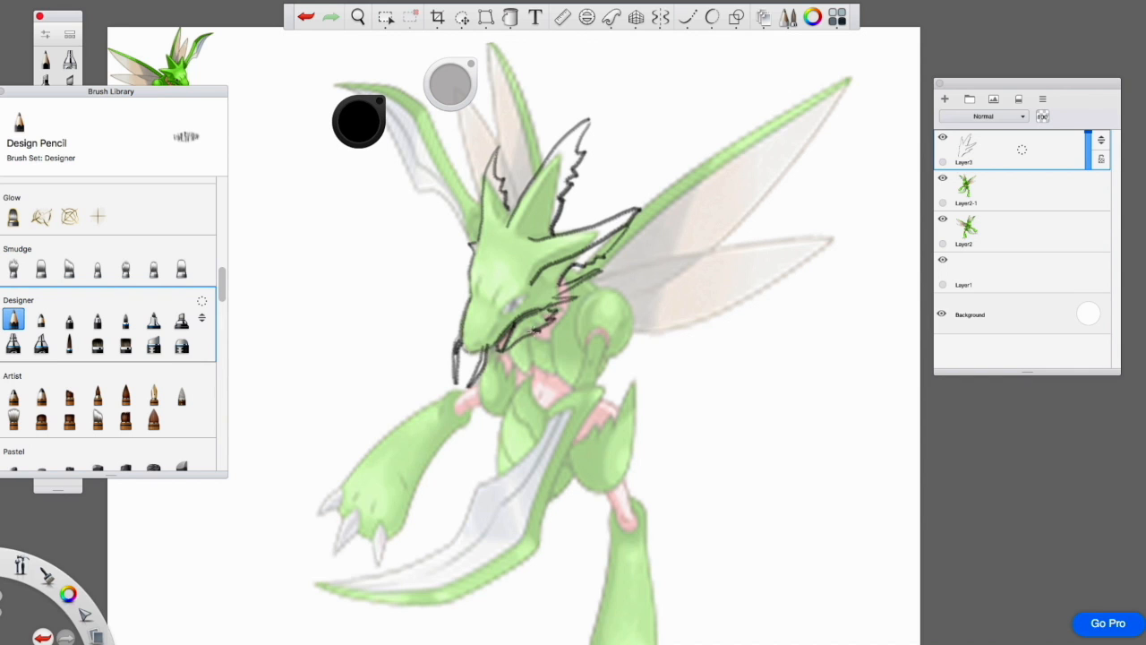
Draw the narrowed eye, the snout lines and the segmented forehead plates on the head
scroll(494, 312, up, 3)
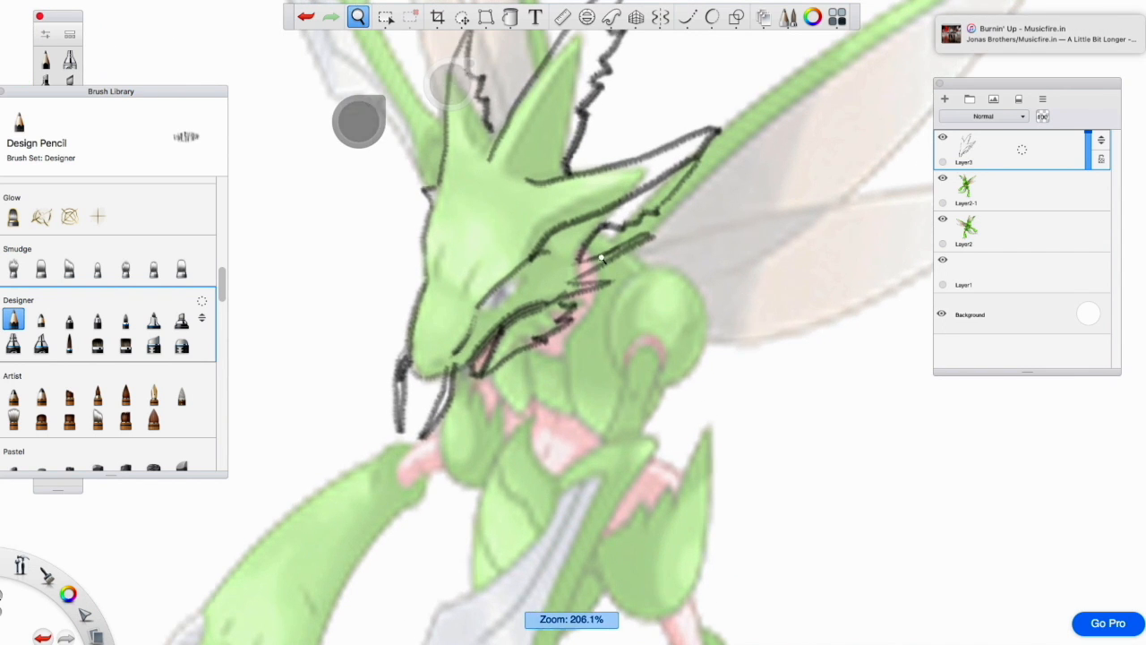
drag(484, 305, 507, 295)
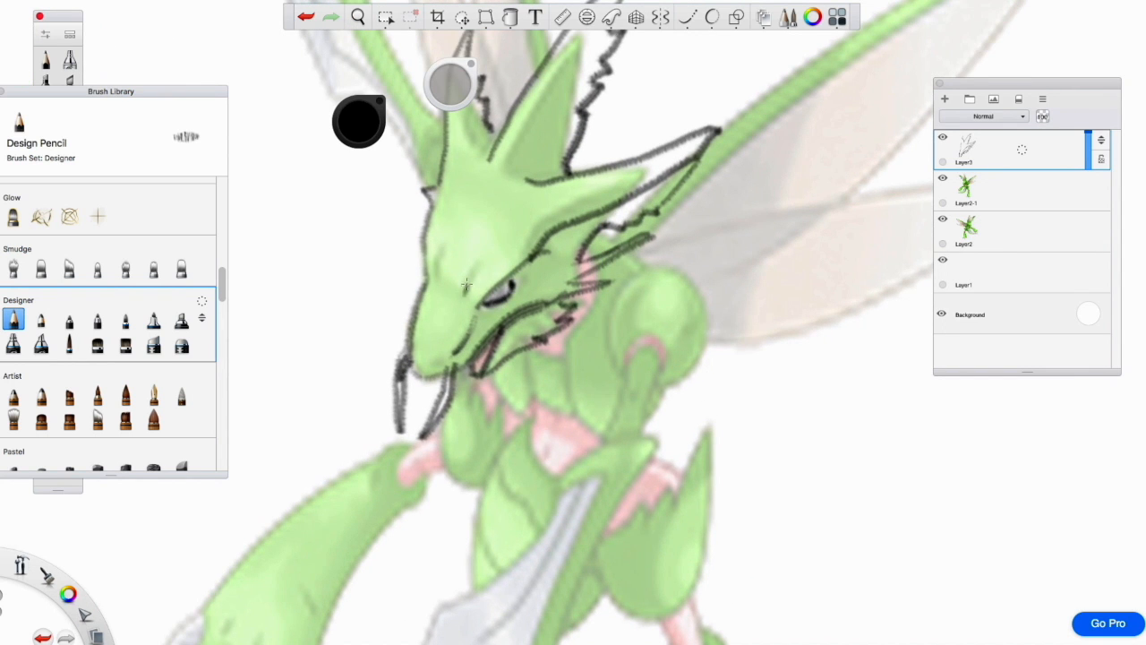
scroll(436, 283, down, 5)
scroll(583, 285, up, 5)
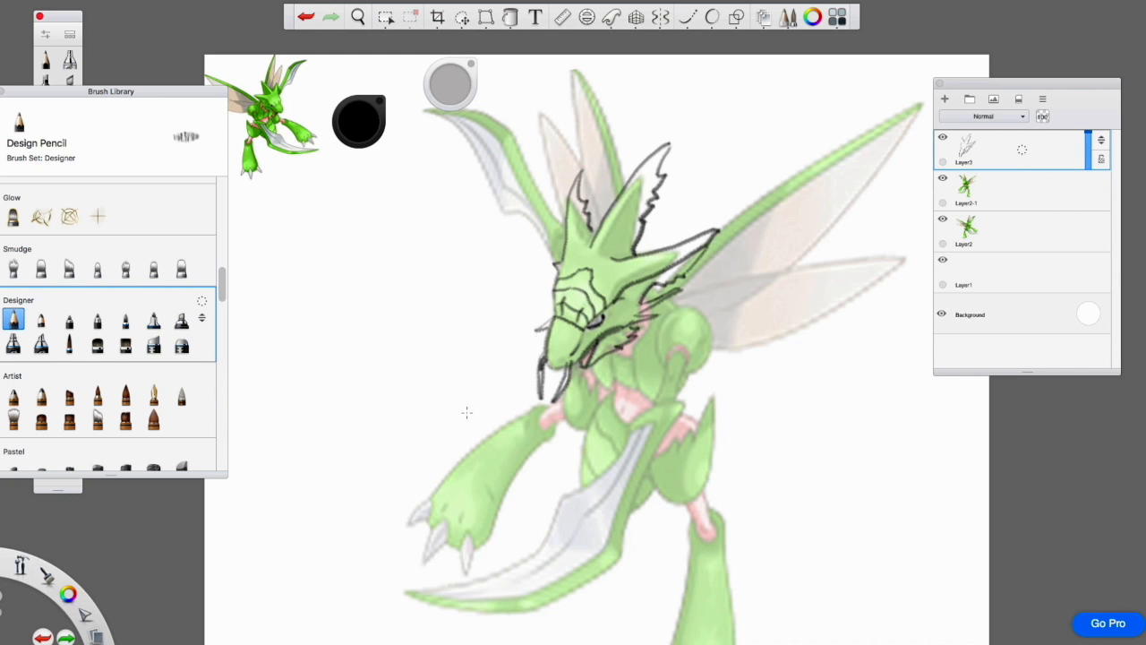
Add a new layer above the head sketch and outline a large spiked shoulder plate on the near side
scroll(520, 350, down, 5)
click(1019, 154)
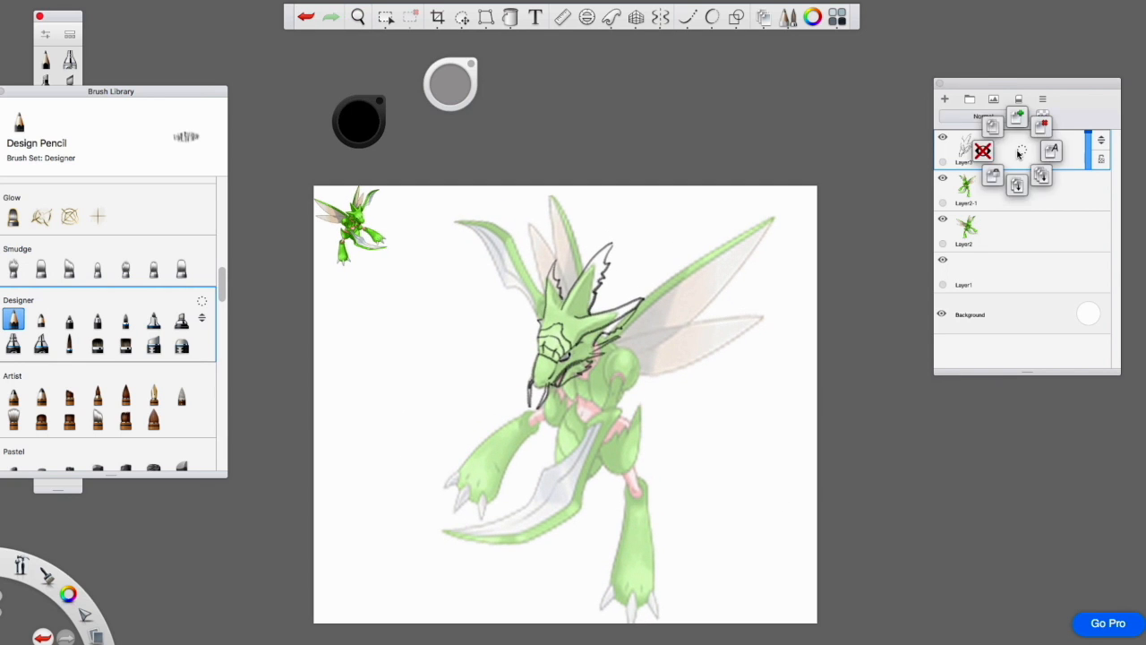
click(1017, 117)
scroll(717, 278, up, 5)
mouse_move(611, 342)
mouse_down()
mouse_move(685, 275)
mouse_move(661, 301)
mouse_move(709, 276)
mouse_move(743, 291)
mouse_move(755, 340)
mouse_move(668, 392)
mouse_up()
mouse_move(606, 330)
mouse_down()
mouse_move(611, 394)
mouse_move(592, 446)
mouse_move(665, 395)
mouse_up()
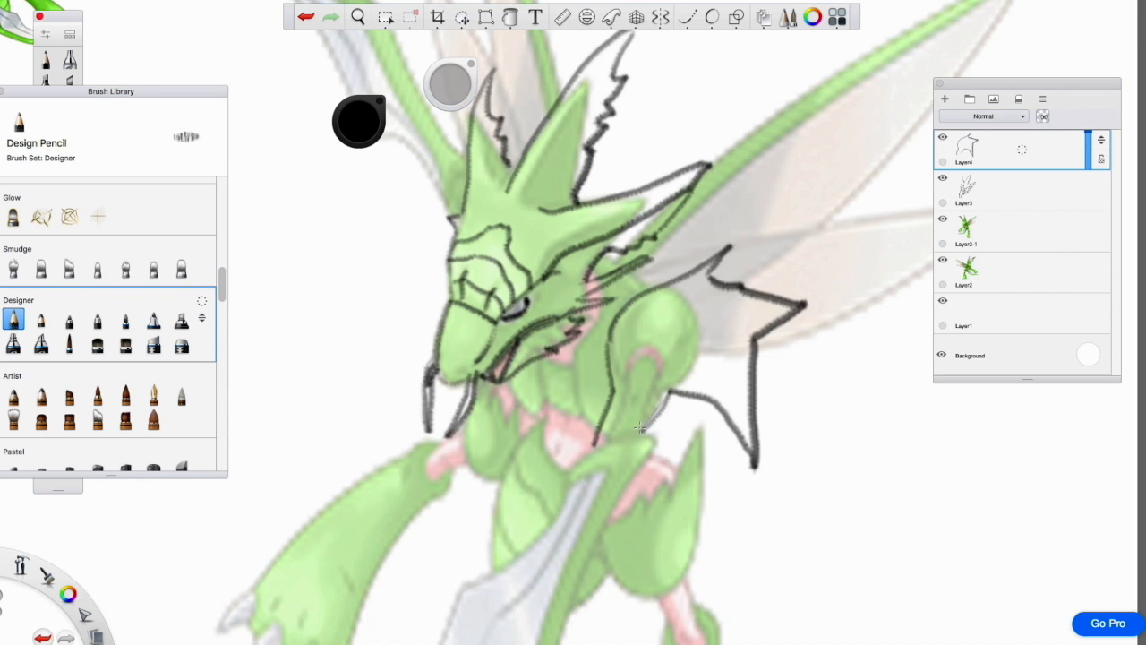
Set the Design Pencil's stamp roundness to 100% in its advanced brush properties and draw the arm line below the shoulder
scroll(640, 428, down, 4)
scroll(645, 385, left, 3)
click(359, 121)
drag(469, 276, 470, 302)
scroll(469, 302, down, 5)
mouse_move(310, 299)
mouse_down()
mouse_move(358, 327)
mouse_move(405, 327)
mouse_up()
scroll(305, 288, down, 1)
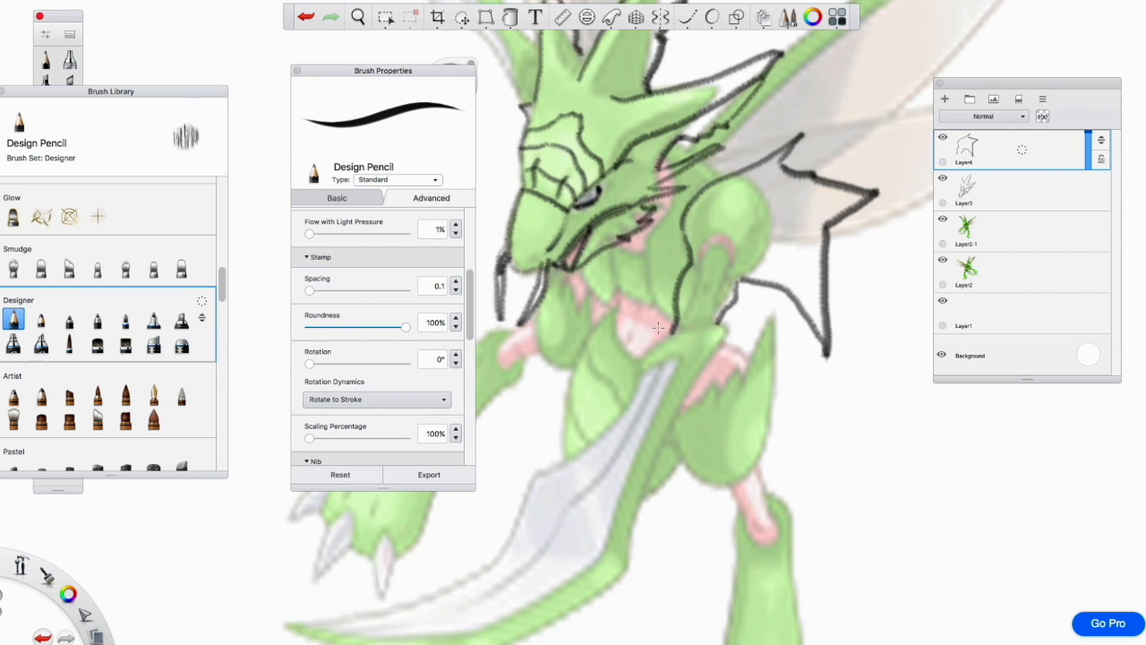
mouse_move(639, 368)
mouse_down()
mouse_move(717, 381)
mouse_move(674, 442)
mouse_up()
Try several outlines for the near arm's scythe blade along the reference blade
scroll(641, 472, down, 3)
mouse_move(645, 331)
mouse_down()
mouse_move(573, 421)
mouse_move(385, 498)
mouse_up()
scroll(375, 504, down, 2)
drag(481, 428, 289, 441)
key(ctrl+z)
drag(427, 439, 310, 448)
key(ctrl+z)
drag(473, 428, 290, 456)
key(ctrl+z)
key(ctrl+z)
key(ctrl+z)
drag(676, 289, 696, 276)
key(ctrl+z)
key(ctrl+z)
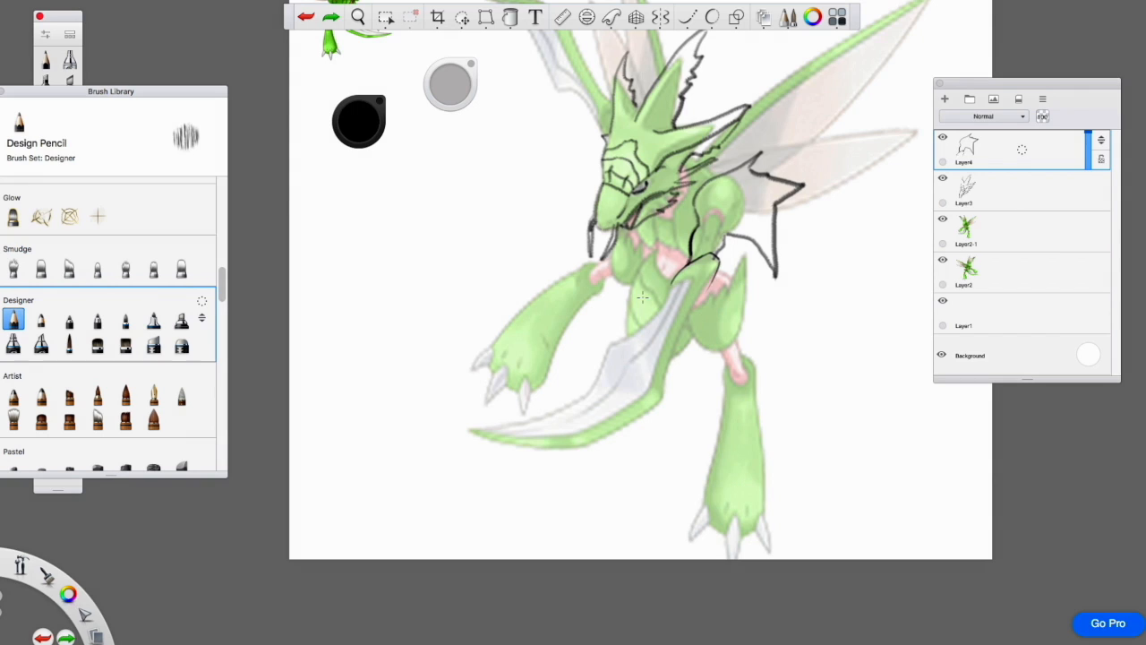
key(ctrl+z)
Lower the opacity of the large reference layer and make the shoulder sketch layer active again
click(1074, 237)
drag(1089, 236, 1089, 247)
click(1021, 153)
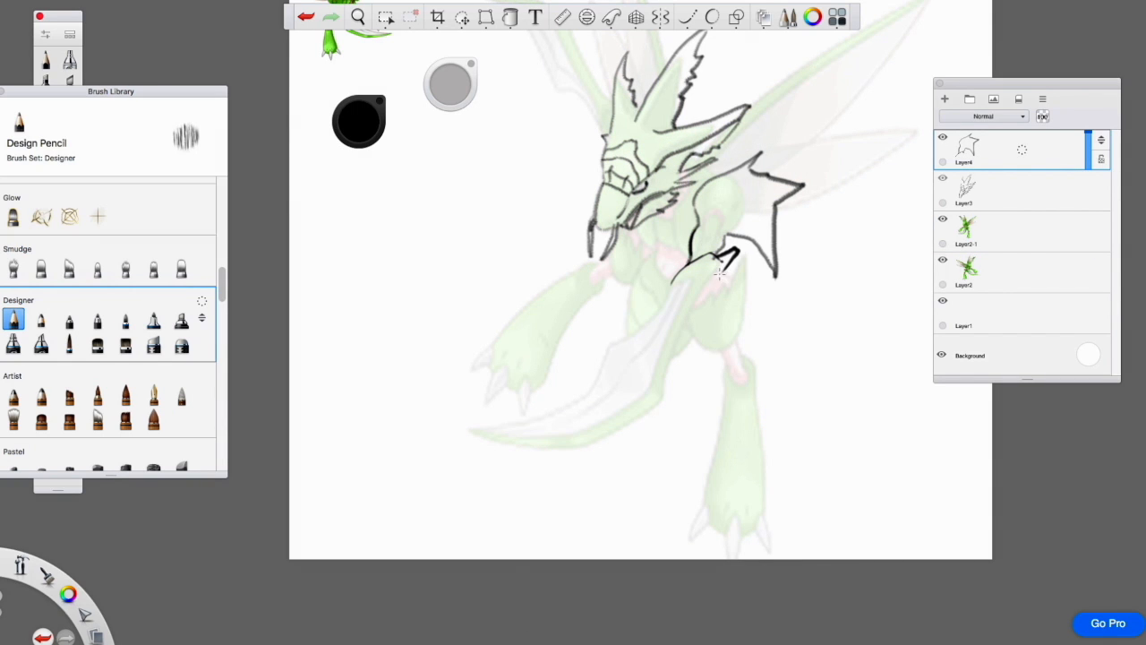
Draw the serrated back edge of the near forearm and the spiked plates along its inner side
drag(681, 334, 675, 361)
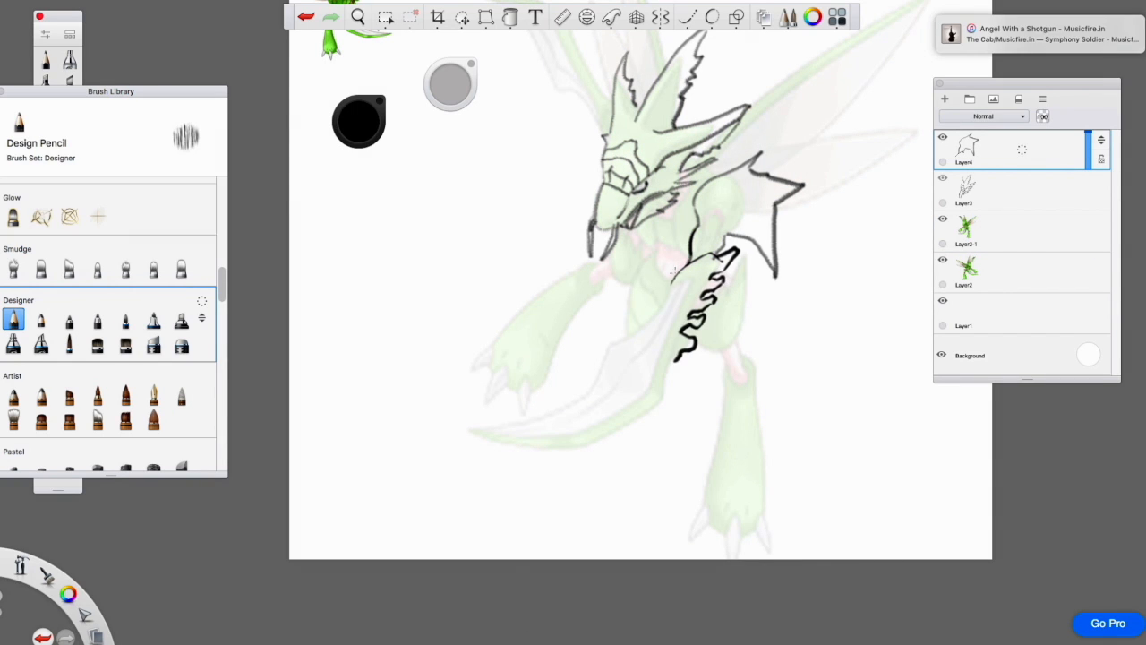
mouse_move(647, 307)
mouse_down()
mouse_move(683, 298)
mouse_move(668, 326)
mouse_up()
key(ctrl+z)
key(ctrl+shift+z)
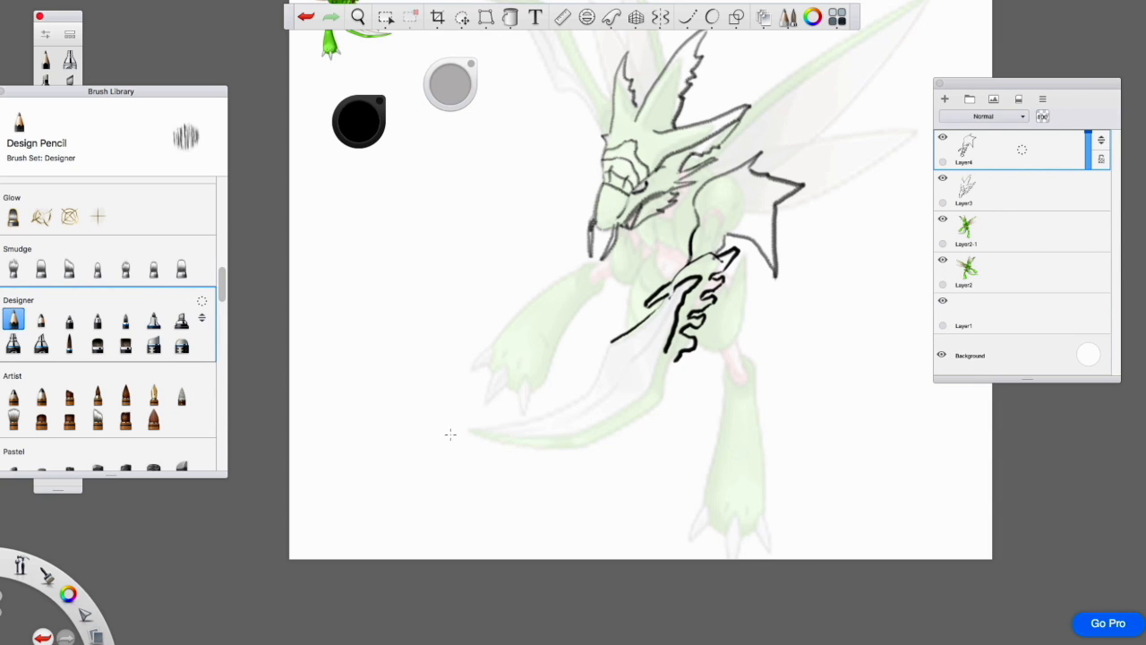
Try a long curved scythe blade with a hooked upper point extending from the near forearm
mouse_move(589, 343)
mouse_down()
mouse_move(295, 452)
mouse_move(663, 367)
mouse_up()
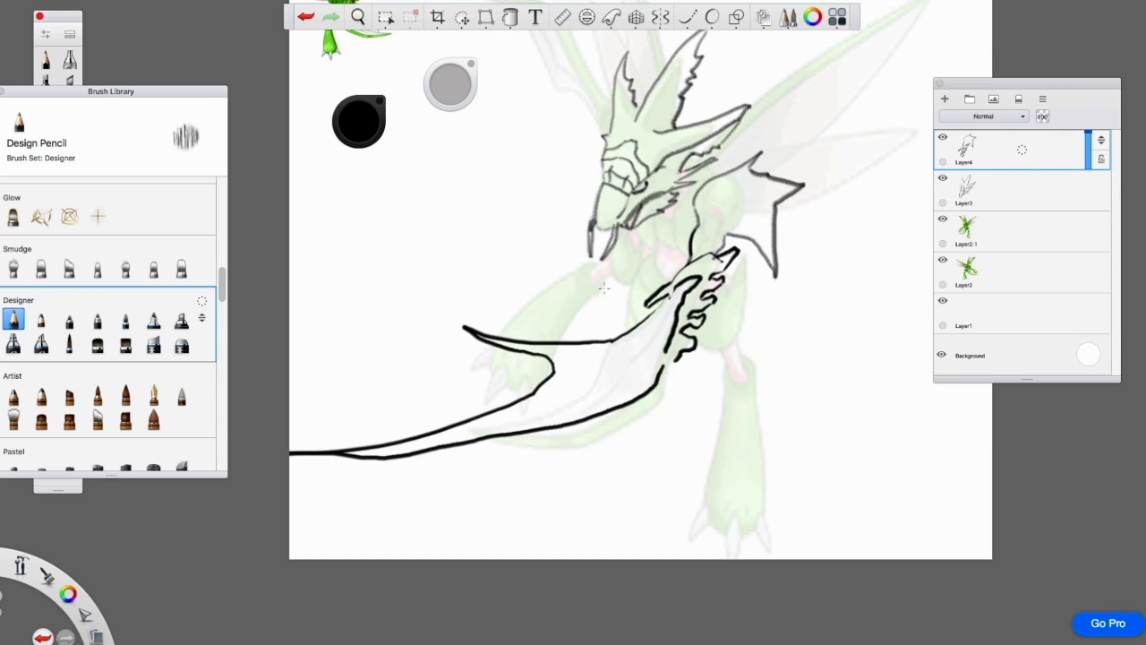
key(ctrl+z)
mouse_move(613, 341)
mouse_down()
mouse_move(409, 388)
mouse_move(564, 477)
mouse_move(681, 370)
mouse_move(527, 441)
mouse_up()
key(ctrl+z)
Draw a broad, blunt-ended scythe blade with inner contour lines extending from the near forearm
mouse_move(385, 417)
mouse_down()
mouse_move(660, 331)
mouse_move(604, 240)
mouse_move(624, 363)
mouse_move(658, 297)
mouse_move(561, 396)
mouse_up()
key(space)
key(space)
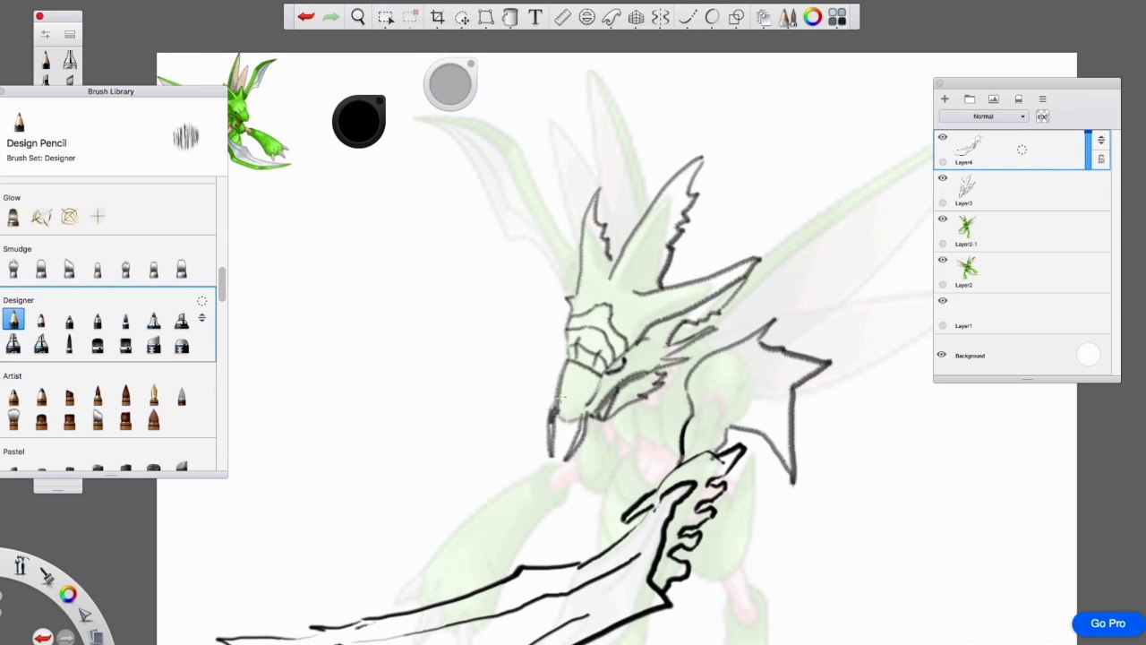
Undo the latest strokes and add inner plate lines and extra spikes to the near shoulder armour
key(ctrl+z)
key(ctrl+z)
drag(725, 349, 759, 407)
key(ctrl+z)
key(ctrl+z)
mouse_move(734, 351)
mouse_down()
mouse_move(789, 458)
mouse_move(749, 398)
mouse_up()
drag(737, 351, 781, 356)
mouse_move(763, 396)
mouse_down()
mouse_move(803, 403)
mouse_move(786, 435)
mouse_up()
Duplicate the arm-and-blade layer, then flip, shrink and rotate the copy into the far arm beside the head
scroll(688, 368, down, 3)
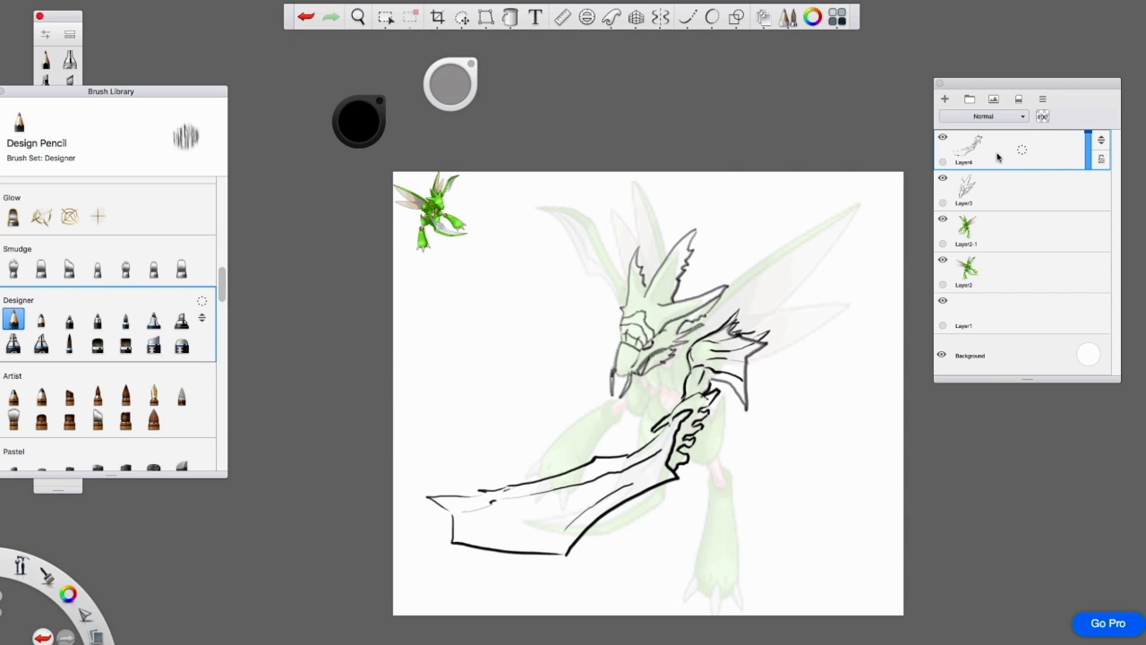
key(super+d)
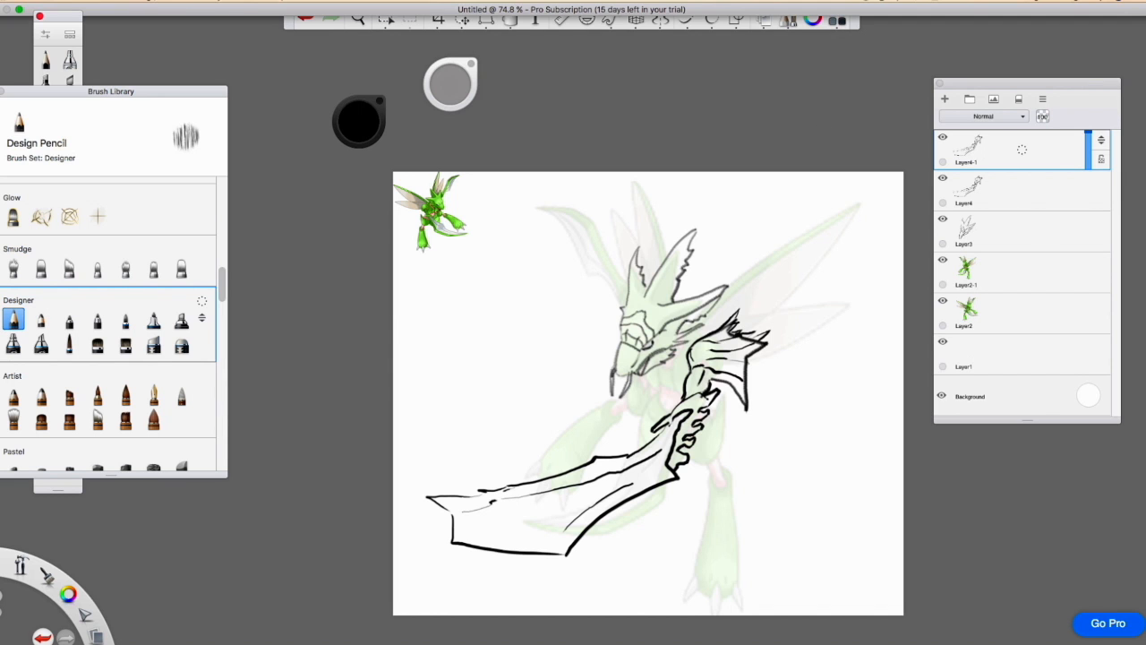
click(132, 7)
click(170, 112)
click(486, 17)
drag(699, 432, 623, 342)
drag(798, 511, 587, 219)
drag(722, 172, 727, 210)
drag(661, 286, 711, 306)
drag(520, 538, 430, 354)
drag(629, 346, 622, 349)
drag(527, 343, 537, 358)
key(Return)
Move the far arm's layer beneath the head sketch layer
drag(1102, 194, 1101, 235)
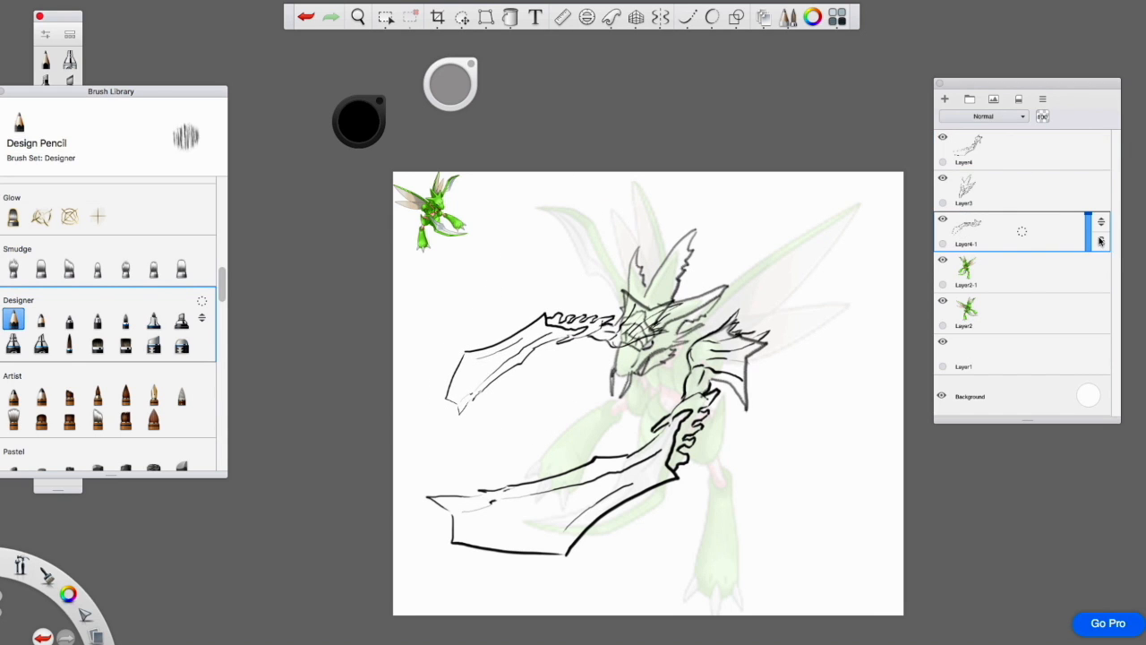
click(979, 187)
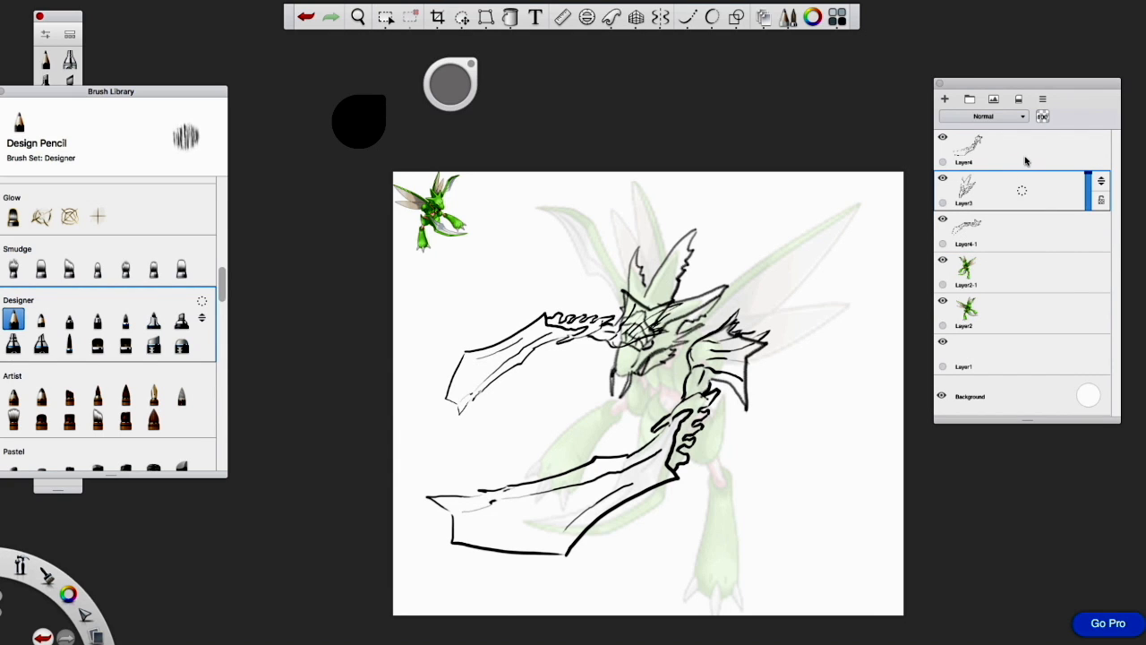
click(1006, 228)
mouse_move(1089, 217)
mouse_down()
mouse_move(1090, 249)
mouse_move(1085, 200)
mouse_up()
Add a new top layer and draw the leading edge of the near upper wing along the reference wing
click(1022, 148)
scroll(708, 313, up, 3)
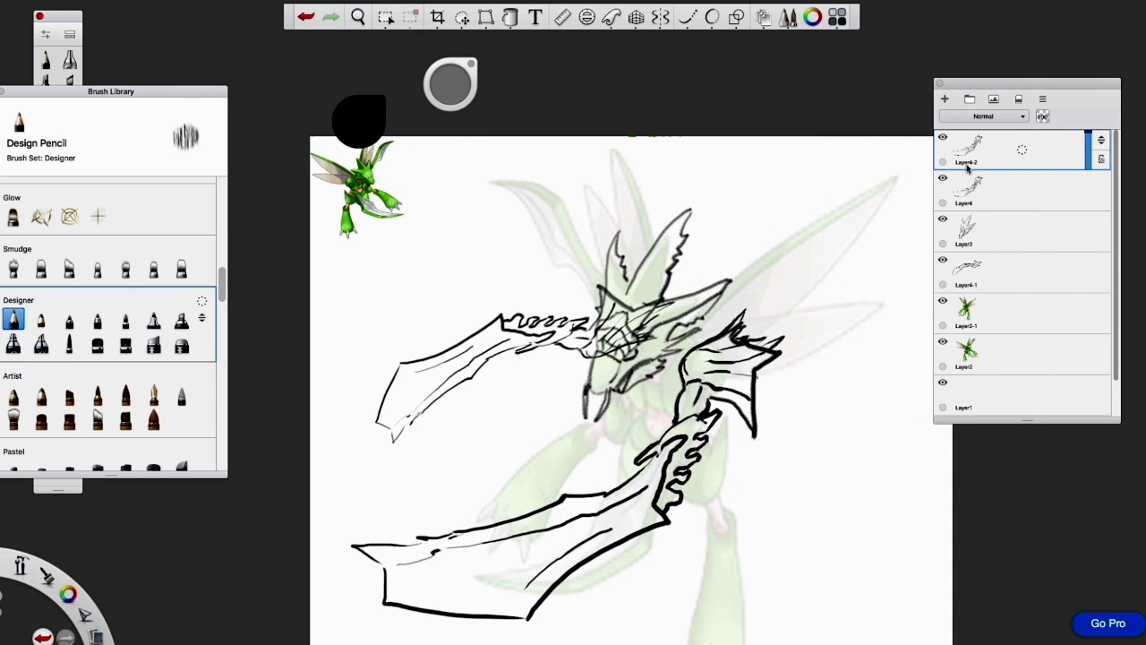
click(976, 148)
drag(989, 151, 990, 130)
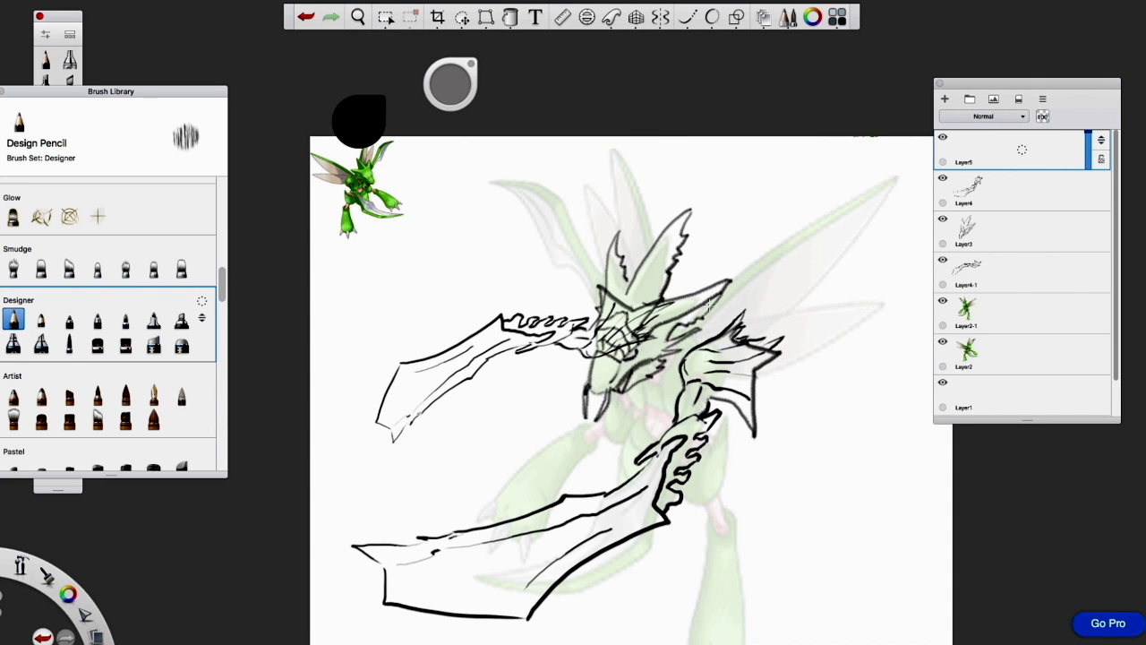
drag(730, 285, 899, 178)
Resize the canvas to 1920 × 1500 pixels and move the small reference figure towards the canvas's upper-left corner
scroll(693, 314, down, 3)
text(1920)
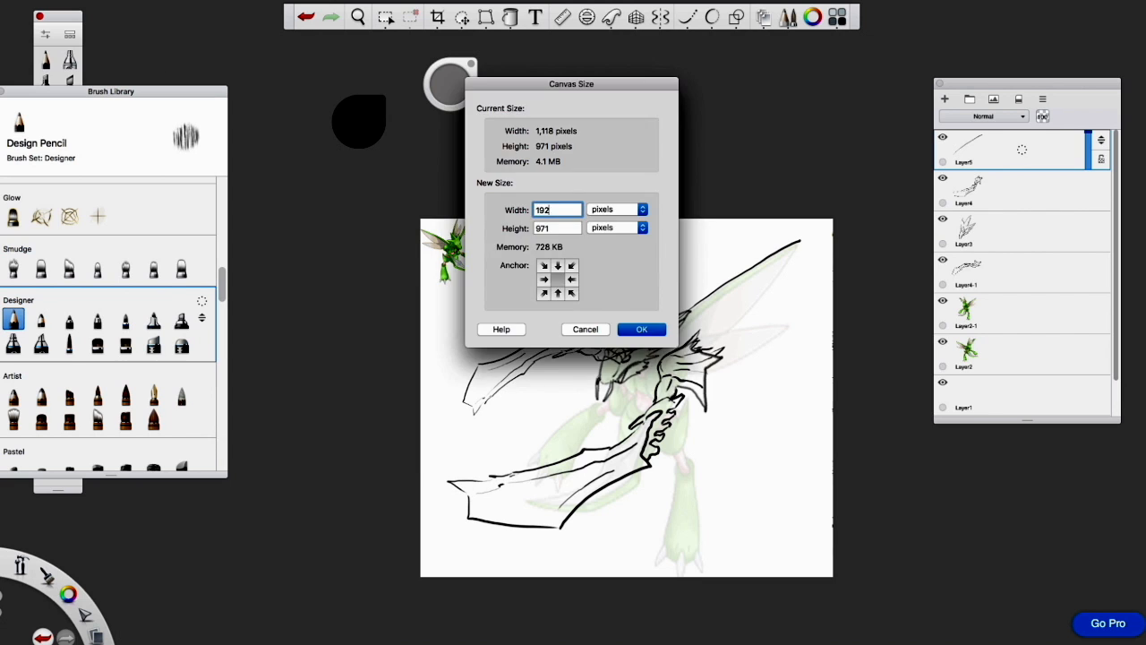
key(Tab)
text(1500)
key(Return)
click(1022, 353)
drag(451, 251, 314, 177)
On the wing layer, extend the near upper wing to a sharp tip and draw its notched trailing edge
click(1022, 149)
scroll(698, 313, up, 3)
drag(709, 243, 908, 146)
mouse_move(908, 145)
mouse_down()
mouse_move(768, 402)
mouse_move(681, 417)
mouse_up()
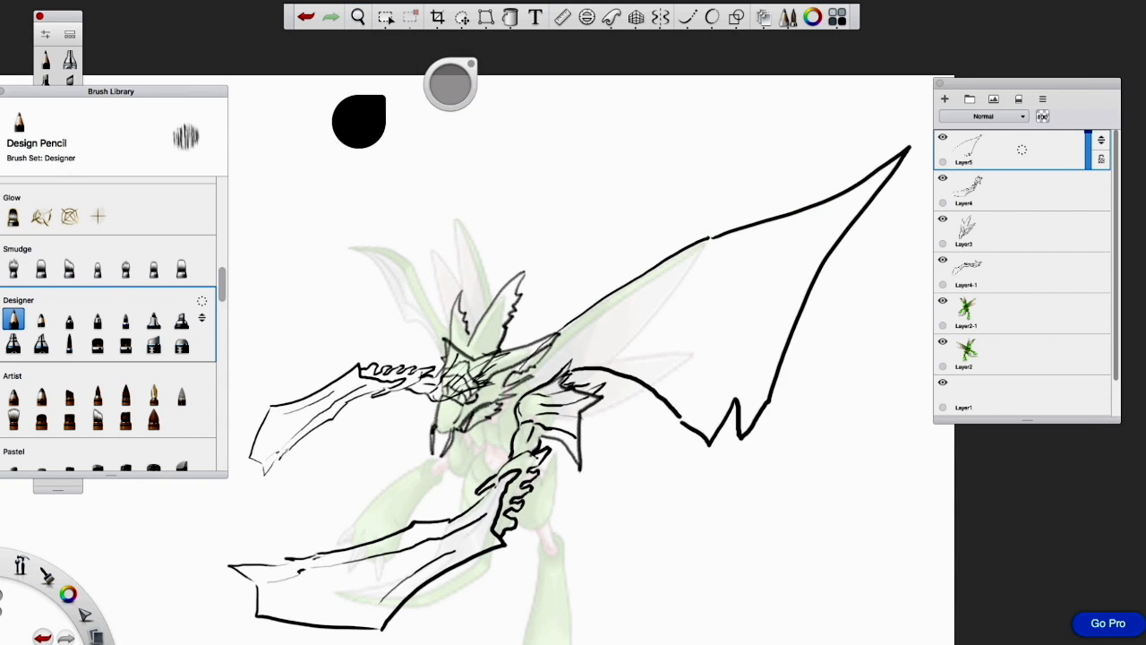
Draw the long lower wing with a notched tip and add an inner line along the upper wing's leading edge
scroll(627, 358, down, 3)
drag(589, 391, 756, 612)
mouse_move(567, 348)
mouse_down()
mouse_move(630, 381)
mouse_move(619, 370)
mouse_up()
drag(627, 368, 862, 235)
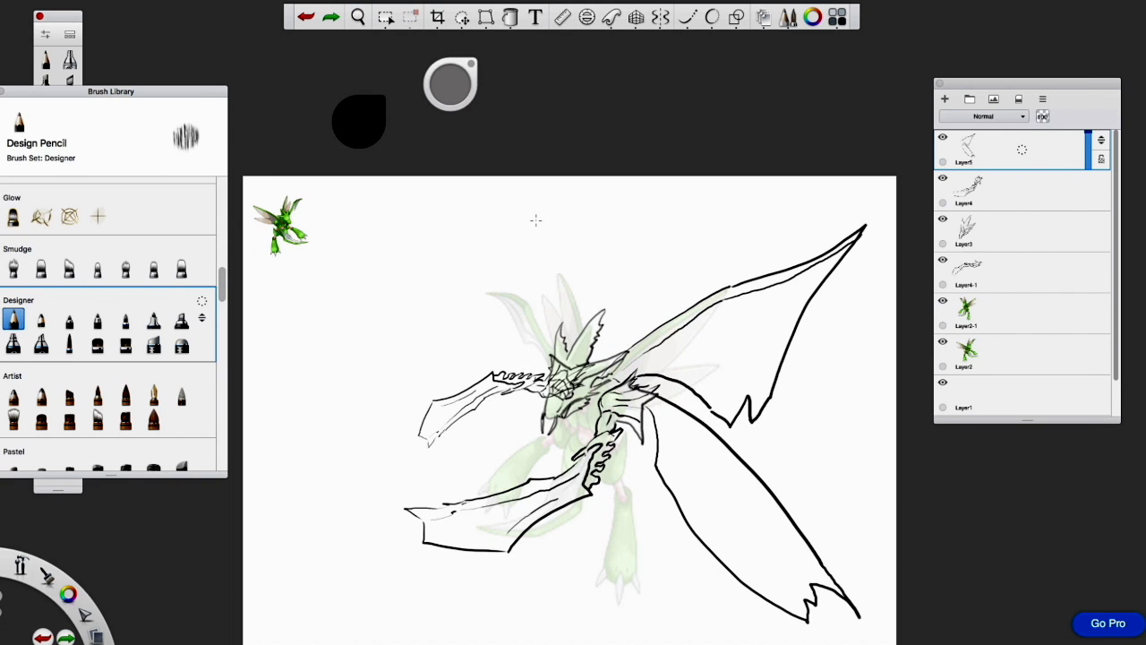
Scale and distort a copy of the wings into narrow far-side wings rising behind the head
click(486, 17)
drag(535, 297, 606, 286)
drag(346, 609, 394, 568)
drag(618, 208, 690, 262)
click(562, 44)
drag(394, 569, 507, 469)
drag(394, 260, 615, 269)
drag(686, 239, 574, 184)
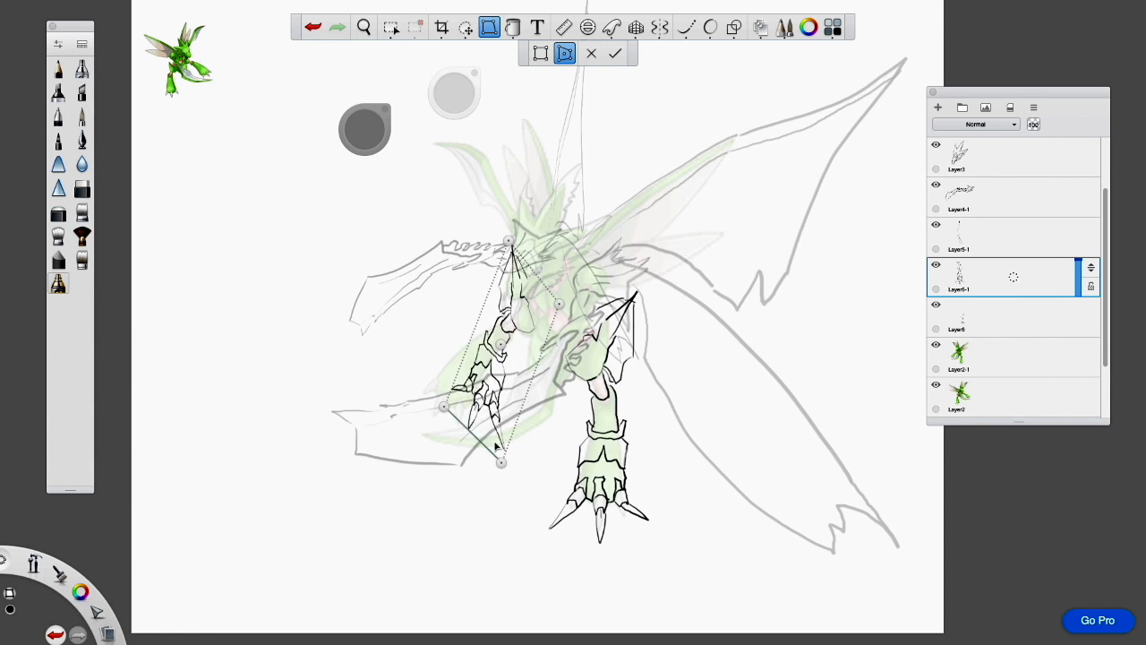
Try fitting a distorted copy of the armoured leg onto the other leg and sketching replacement outline strokes
drag(499, 457, 491, 486)
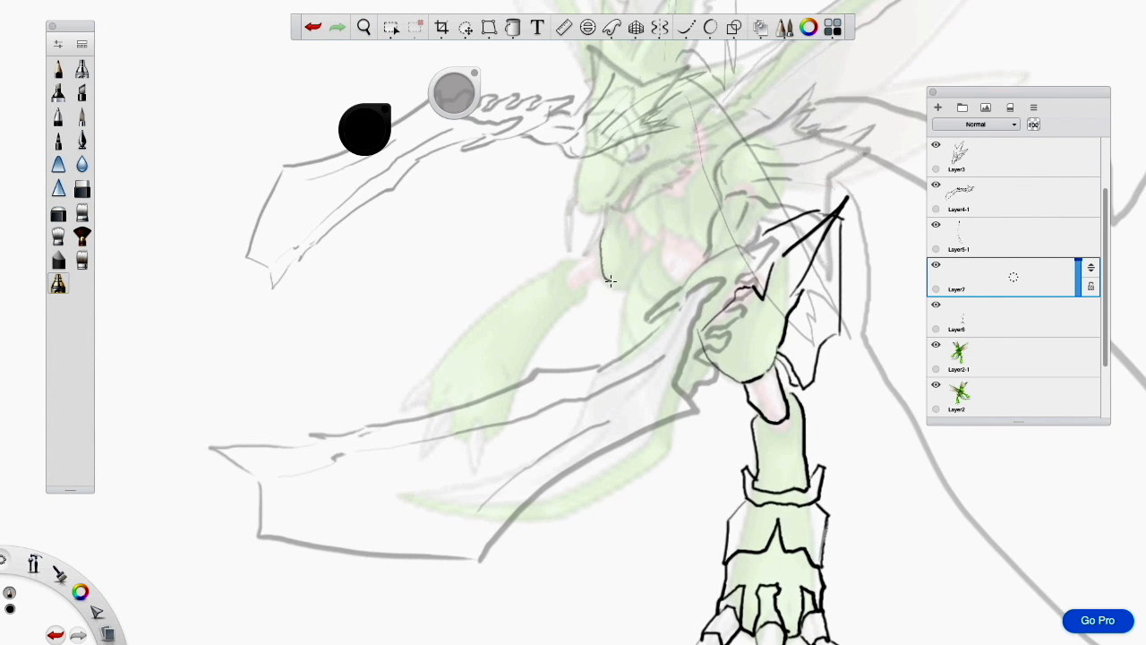
mouse_move(627, 215)
mouse_down()
mouse_move(605, 278)
mouse_move(599, 249)
mouse_move(601, 307)
mouse_move(574, 315)
mouse_move(598, 331)
mouse_up()
key(ctrl+z)
key(ctrl+z)
key(ctrl+z)
scroll(573, 322, down, 5)
key(ctrl+z)
key(ctrl+z)
Sketch the far leg on its own layer as armoured segments running down to the foot
mouse_move(572, 316)
mouse_down()
mouse_move(582, 356)
mouse_move(570, 362)
mouse_move(615, 371)
mouse_up()
scroll(560, 403, down, 3)
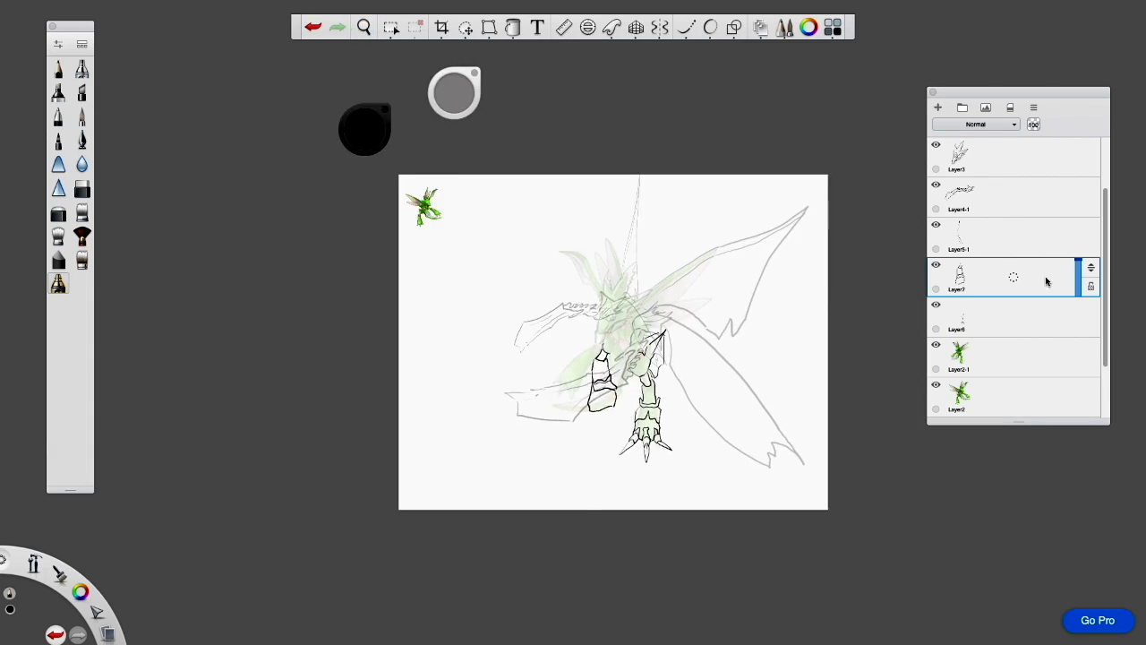
scroll(560, 403, up, 5)
drag(577, 446, 602, 468)
mouse_move(618, 448)
mouse_down()
mouse_move(574, 474)
mouse_move(662, 448)
mouse_up()
Draw the chest and torso contours between the arms and legs
key(space)
mouse_move(254, 125)
mouse_down()
mouse_move(639, 366)
mouse_move(792, 367)
mouse_up()
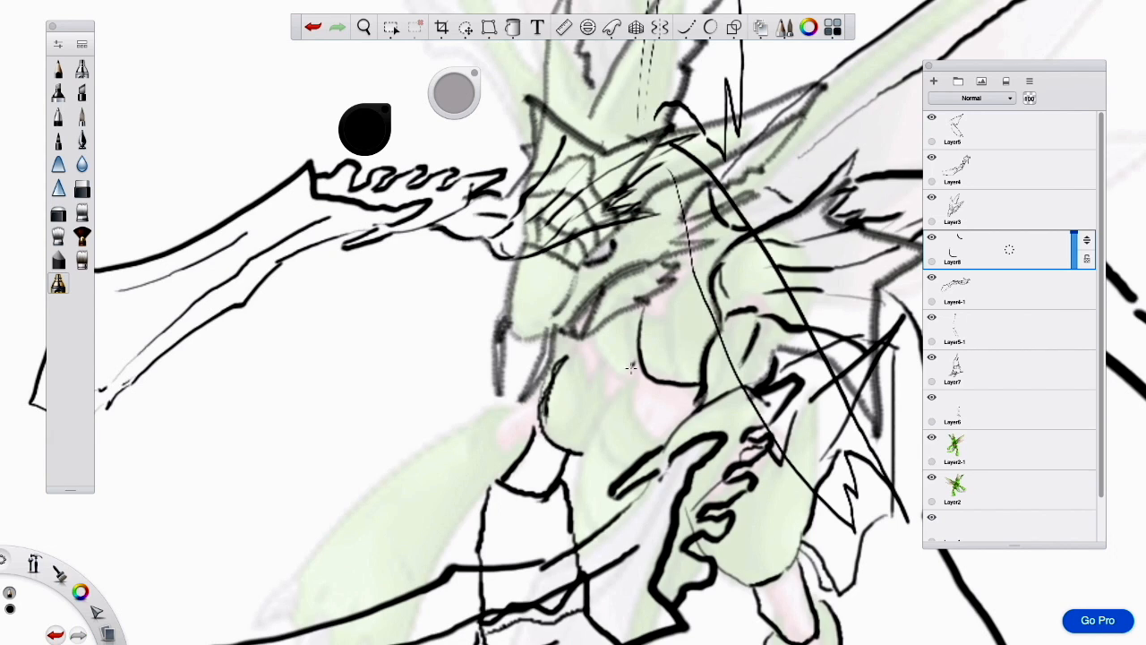
drag(631, 367, 591, 502)
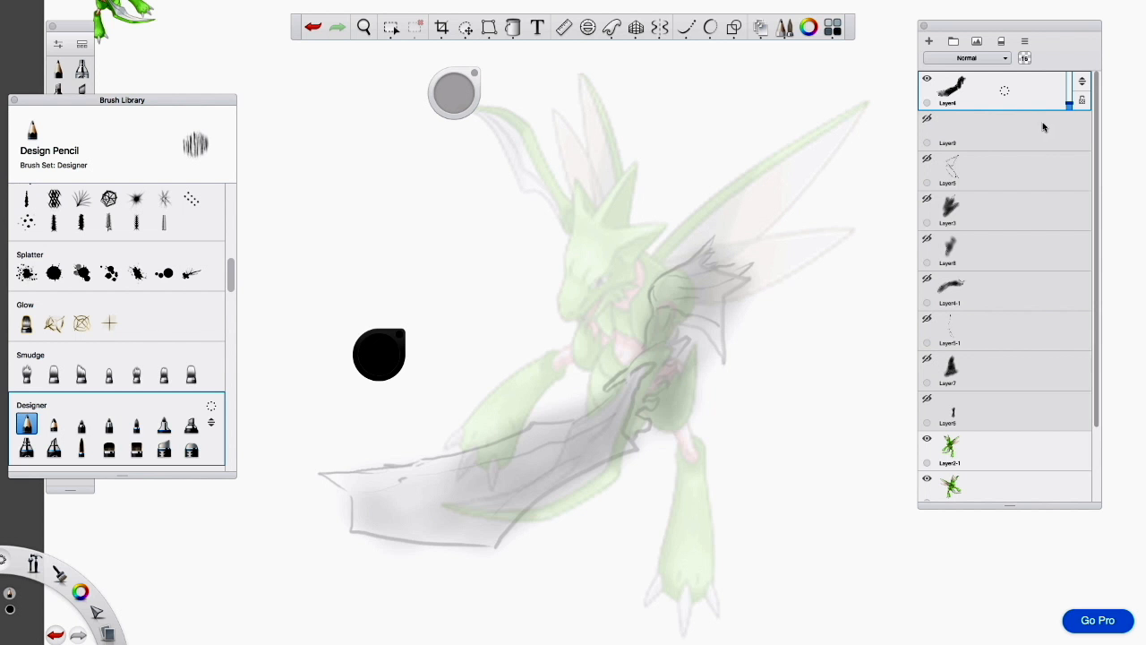
Add a new layer above the faded arm sketch and ink the blade's jagged upper edge, blunt end and lower edge
click(1029, 92)
click(1010, 55)
mouse_move(325, 475)
mouse_down()
mouse_move(448, 458)
mouse_move(625, 380)
mouse_up()
drag(345, 537, 490, 548)
key(ctrl+z)
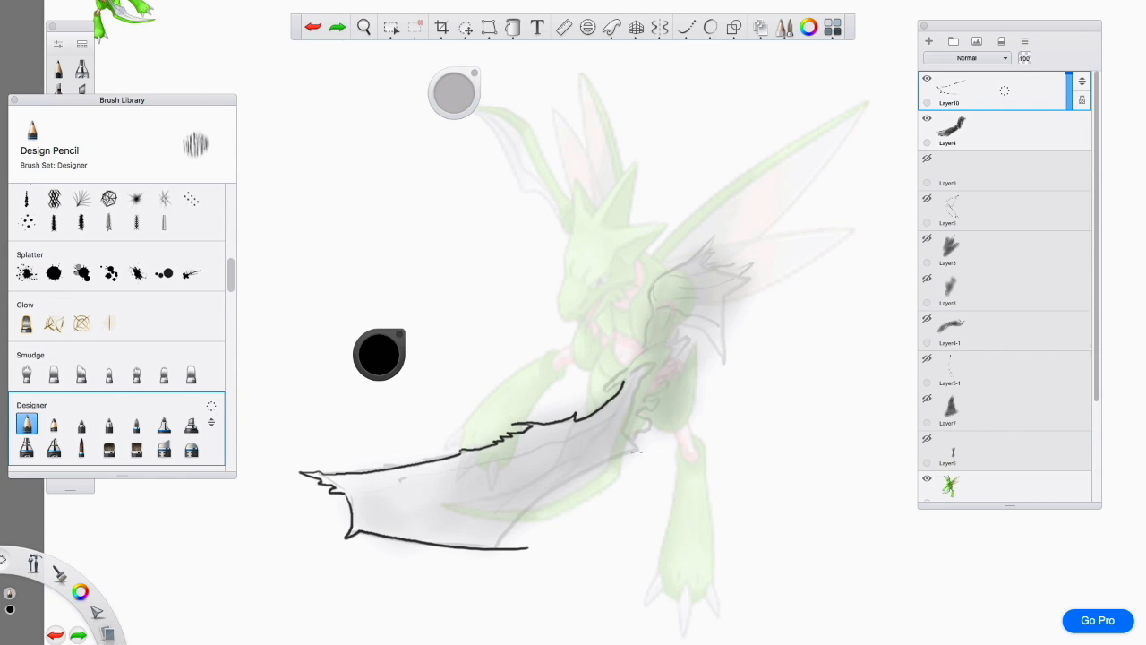
Ink the blade's rear edge and the jagged wrist joint connecting it to the forearm
drag(532, 532, 627, 440)
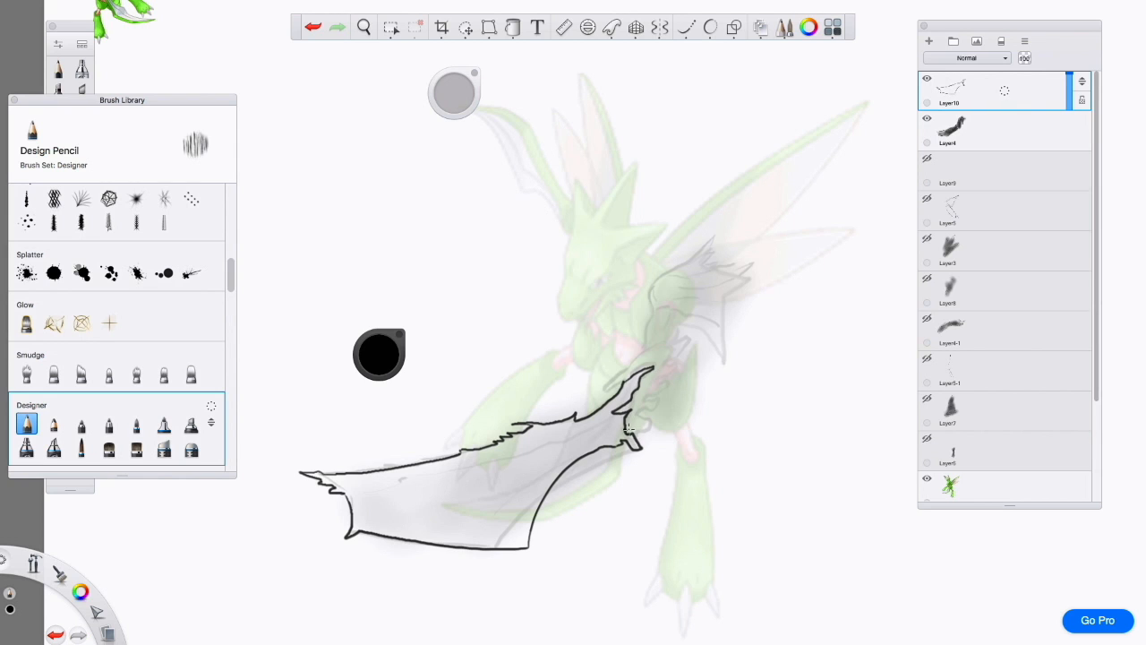
scroll(630, 430, up, 5)
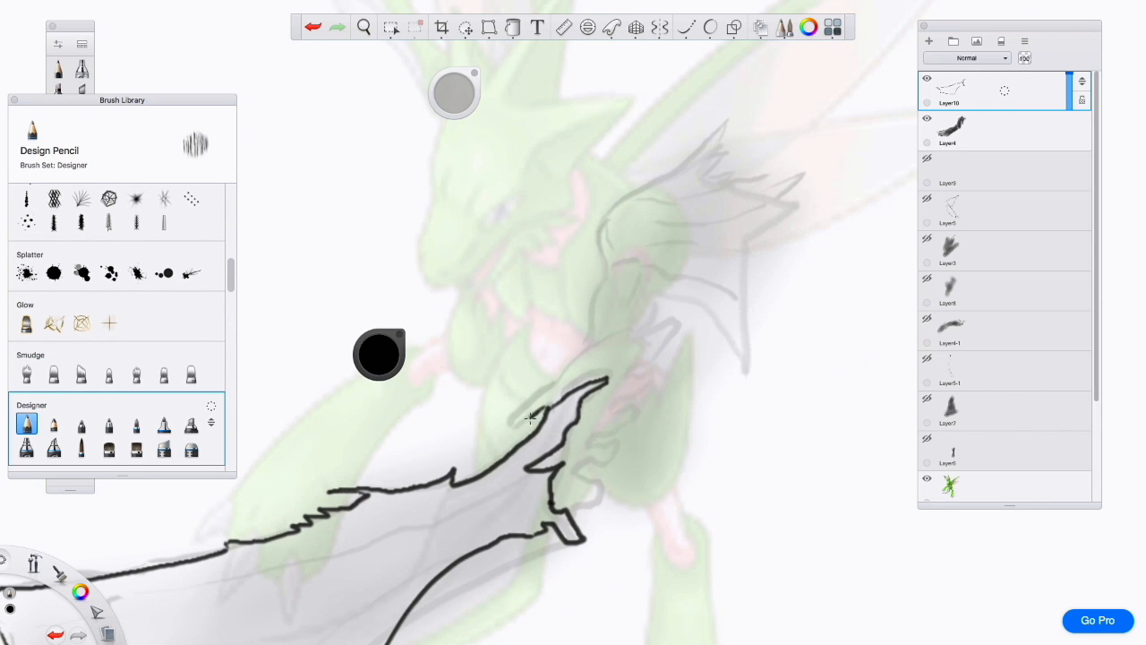
drag(576, 521, 602, 492)
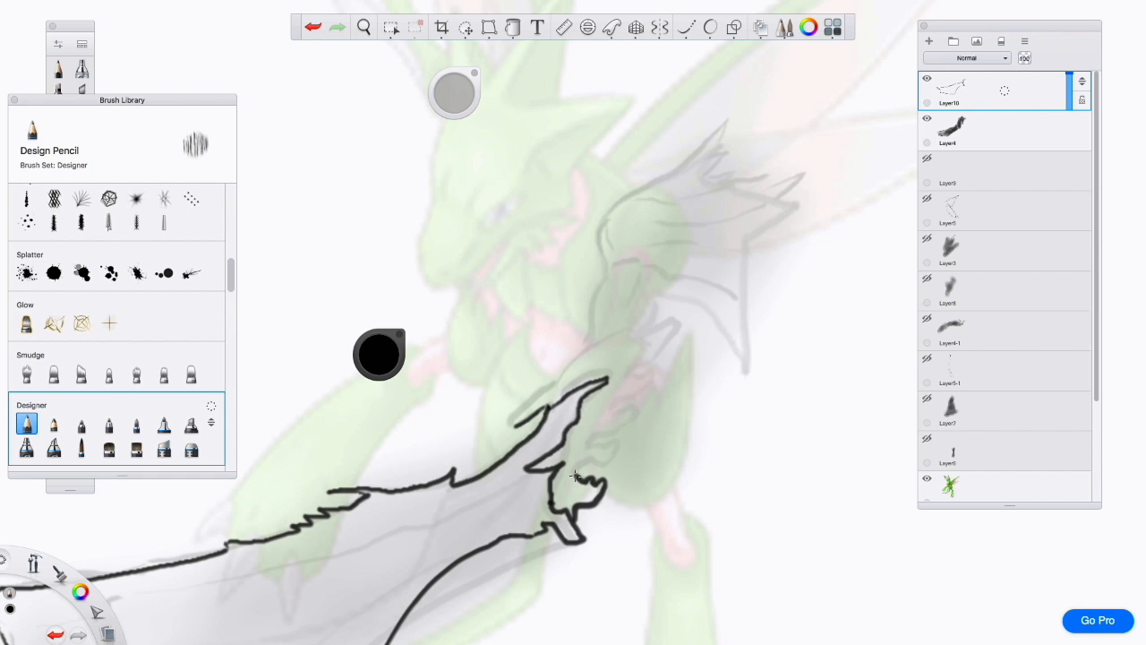
Ink the row of long jagged spikes running along the near forearm up to the elbow
drag(593, 445, 657, 439)
mouse_move(609, 410)
mouse_down()
mouse_move(676, 389)
mouse_move(712, 331)
mouse_up()
mouse_move(643, 338)
mouse_down()
mouse_move(686, 306)
mouse_move(550, 359)
mouse_move(627, 402)
mouse_move(544, 533)
mouse_move(667, 448)
mouse_move(663, 470)
mouse_up()
Ink the near upper arm and the shoulder plate with its spiked edges and long hanging spike
drag(654, 379, 638, 429)
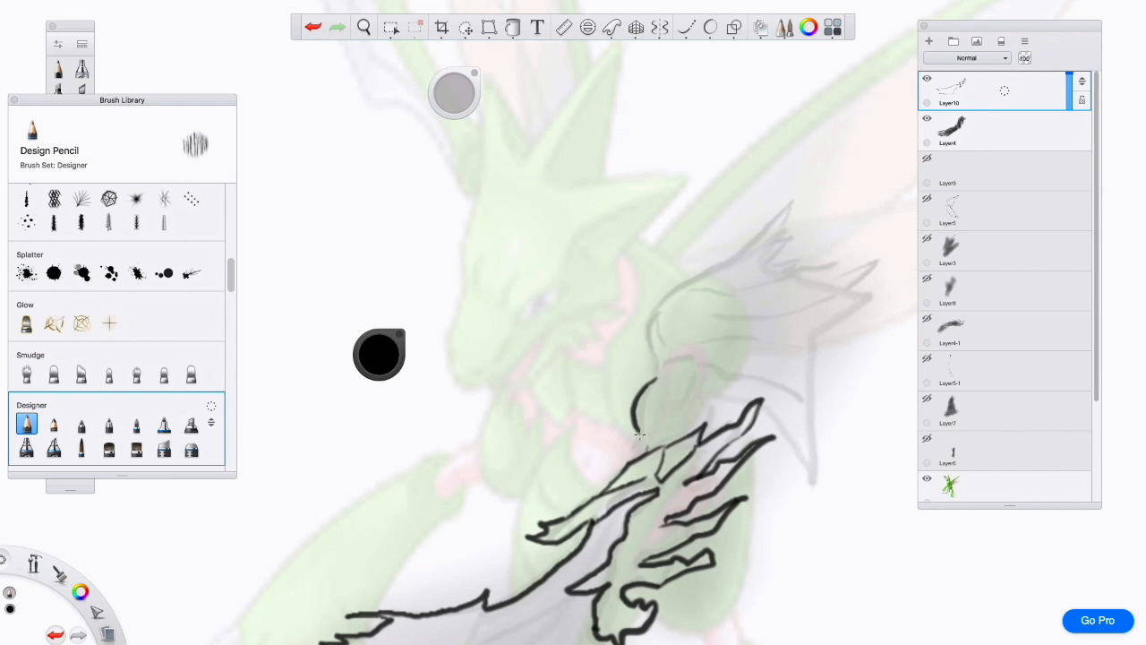
mouse_move(662, 380)
mouse_down()
mouse_move(692, 375)
mouse_move(701, 426)
mouse_up()
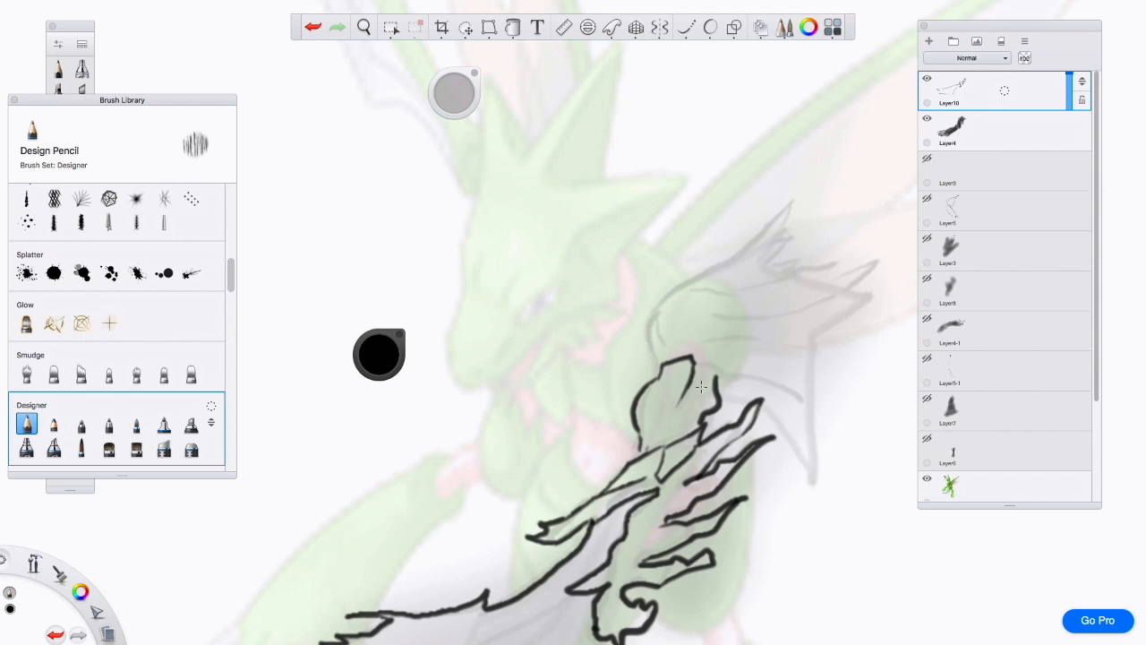
mouse_move(662, 363)
mouse_down()
mouse_move(649, 318)
mouse_move(683, 262)
mouse_move(844, 202)
mouse_move(799, 279)
mouse_move(790, 352)
mouse_move(813, 481)
mouse_move(775, 469)
mouse_up()
mouse_move(754, 361)
mouse_down()
mouse_move(622, 399)
mouse_move(860, 382)
mouse_up()
drag(655, 354, 677, 379)
Add short texture lines across the near shoulder plate
drag(560, 305, 611, 280)
drag(584, 279, 657, 245)
drag(571, 330, 625, 321)
drag(624, 339, 672, 314)
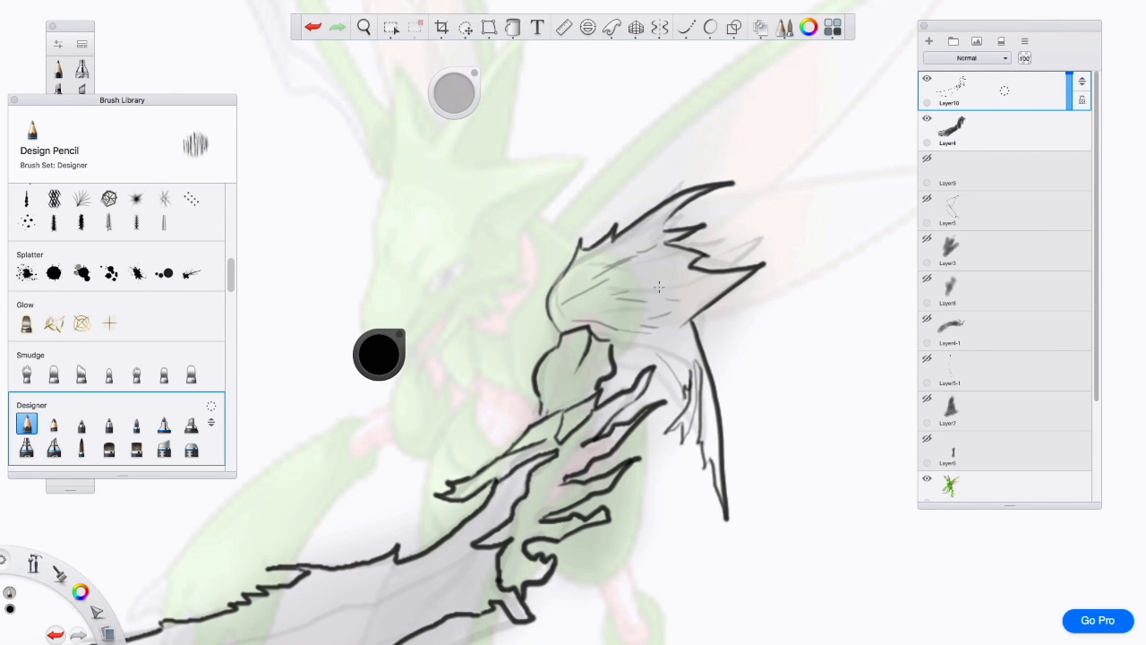
mouse_move(627, 365)
mouse_down()
mouse_move(529, 445)
mouse_move(598, 478)
mouse_up()
Ink the snout outline and the fanged lower jaw on a new layer above the faded head sketch
mouse_move(529, 385)
mouse_down()
mouse_move(531, 374)
mouse_move(581, 397)
mouse_move(554, 445)
mouse_up()
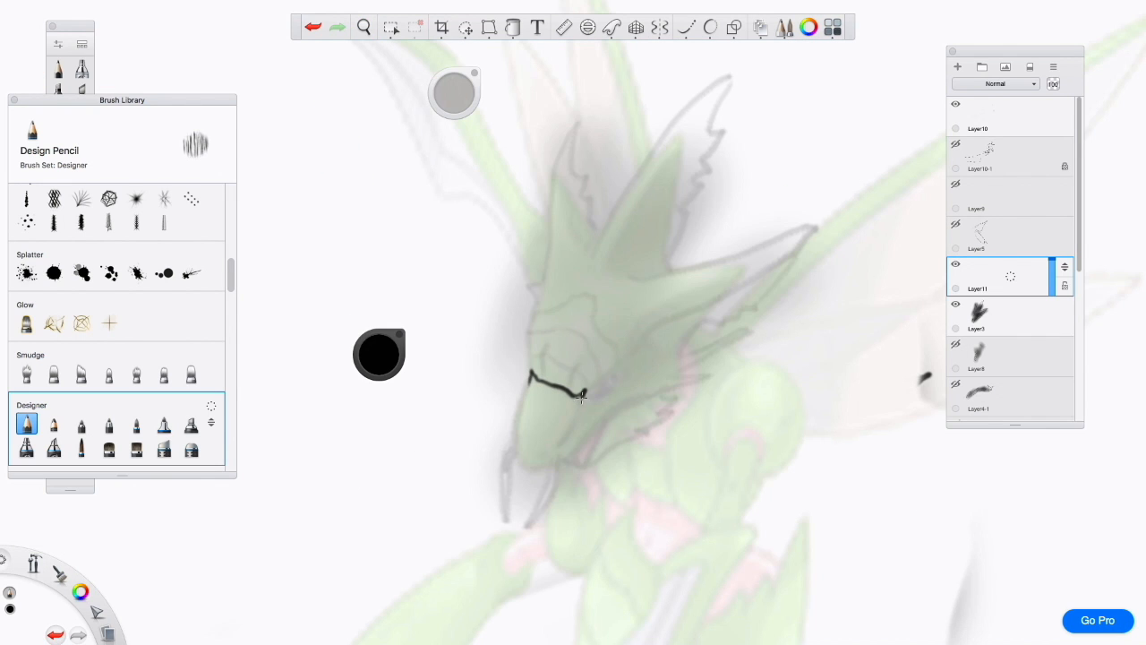
drag(515, 434, 530, 386)
mouse_move(516, 443)
mouse_down()
mouse_move(549, 462)
mouse_move(575, 457)
mouse_up()
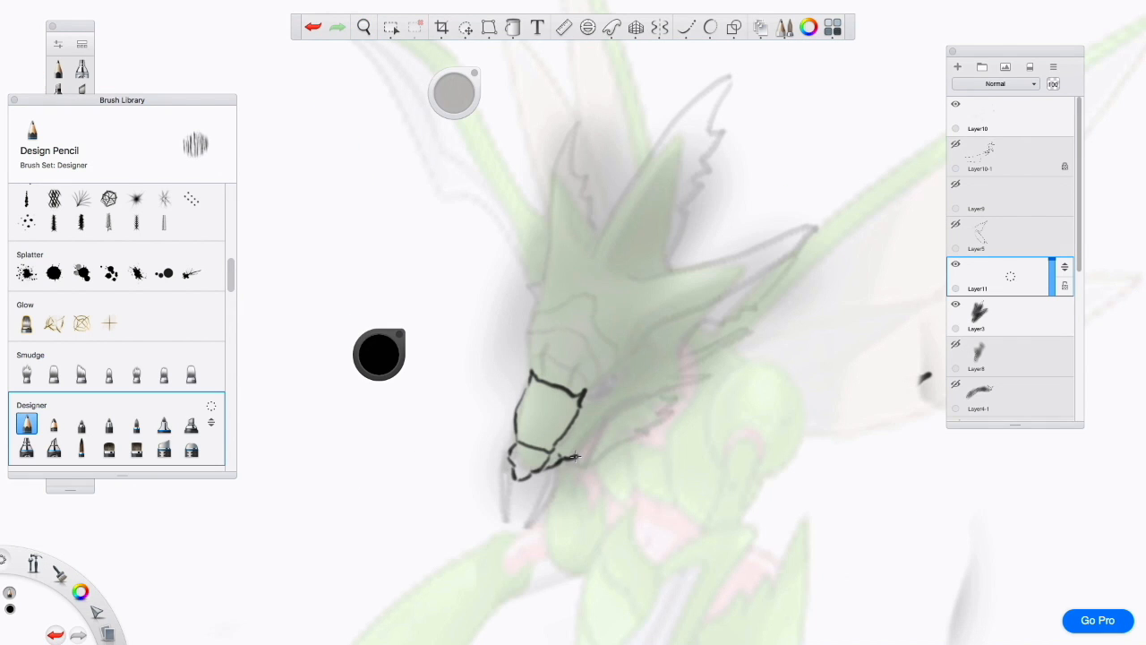
drag(610, 417, 569, 472)
mouse_move(560, 462)
mouse_down()
mouse_move(571, 482)
mouse_move(584, 477)
mouse_up()
Ink the forehead plate above the snout with a pointed horn and an angry brow line
drag(540, 364, 560, 338)
key(super+z)
mouse_move(571, 381)
mouse_down()
mouse_move(579, 345)
mouse_move(512, 301)
mouse_up()
drag(582, 339, 644, 352)
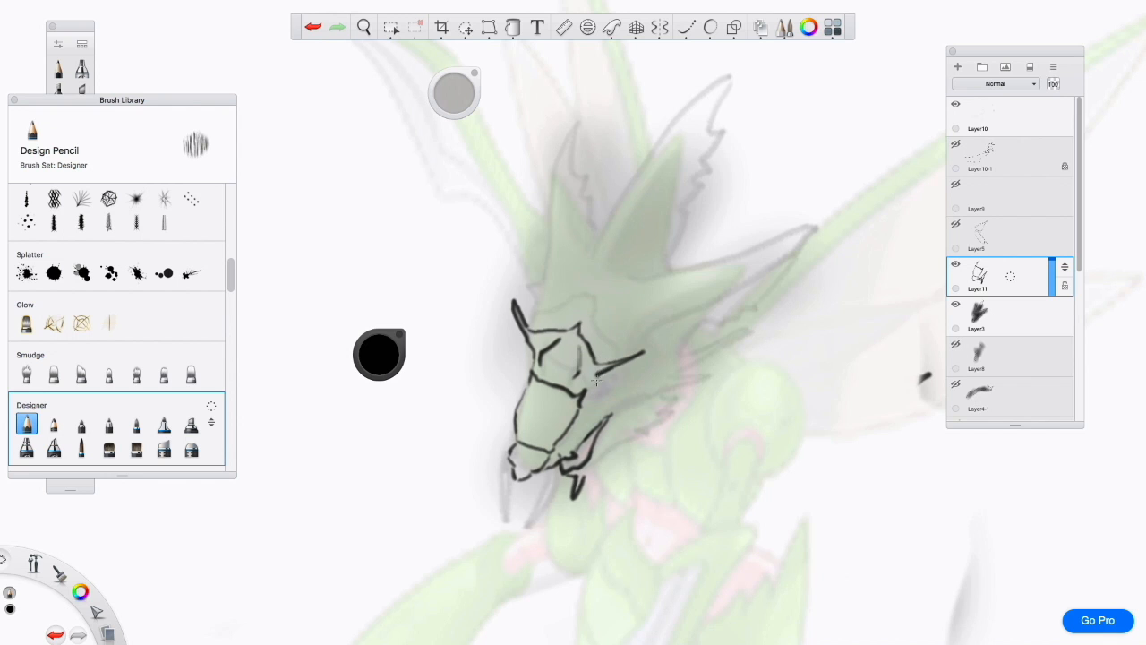
Ink curved segment bands across the snout and the eye beneath the brow, redoing misplaced strokes
drag(527, 386, 586, 405)
key(super+z)
drag(519, 412, 553, 425)
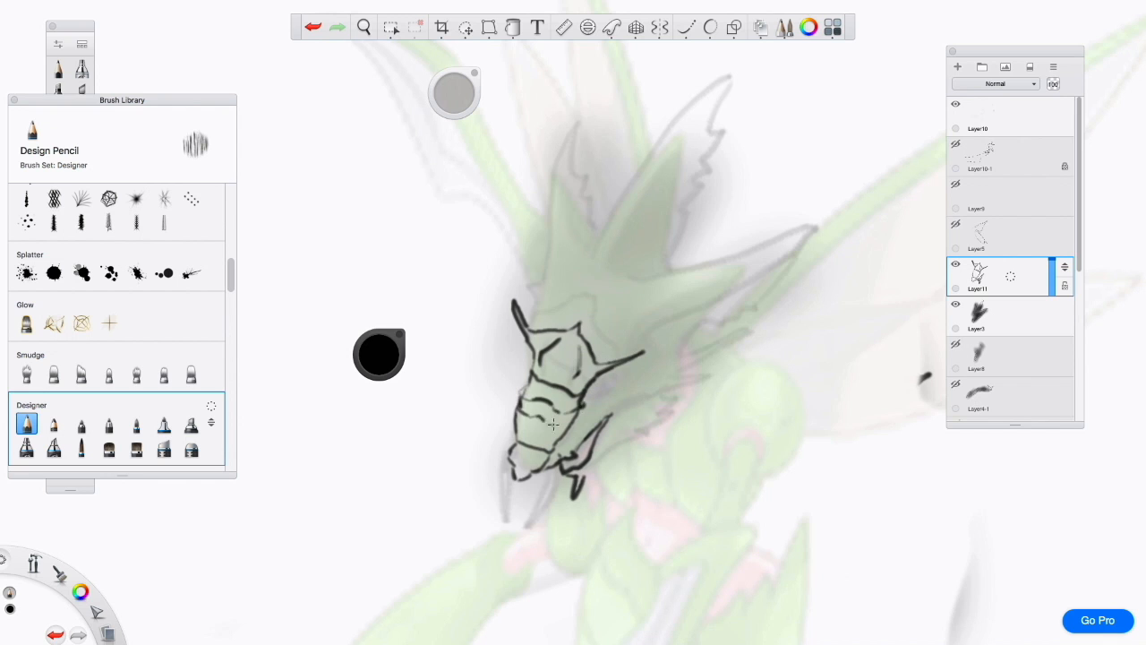
key(super+z)
drag(558, 410, 586, 414)
drag(575, 421, 523, 425)
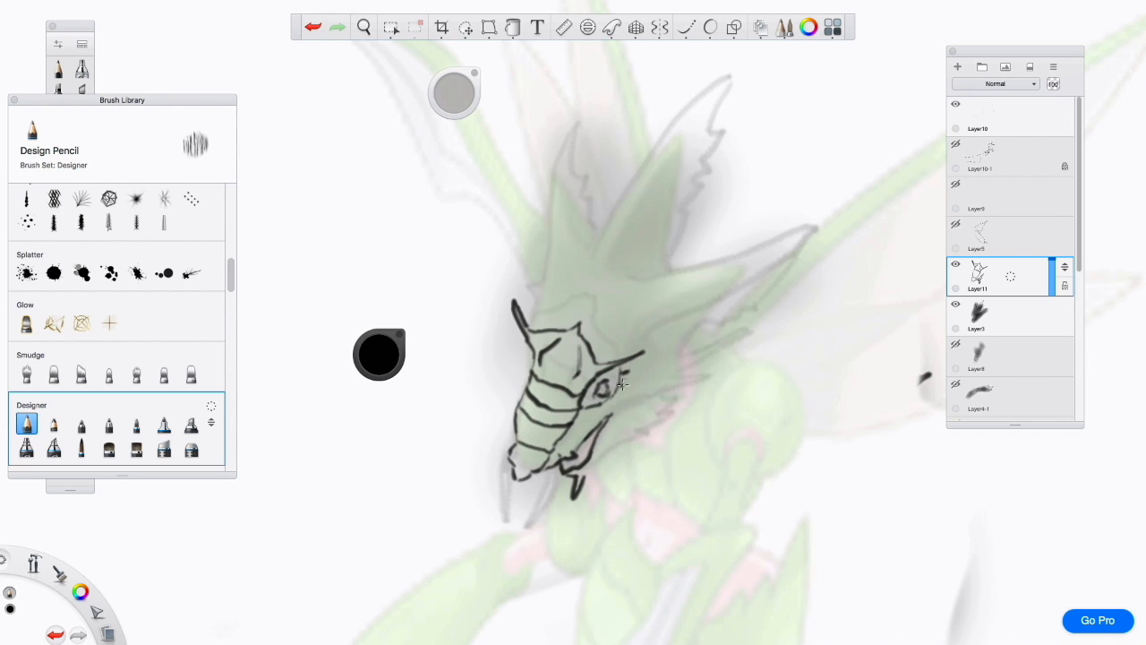
Ink the jaw edge and the fringe of sharp spikes sweeping back from the cheek
drag(599, 462, 646, 431)
mouse_move(646, 431)
mouse_down()
mouse_move(683, 436)
mouse_move(753, 393)
mouse_move(657, 411)
mouse_up()
key(super+z)
mouse_move(658, 411)
mouse_down()
mouse_move(755, 376)
mouse_move(696, 374)
mouse_move(783, 334)
mouse_up()
mouse_move(670, 354)
mouse_down()
mouse_move(756, 304)
mouse_move(775, 278)
mouse_move(771, 225)
mouse_up()
drag(712, 327, 766, 255)
Ink the large wing-like side crest extending back from the head, with a notched rear edge
mouse_move(650, 283)
mouse_down()
mouse_move(734, 258)
mouse_move(837, 330)
mouse_up()
drag(746, 285, 866, 226)
drag(807, 351, 842, 306)
Ink a tall pointed crest rising from the head with a jagged rear edge
scroll(621, 320, down, 3)
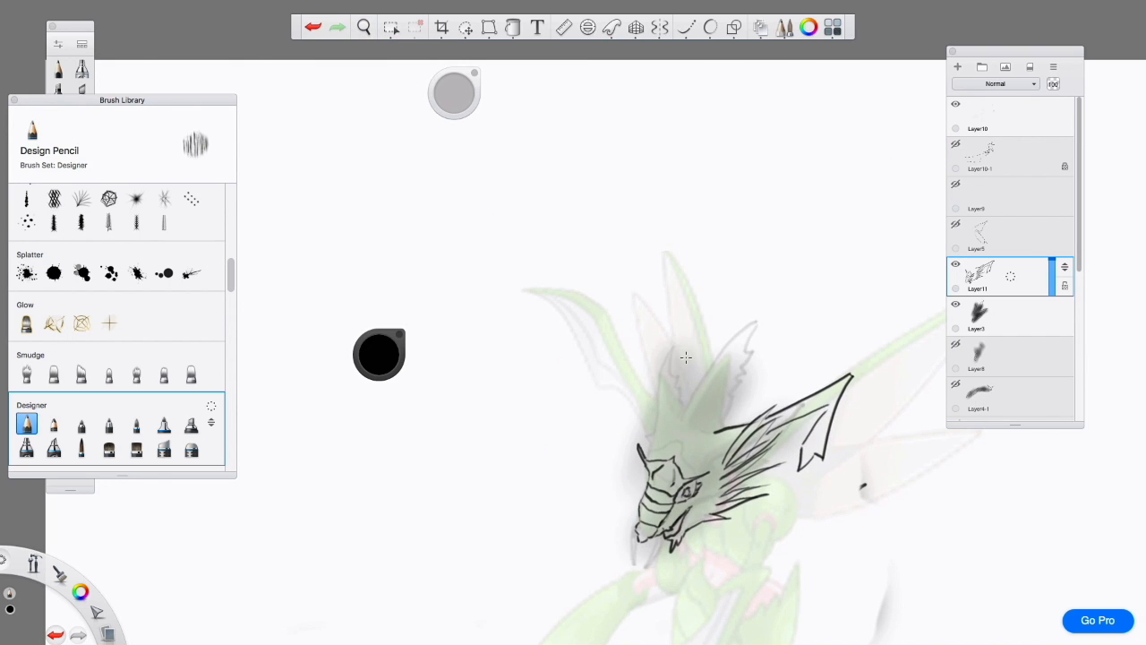
drag(681, 417, 819, 215)
mouse_move(817, 221)
mouse_down()
mouse_move(738, 409)
mouse_move(708, 431)
mouse_up()
mouse_move(704, 390)
mouse_down()
mouse_move(611, 392)
mouse_move(761, 391)
mouse_up()
mouse_move(845, 451)
mouse_down()
mouse_move(829, 447)
mouse_move(781, 486)
mouse_up()
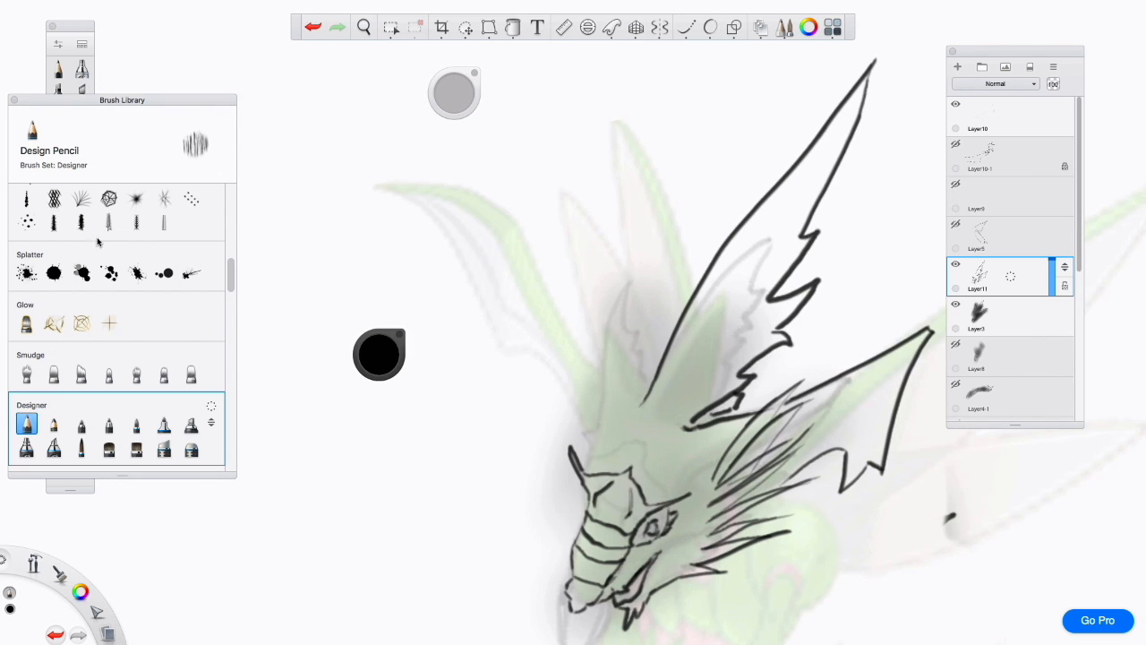
Erase the surplus ink at the base of the tall head crest
drag(122, 100, 225, 58)
click(81, 188)
drag(454, 92, 167, 113)
drag(688, 427, 722, 414)
Ink a raised brow plate over the forehead with the Design Pencil and extend lines back above the eye
click(130, 383)
mouse_move(586, 468)
mouse_down()
mouse_move(650, 439)
mouse_move(605, 468)
mouse_move(664, 492)
mouse_up()
key(ctrl+z)
drag(664, 473, 714, 458)
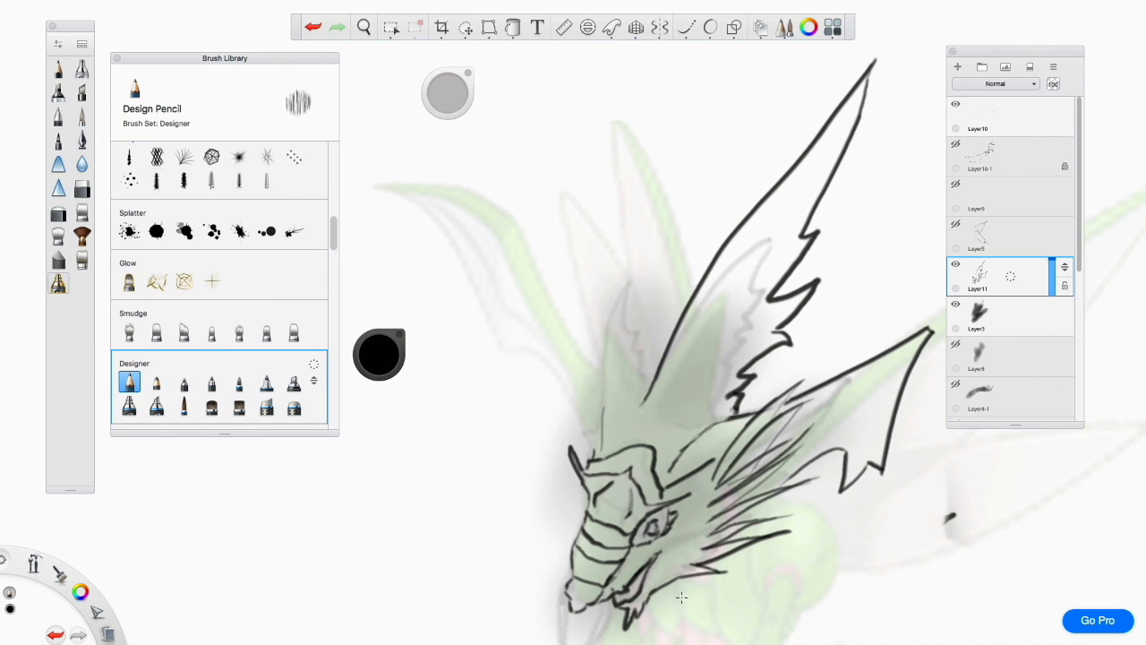
key(ctrl+z)
Ink the smaller curved front crest above the forehead, with a notched inner edge
drag(618, 421, 645, 359)
mouse_move(660, 217)
mouse_down()
mouse_move(594, 366)
mouse_move(594, 454)
mouse_up()
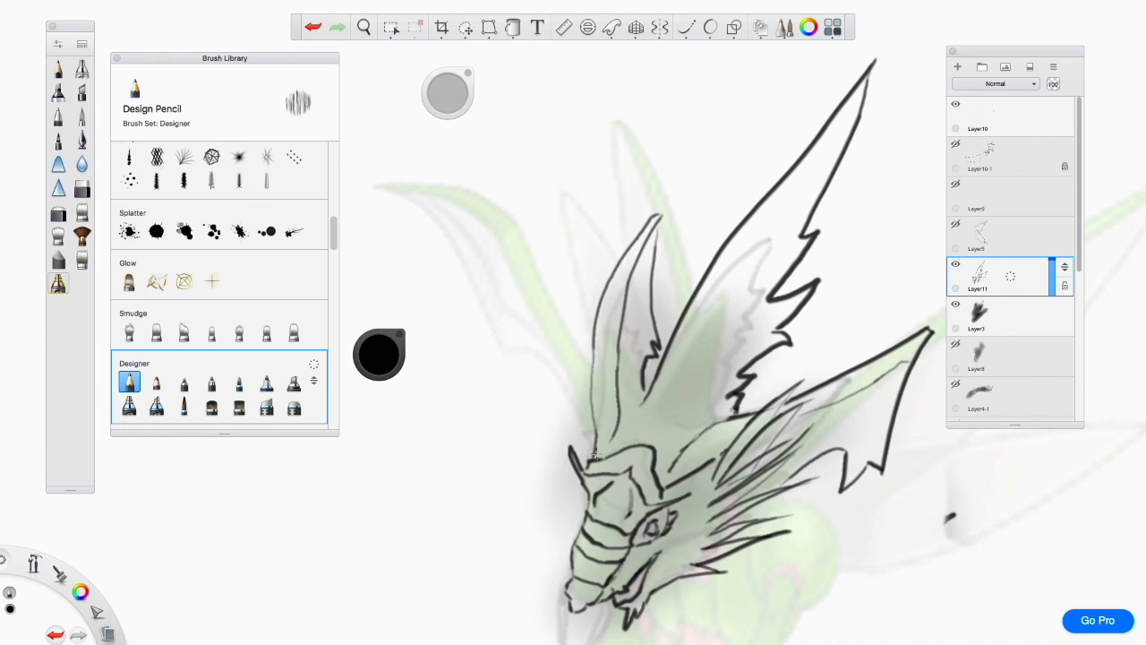
scroll(655, 439, down, 5)
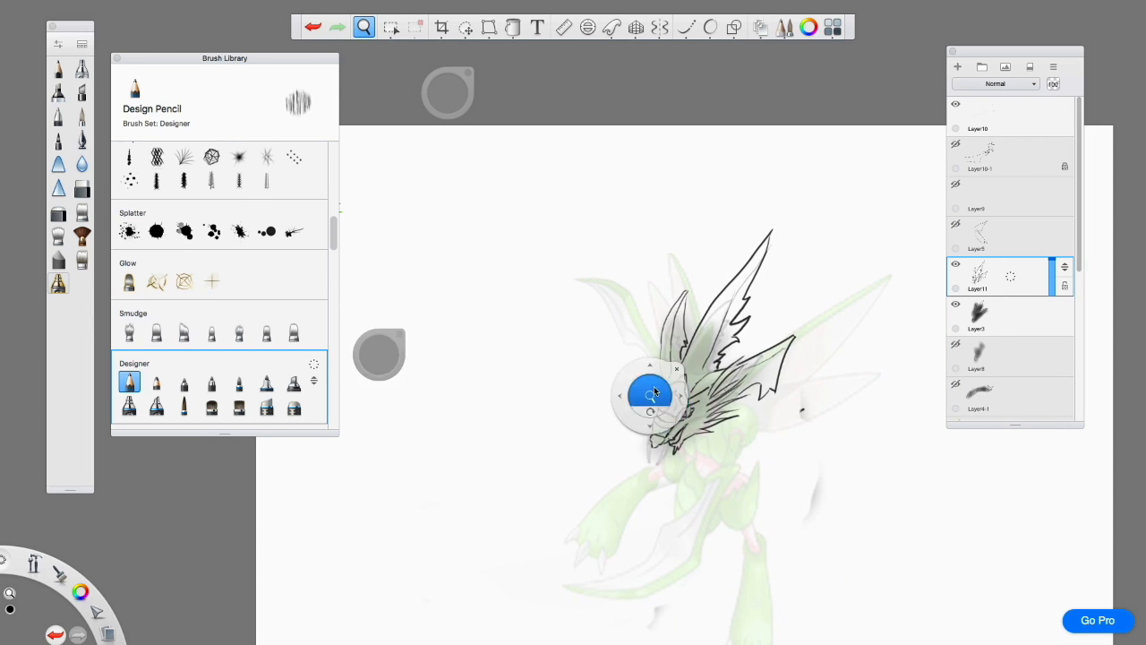
Erase parts of the forehead outline and redraw its armour lines above the snout
scroll(648, 392, up, 6)
key(ctrl+z)
mouse_move(627, 398)
mouse_down()
mouse_move(672, 376)
mouse_move(614, 363)
mouse_move(631, 335)
mouse_move(674, 317)
mouse_up()
key(e)
mouse_move(744, 242)
mouse_down()
mouse_move(671, 197)
mouse_move(646, 305)
mouse_move(704, 268)
mouse_up()
key(s)
key(e)
drag(705, 315, 654, 291)
key(s)
key(space)
mouse_move(674, 220)
mouse_down()
mouse_move(647, 234)
mouse_move(709, 239)
mouse_move(714, 261)
mouse_up()
key(ctrl+z)
key(ctrl+z)
key(ctrl+z)
key(e)
key(s)
mouse_move(700, 247)
mouse_down()
mouse_move(688, 217)
mouse_move(625, 267)
mouse_move(689, 278)
mouse_up()
key(ctrl+z)
key(ctrl+z)
key(ctrl+z)
Erase the old snout lines and redraw the snout as a stack of rounded armour plates
key(e)
mouse_move(618, 323)
mouse_down()
mouse_move(654, 360)
mouse_move(625, 334)
mouse_move(666, 331)
mouse_up()
key(s)
key(ctrl+z)
mouse_move(627, 349)
mouse_down()
mouse_move(661, 354)
mouse_move(555, 447)
mouse_up()
key(ctrl+z)
key(e)
key(s)
drag(618, 318, 663, 331)
mouse_move(616, 335)
mouse_down()
mouse_move(655, 345)
mouse_move(623, 365)
mouse_move(649, 364)
mouse_move(622, 369)
mouse_move(590, 425)
mouse_move(557, 435)
mouse_up()
key(ctrl+z)
Ink a long pointed mandible with a jagged inner edge extending down from the snout tip
drag(654, 369, 528, 498)
drag(602, 442, 575, 471)
drag(652, 380, 591, 455)
scroll(647, 371, up, 3)
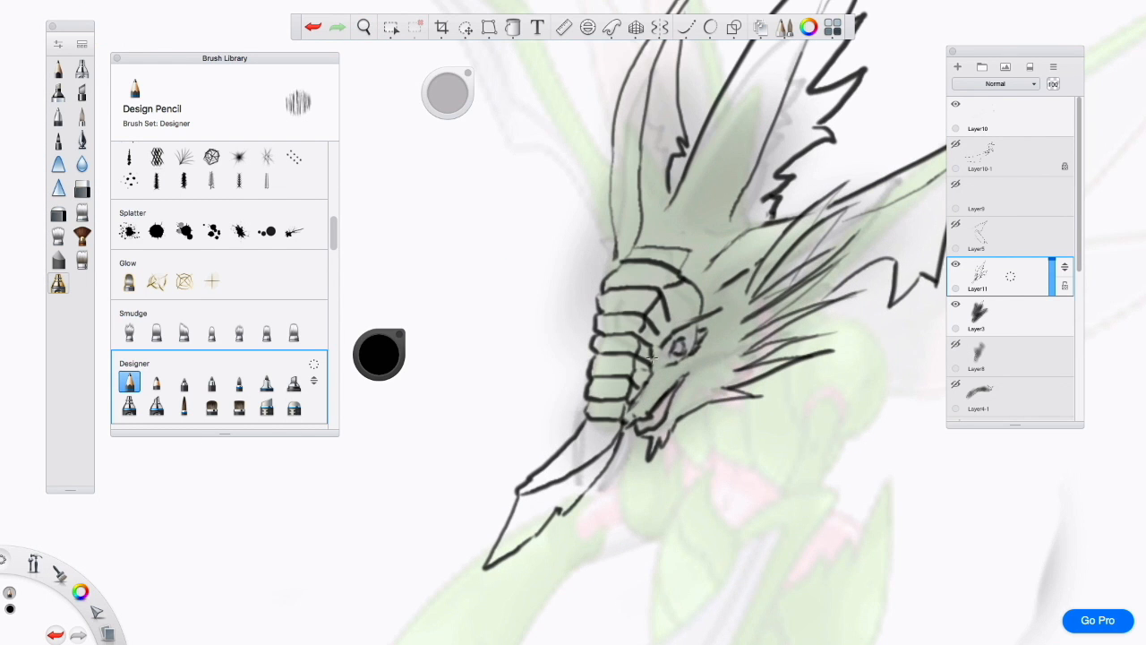
Add inked detail to the jaw, teeth and plates around the eye
drag(724, 321, 654, 376)
drag(702, 362, 631, 414)
drag(743, 374, 727, 316)
mouse_move(750, 301)
mouse_down()
mouse_move(745, 277)
mouse_move(665, 327)
mouse_up()
Ink the far arm's spiky forearm and jagged blade over its faded sketch
drag(566, 349, 623, 360)
drag(614, 384, 629, 362)
mouse_move(586, 317)
mouse_down()
mouse_move(665, 319)
mouse_move(660, 341)
mouse_move(635, 308)
mouse_move(598, 301)
mouse_move(618, 316)
mouse_up()
Fade out the far arm's sketch layer and move the inked far arm slightly up beside the head
click(1021, 251)
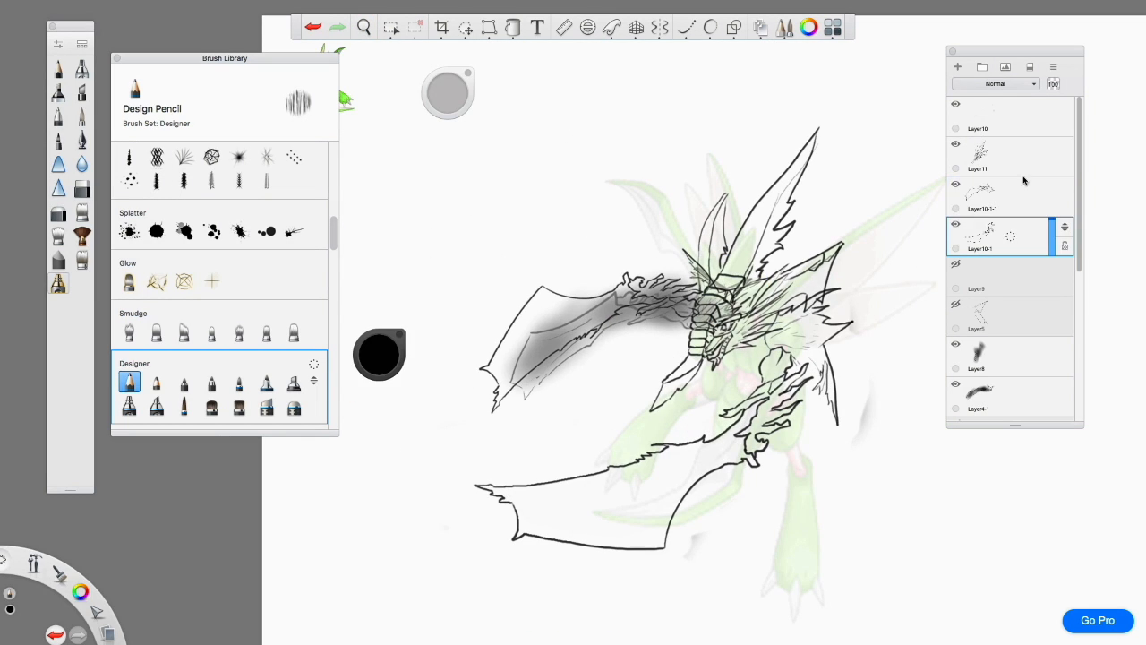
click(1015, 404)
drag(1053, 394, 1050, 423)
click(1026, 196)
key(v)
drag(709, 317, 697, 296)
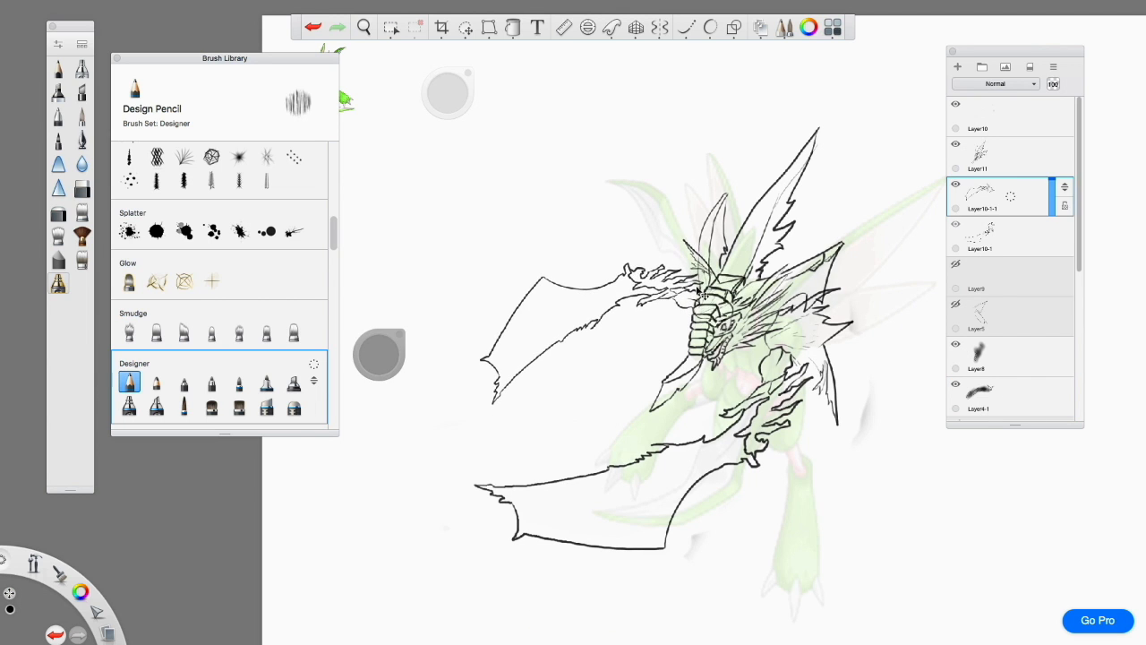
key(v)
Raise the opacity of the green reference layer for comparison with the inked lines
scroll(1039, 314, down, 5)
click(1043, 356)
drag(1053, 361, 1055, 331)
scroll(1044, 180, up, 5)
Reposition and reshape the inked far arm layer so it fits the body beside the head
click(1029, 146)
scroll(647, 329, up, 5)
key(v)
drag(745, 324, 735, 351)
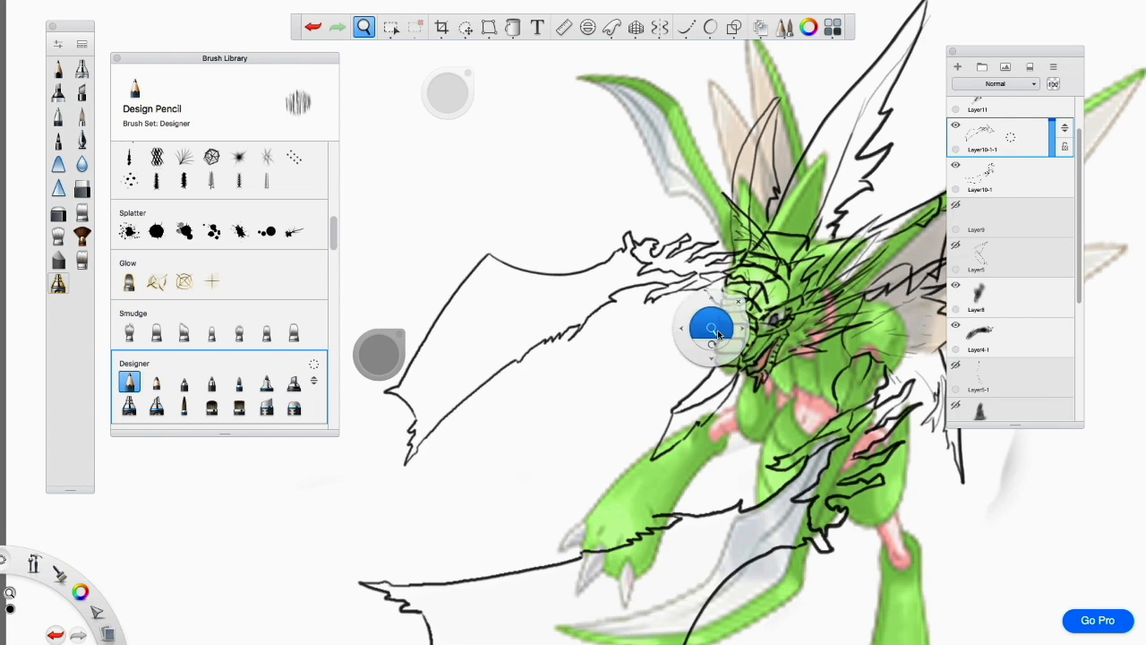
scroll(712, 328, down, 5)
key(v)
drag(525, 248, 558, 252)
drag(784, 402, 767, 387)
drag(526, 403, 516, 406)
key(Return)
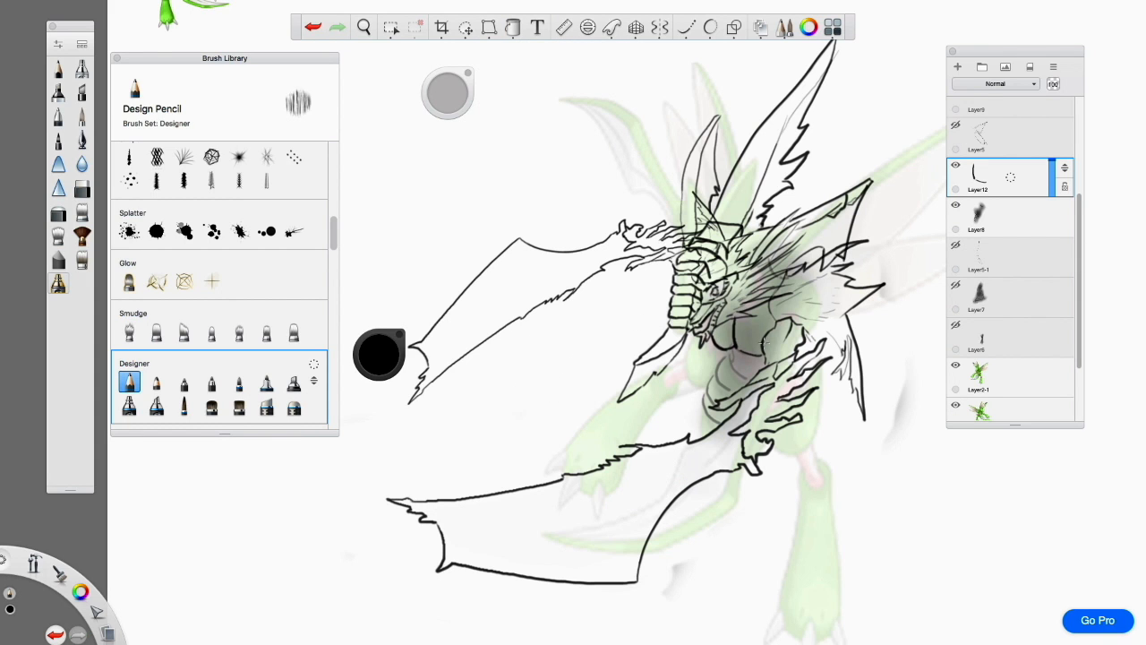
Ink the waist and curved abdomen segments below the chest, undoing and redrawing misplaced strokes
key(super+z)
drag(738, 348, 761, 353)
key(super+z)
key(super+z)
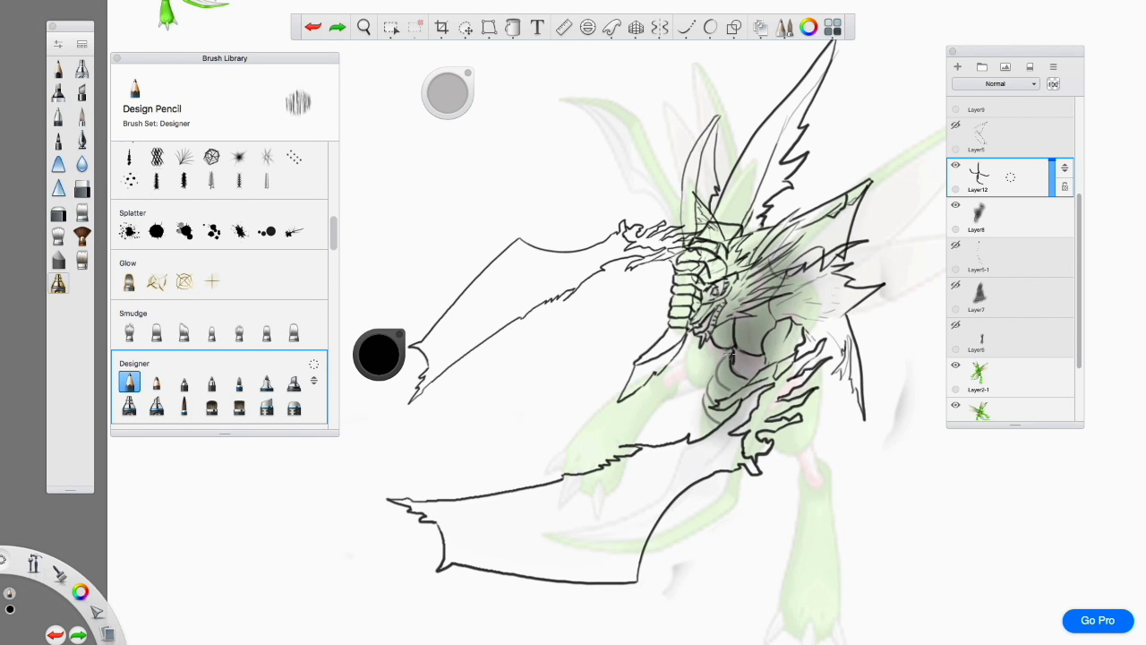
mouse_move(728, 391)
mouse_down()
mouse_move(707, 386)
mouse_move(668, 410)
mouse_up()
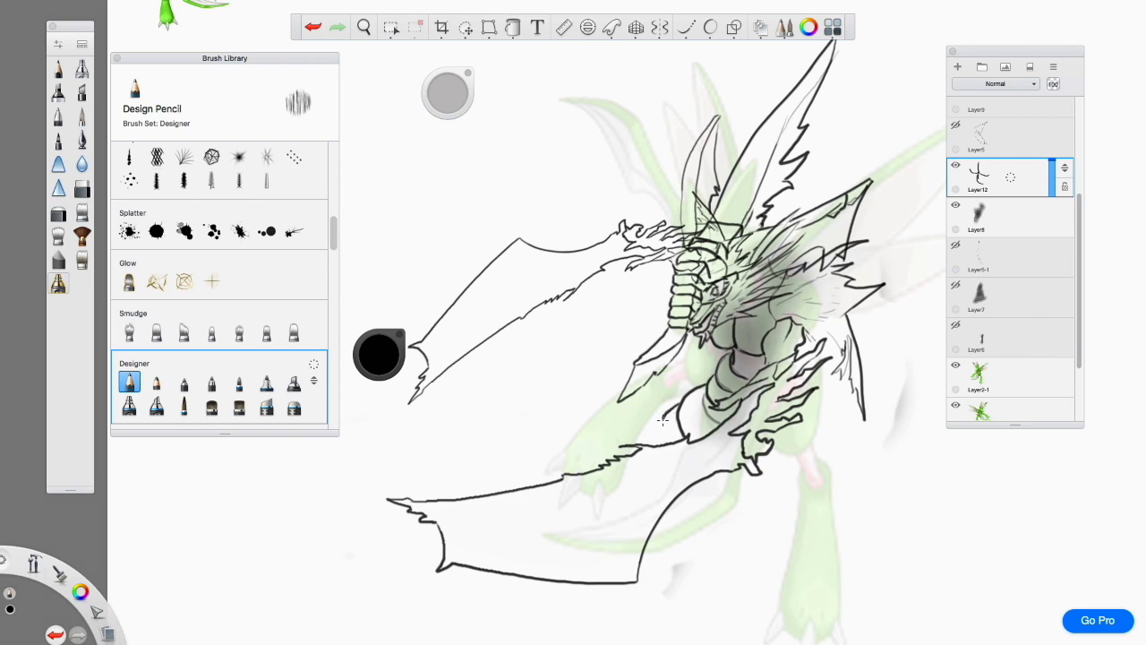
key(super+z)
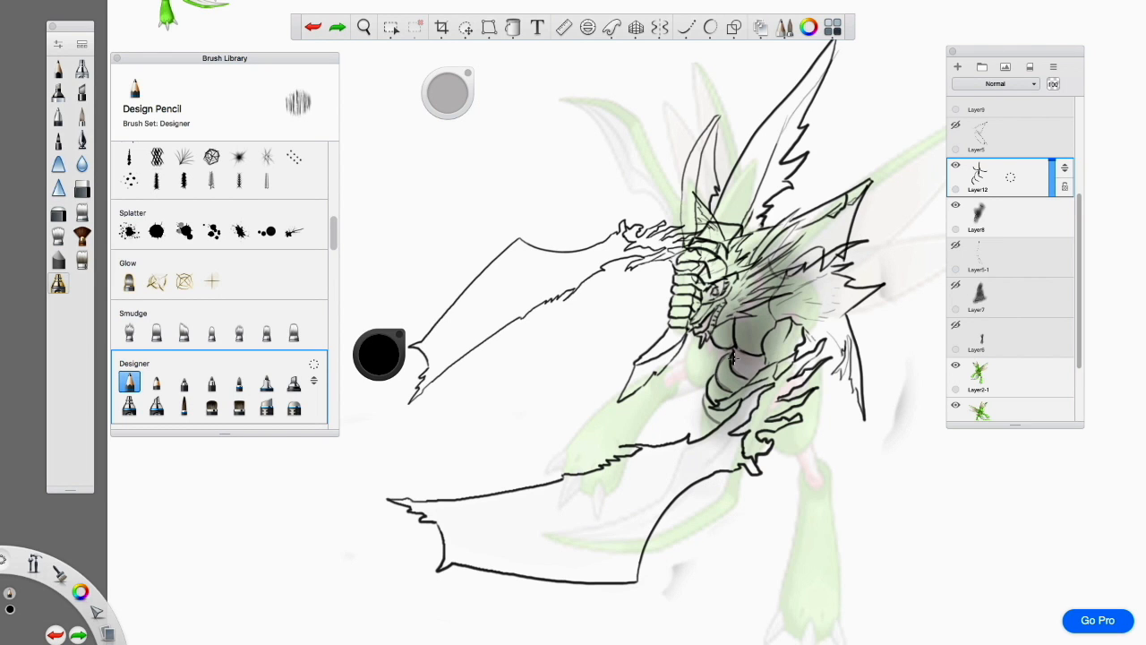
drag(702, 406, 699, 404)
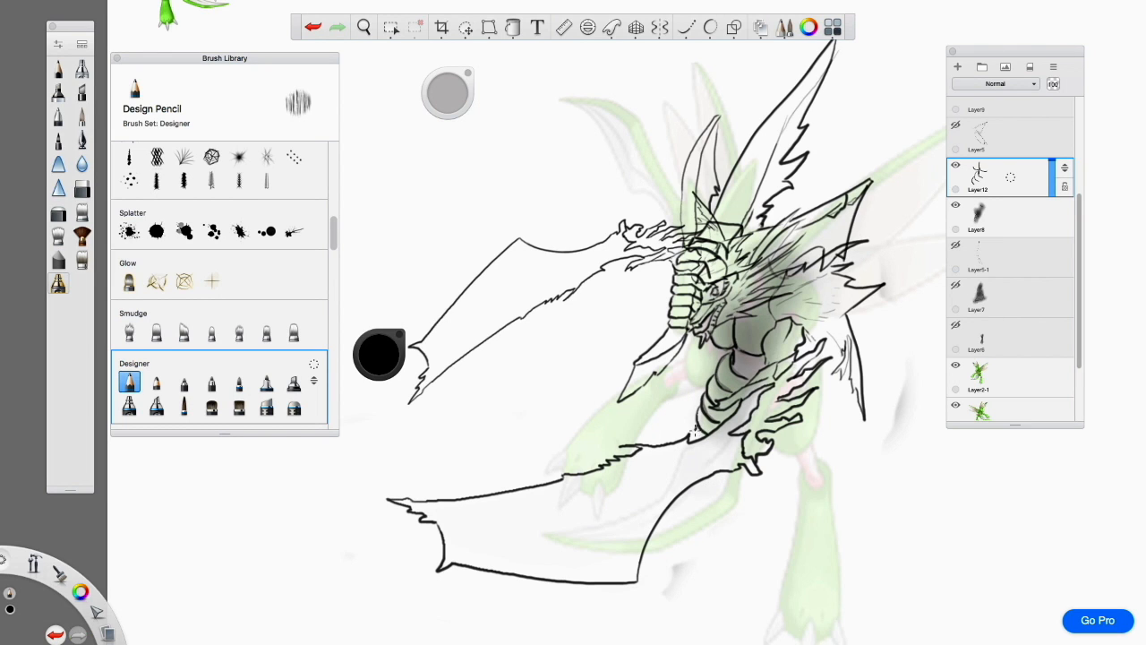
scroll(788, 372, down, 5)
scroll(770, 370, up, 8)
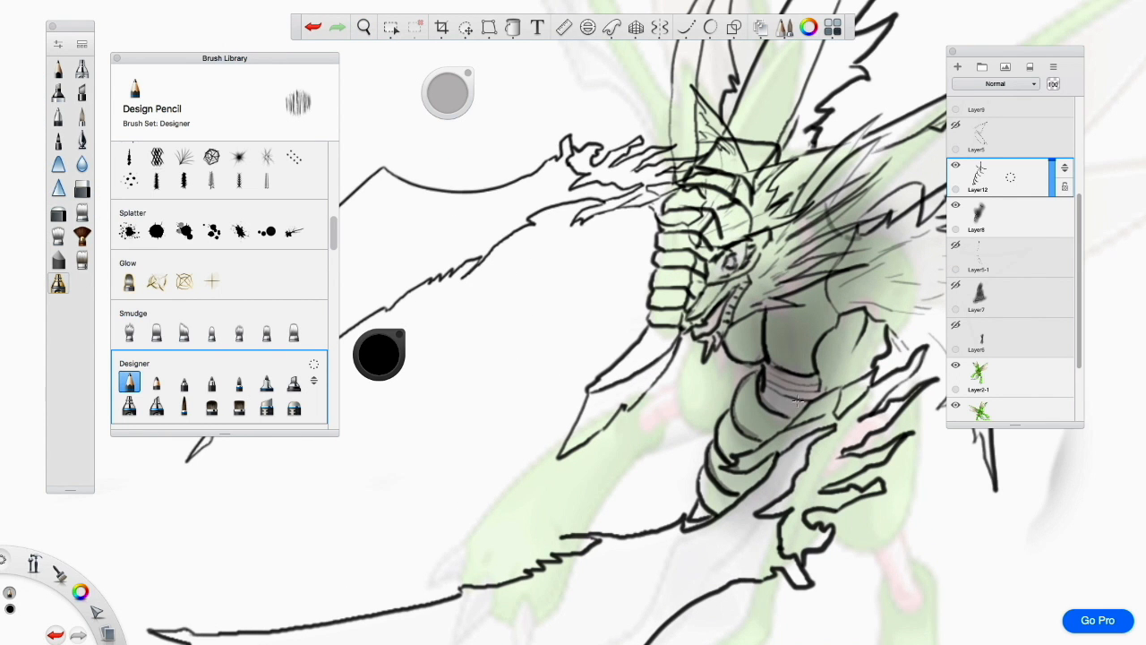
Add a new layer above the near leg sketch and ink the thigh's jagged edge, knee and shin armour
scroll(772, 406, down, 5)
scroll(767, 445, up, 4)
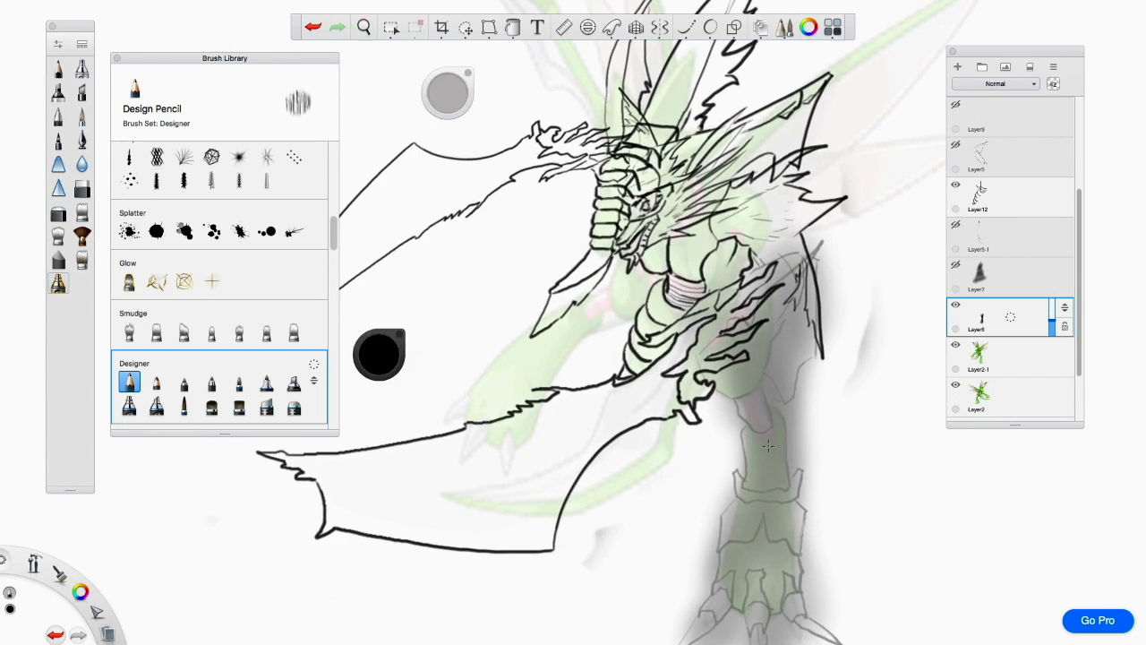
key(ctrl+shift+n)
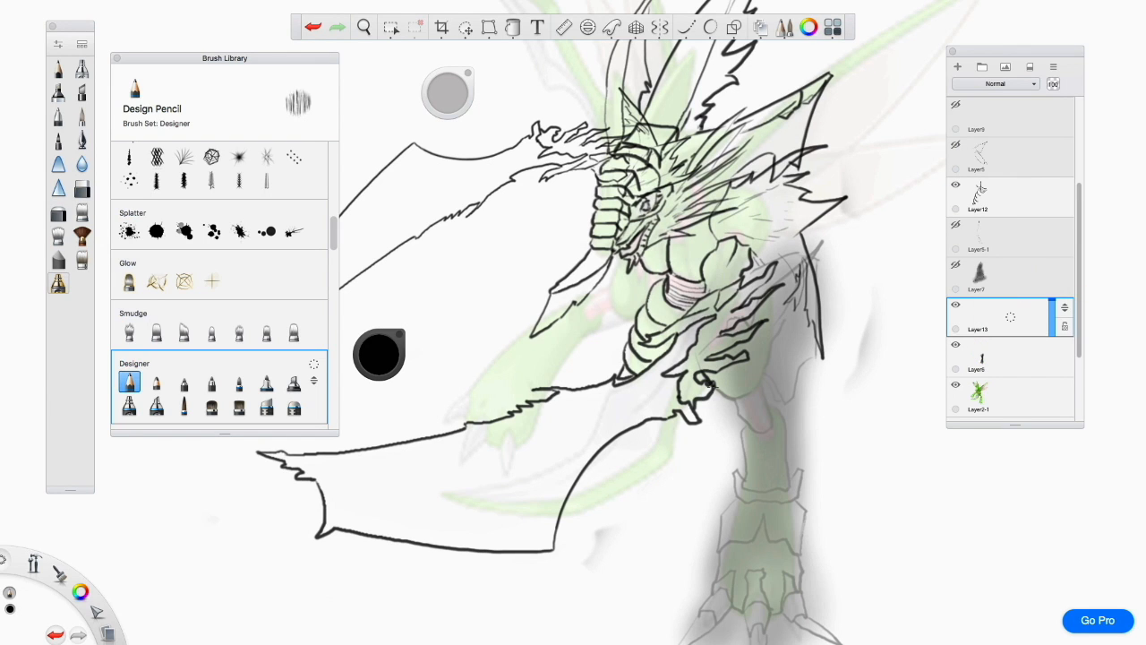
drag(727, 397, 768, 399)
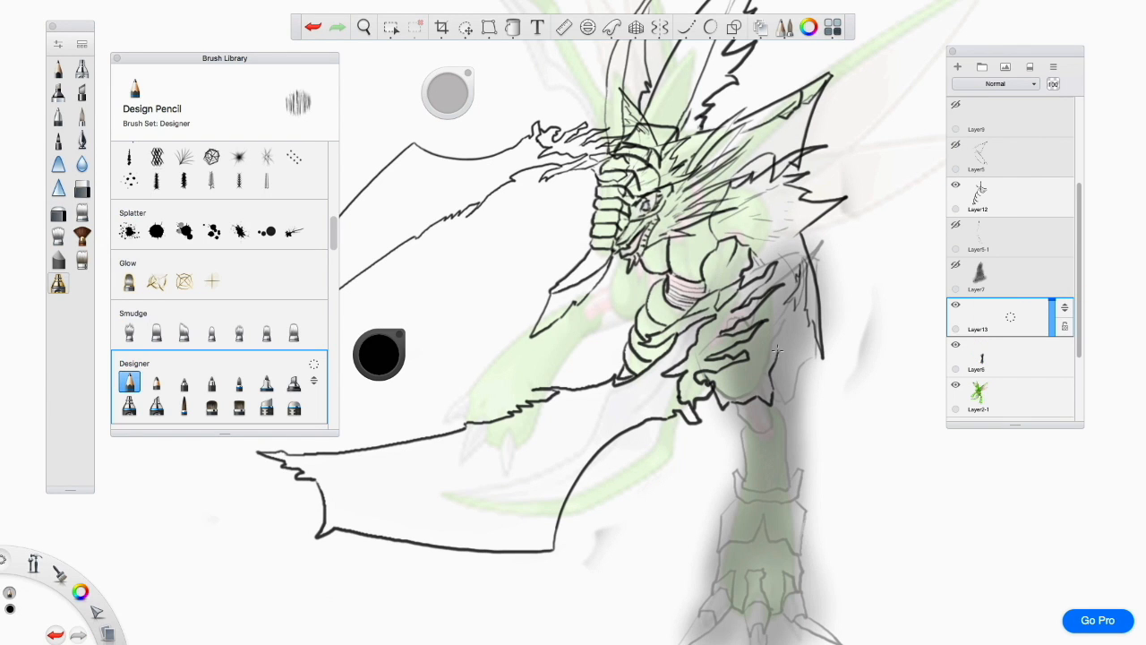
mouse_move(748, 427)
mouse_down()
mouse_move(772, 414)
mouse_move(742, 434)
mouse_move(797, 352)
mouse_move(802, 401)
mouse_move(743, 404)
mouse_move(795, 419)
mouse_up()
key(ctrl+z)
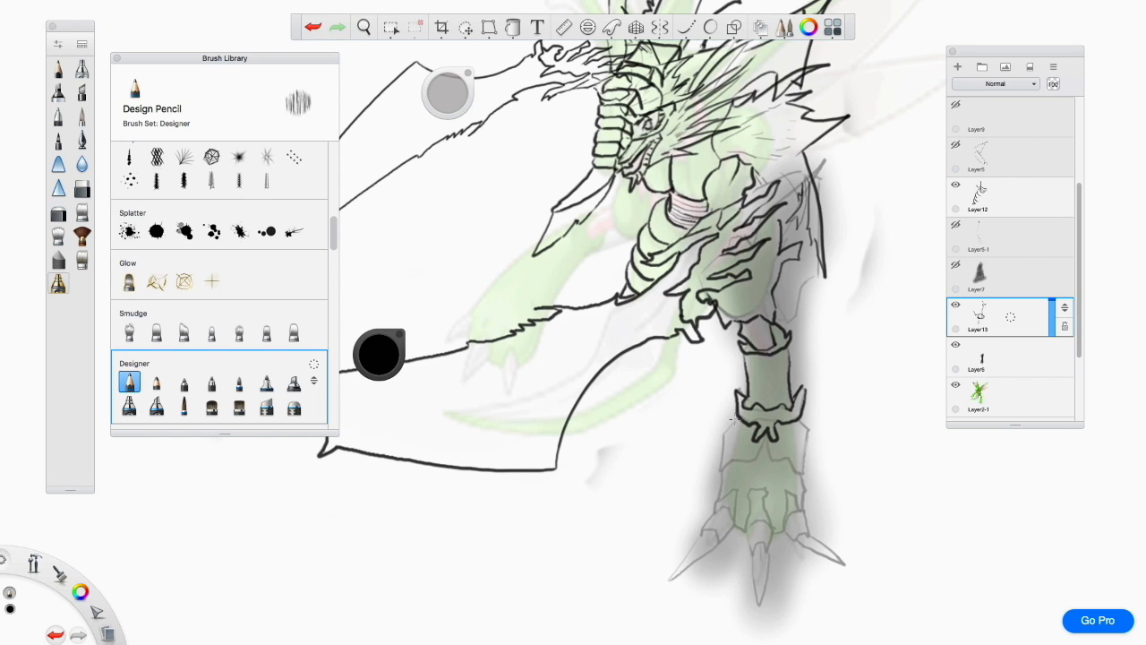
Ink the near foot's armour plates and its three segmented claws, redoing misplaced strokes
key(ctrl+z)
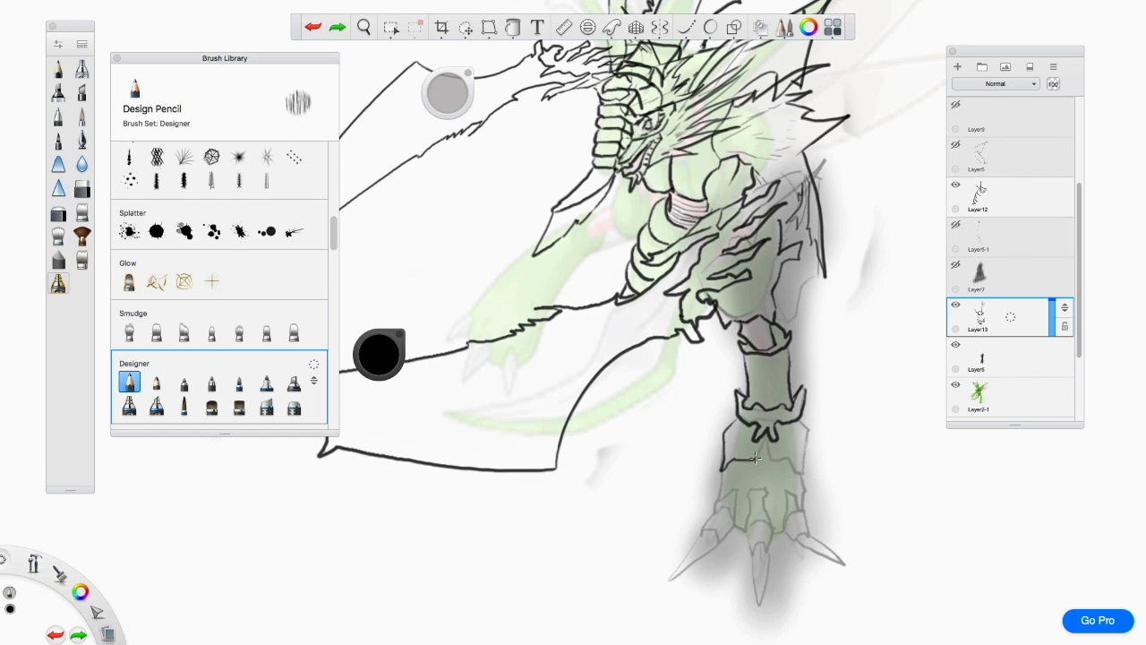
mouse_move(755, 458)
mouse_down()
mouse_move(766, 446)
mouse_move(735, 531)
mouse_up()
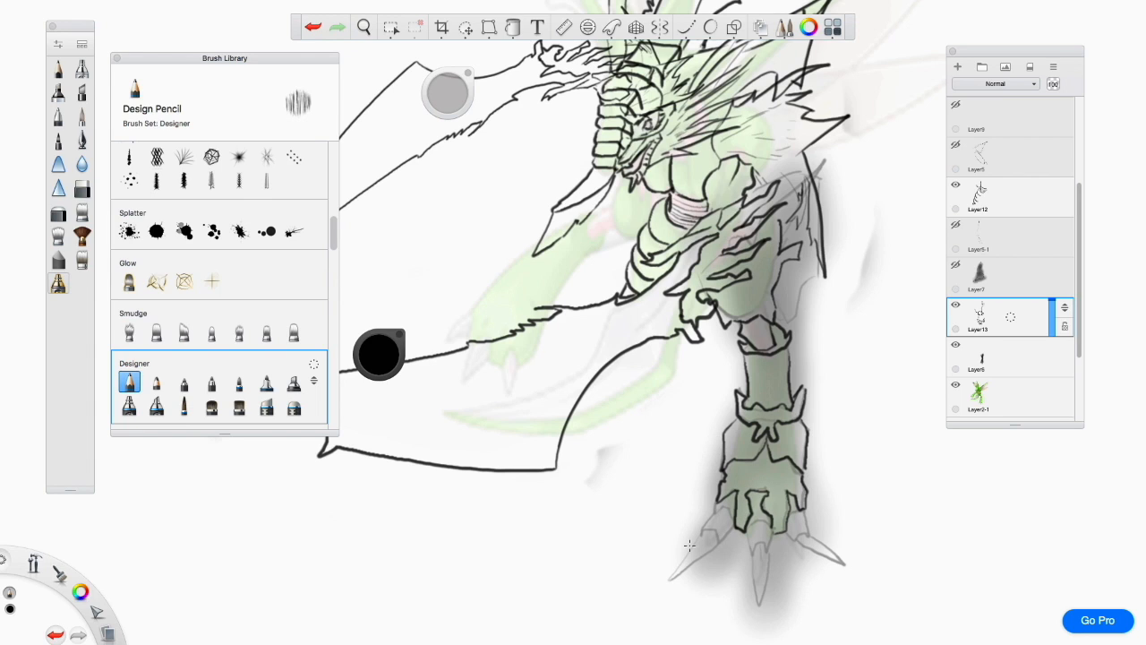
drag(703, 528, 724, 539)
mouse_move(749, 521)
mouse_down()
mouse_move(764, 556)
mouse_move(759, 606)
mouse_up()
key(super+z)
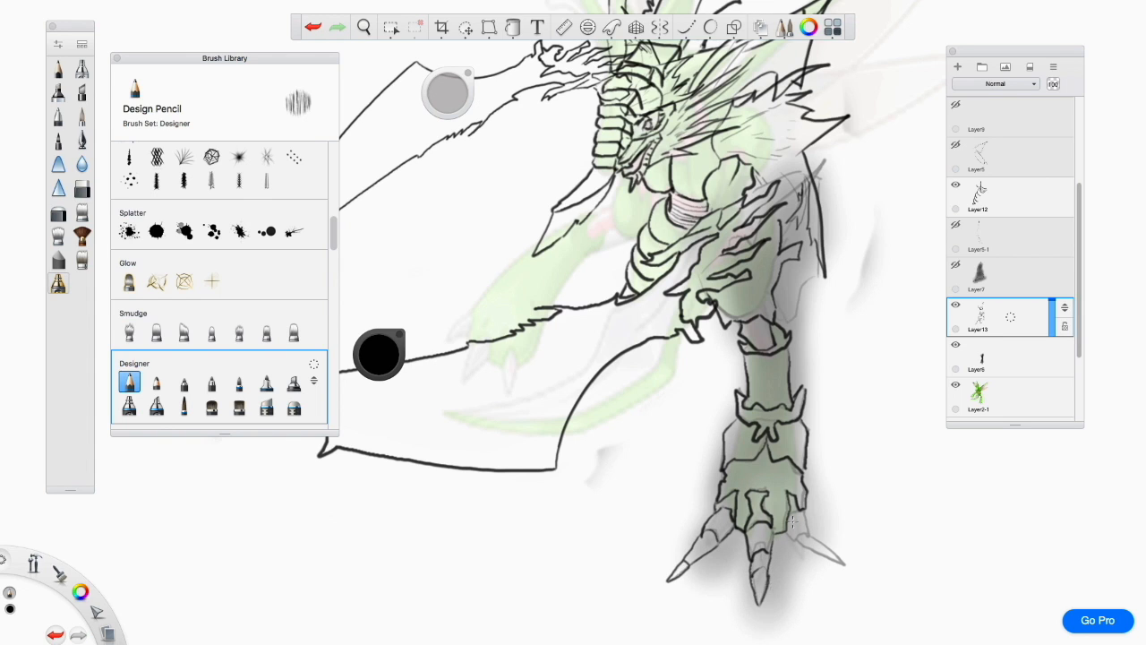
key(super+z)
drag(812, 511, 806, 546)
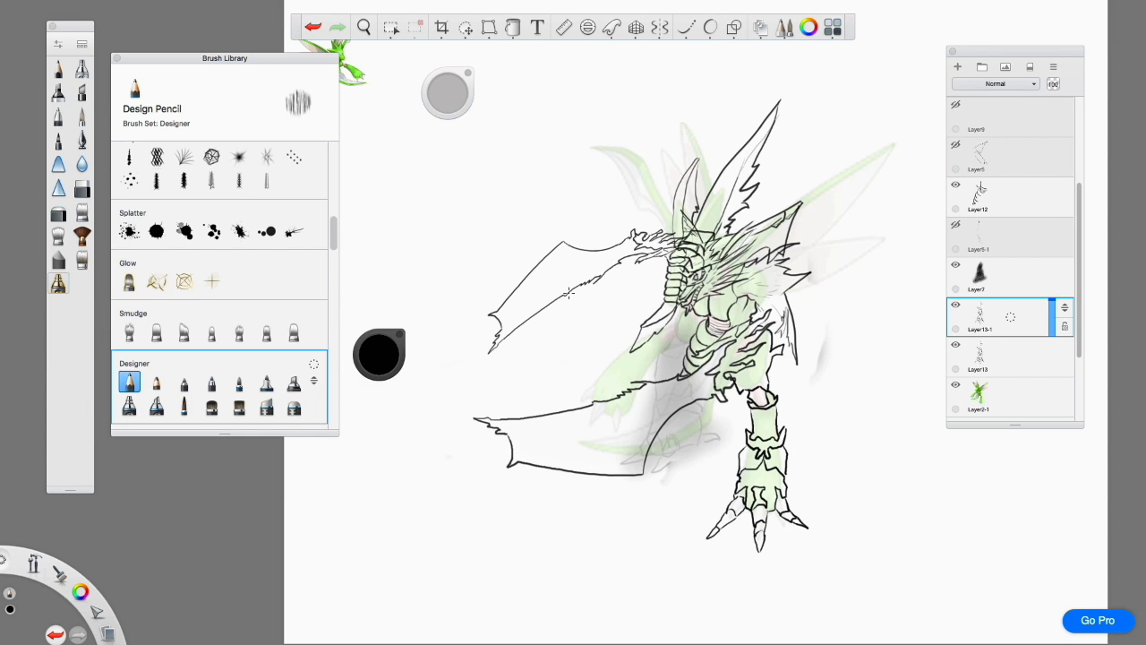
Move and rotate the duplicated inked leg into the empty area above the far arm's blade
key(v)
mouse_move(567, 318)
mouse_down()
mouse_move(466, 317)
mouse_move(514, 335)
mouse_up()
mouse_move(607, 322)
mouse_down()
mouse_move(607, 338)
mouse_move(419, 338)
mouse_up()
click(153, 8)
click(188, 165)
key(v)
drag(627, 376, 514, 256)
Lasso the foot of the duplicated leg, place it on a separate layer and reshape it with the Distort tool
click(466, 27)
drag(478, 194, 537, 219)
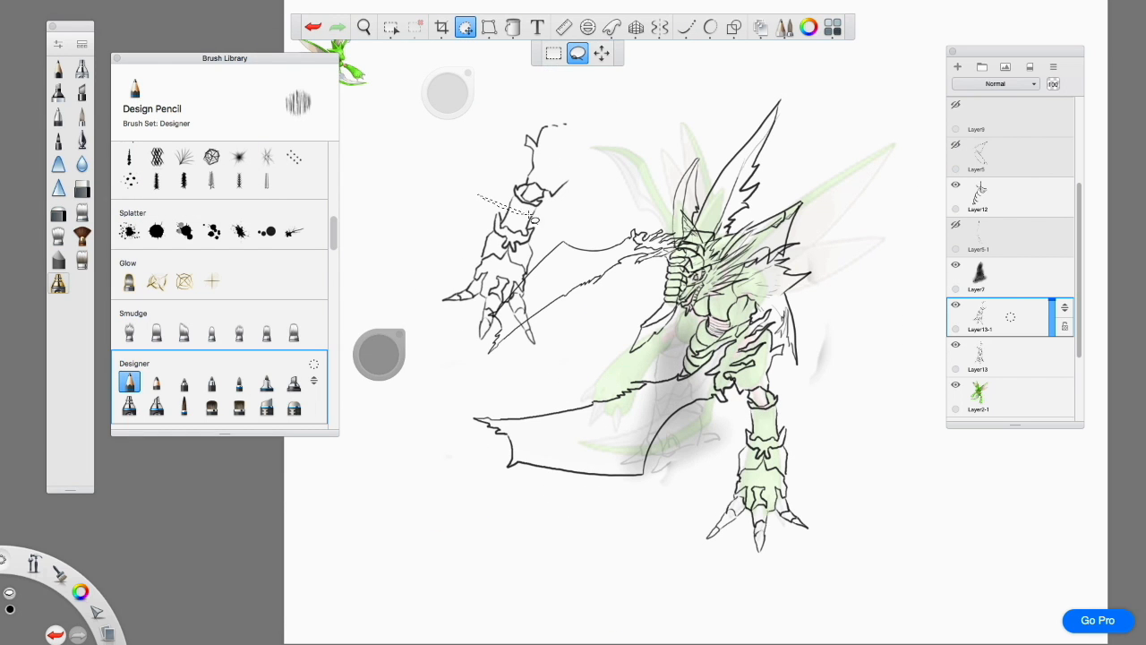
mouse_move(425, 321)
mouse_down()
mouse_move(415, 328)
mouse_move(558, 310)
mouse_move(618, 358)
mouse_move(647, 355)
mouse_move(667, 483)
mouse_move(639, 538)
mouse_move(606, 504)
mouse_move(497, 10)
mouse_up()
click(490, 26)
mouse_move(576, 226)
mouse_down()
mouse_move(531, 210)
mouse_move(543, 238)
mouse_up()
drag(470, 347, 495, 364)
click(615, 54)
Move and rotate the remaining thigh and knee piece of the duplicated leg into place behind the waist
click(994, 357)
key(v)
mouse_move(686, 407)
mouse_down()
mouse_move(853, 551)
mouse_move(832, 547)
mouse_move(798, 581)
mouse_move(883, 566)
mouse_up()
key(Escape)
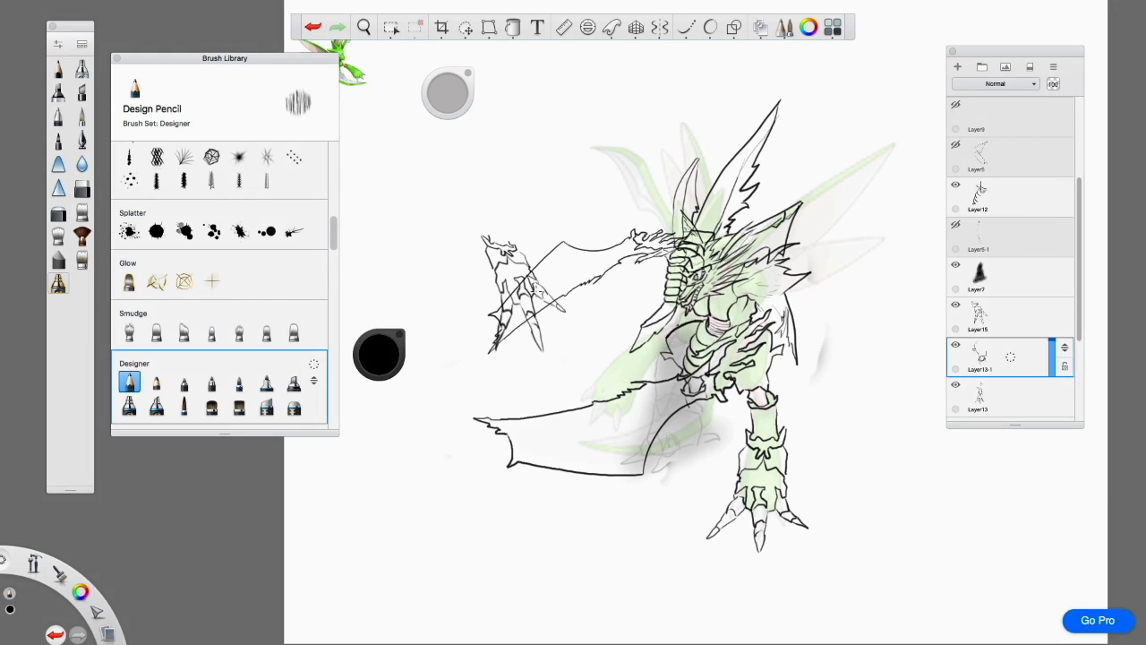
Move and rotate the separated foot under the far thigh behind the near blade and distort it to a foreshortened shape
click(995, 317)
key(v)
drag(725, 430, 950, 494)
mouse_move(950, 493)
mouse_down()
mouse_move(899, 536)
mouse_move(905, 554)
mouse_move(865, 596)
mouse_move(734, 529)
mouse_move(797, 542)
mouse_up()
key(Escape)
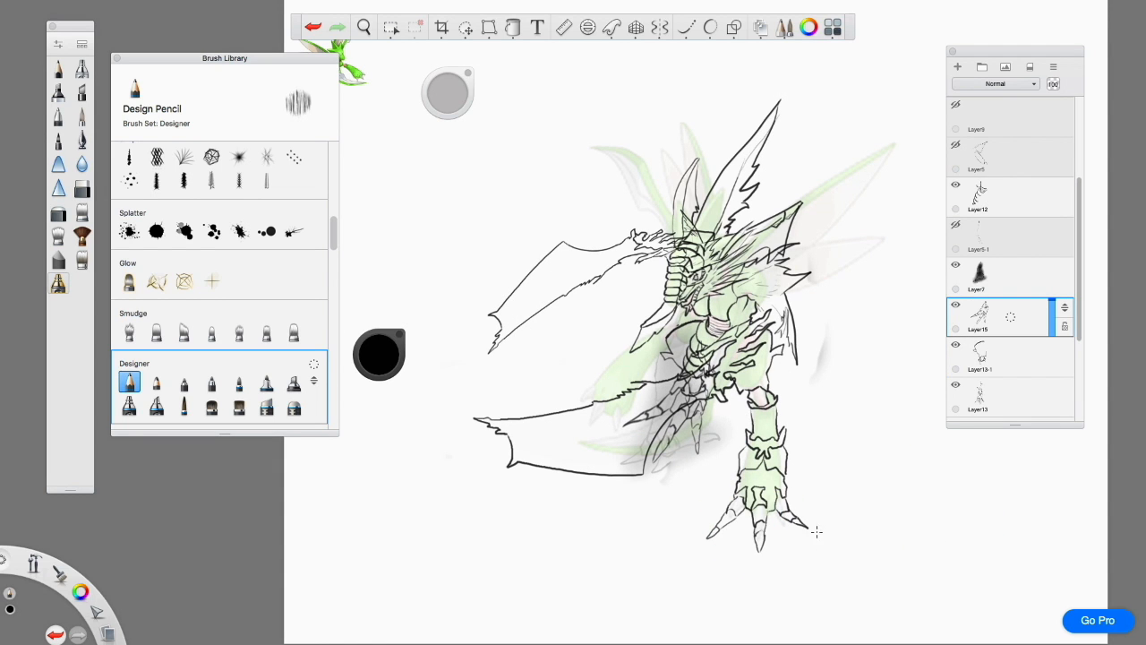
click(489, 27)
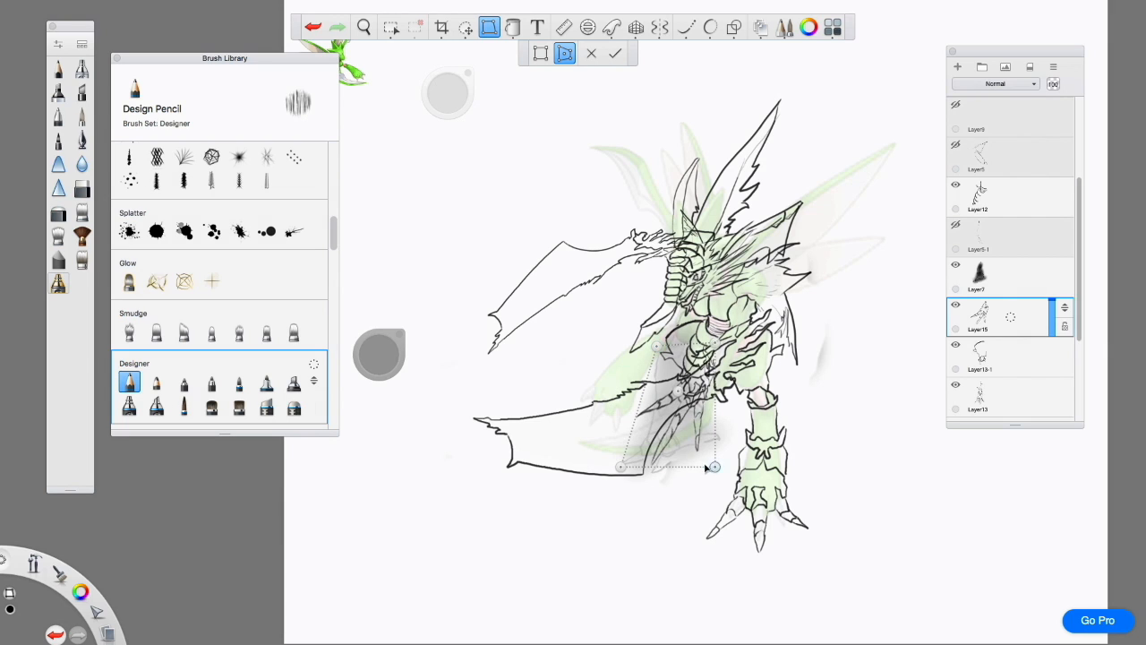
mouse_move(706, 474)
mouse_down()
mouse_move(693, 448)
mouse_move(599, 428)
mouse_move(631, 502)
mouse_move(727, 375)
mouse_up()
key(Return)
Erase the far leg lines overlapping the near blade and place the full-colour Scyther reference beside the drawing
scroll(670, 385, up, 5)
click(82, 188)
key(Down)
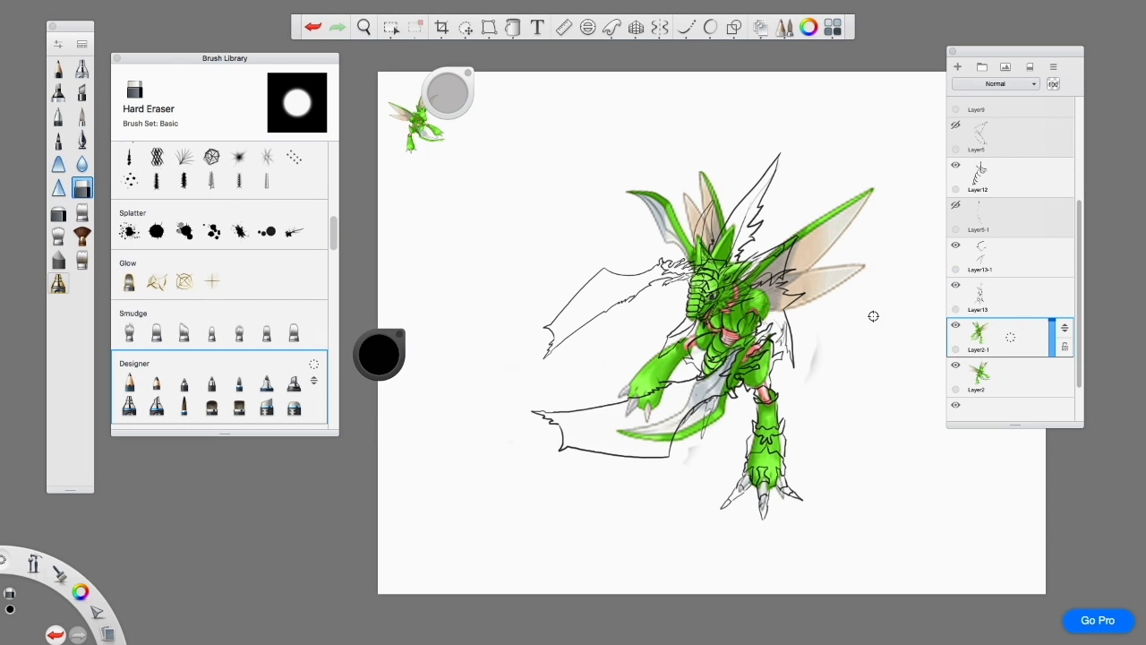
scroll(628, 260, up, 5)
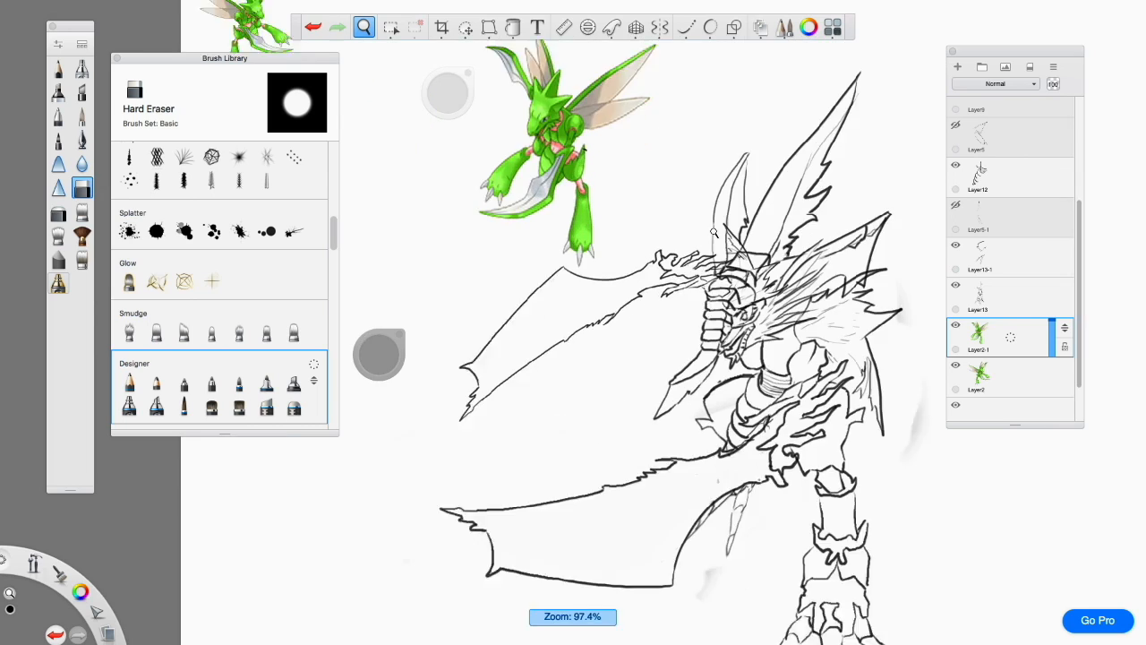
Add a layer below the near leg's line art and airbrush the foot armour in light green sampled from the reference
scroll(379, 354, up, 1)
key(a)
key(Up)
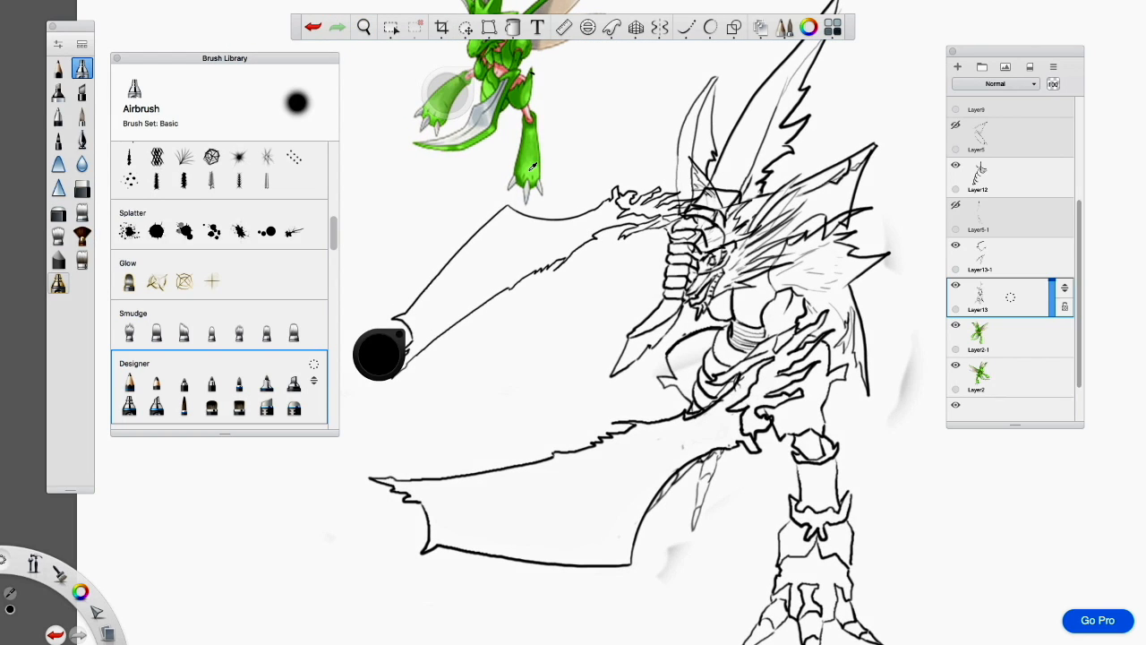
alt+click(530, 168)
scroll(629, 358, down, 5)
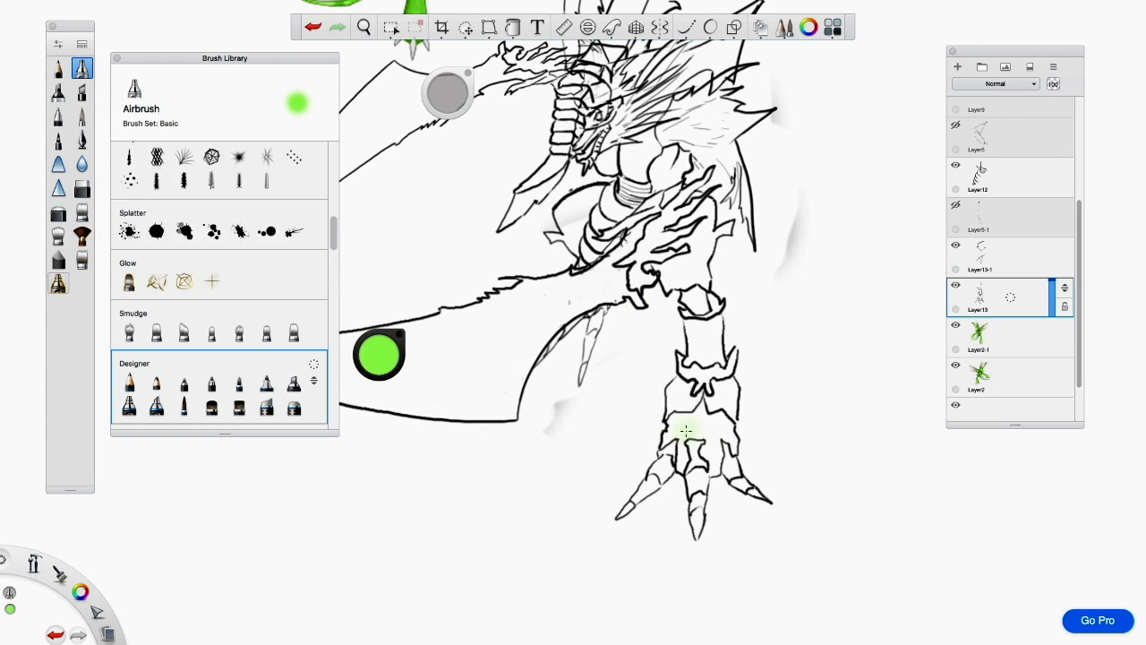
drag(677, 426, 692, 412)
key(ctrl+z)
drag(996, 292, 1011, 337)
mouse_move(683, 452)
mouse_down()
mouse_move(694, 412)
mouse_move(680, 426)
mouse_move(672, 436)
mouse_move(694, 461)
mouse_move(713, 421)
mouse_move(716, 475)
mouse_up()
key(ctrl+z)
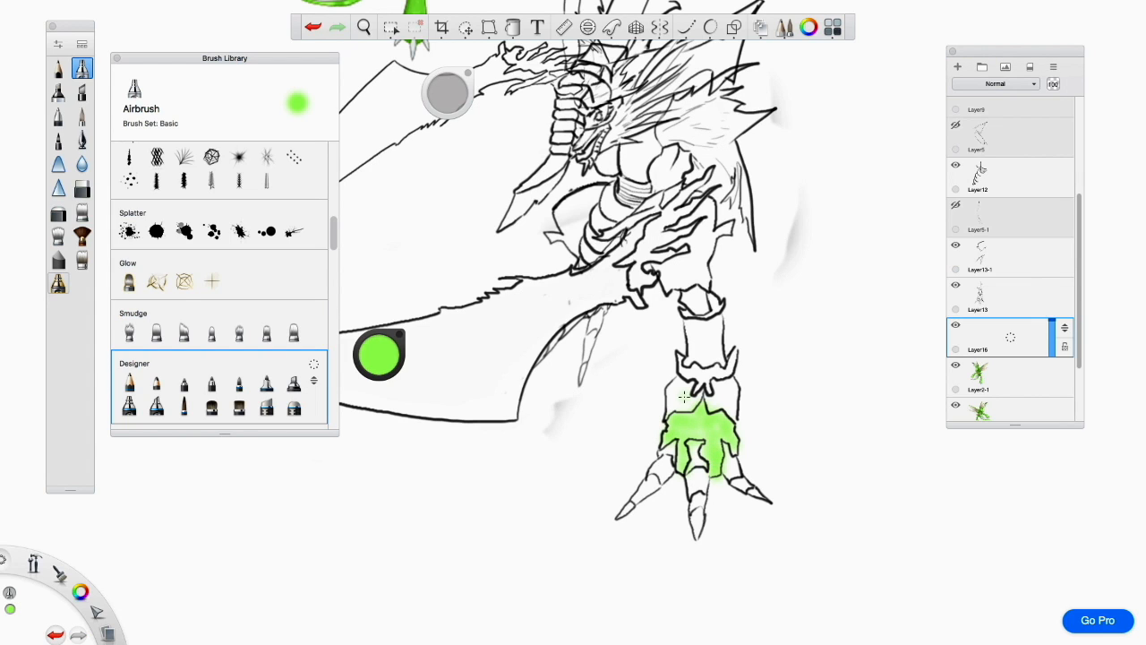
Airbrush the ankle, shin and thigh armour of the near leg with the same light green
mouse_move(692, 373)
mouse_down()
mouse_move(671, 403)
mouse_move(728, 394)
mouse_move(678, 361)
mouse_up()
scroll(692, 349, down, 3)
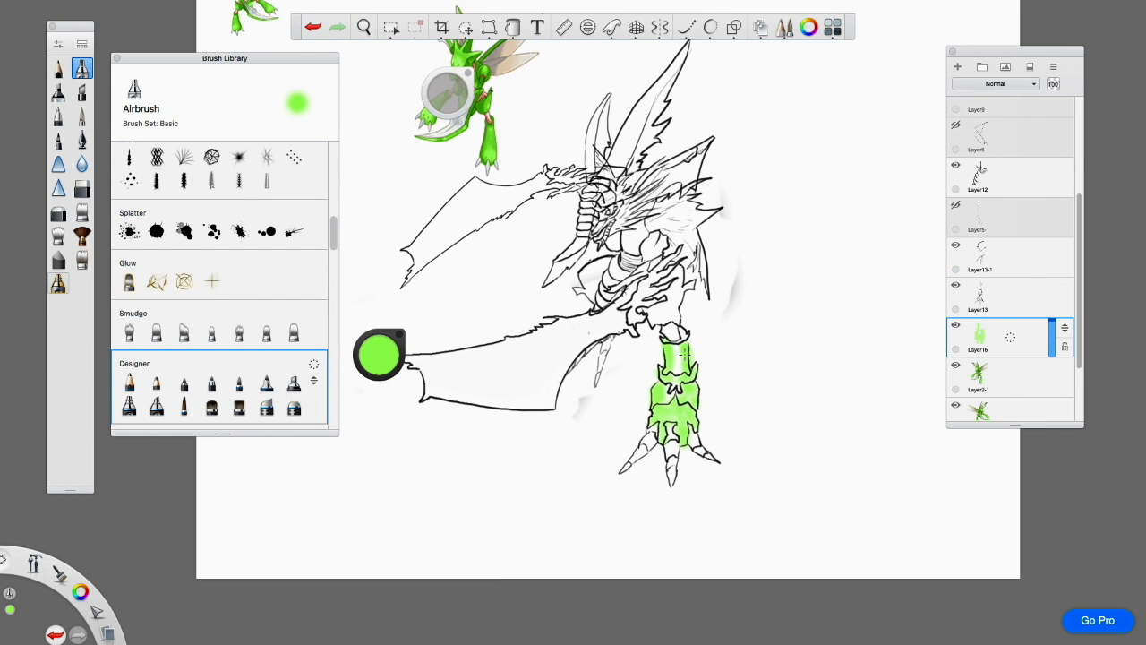
scroll(683, 350, up, 2)
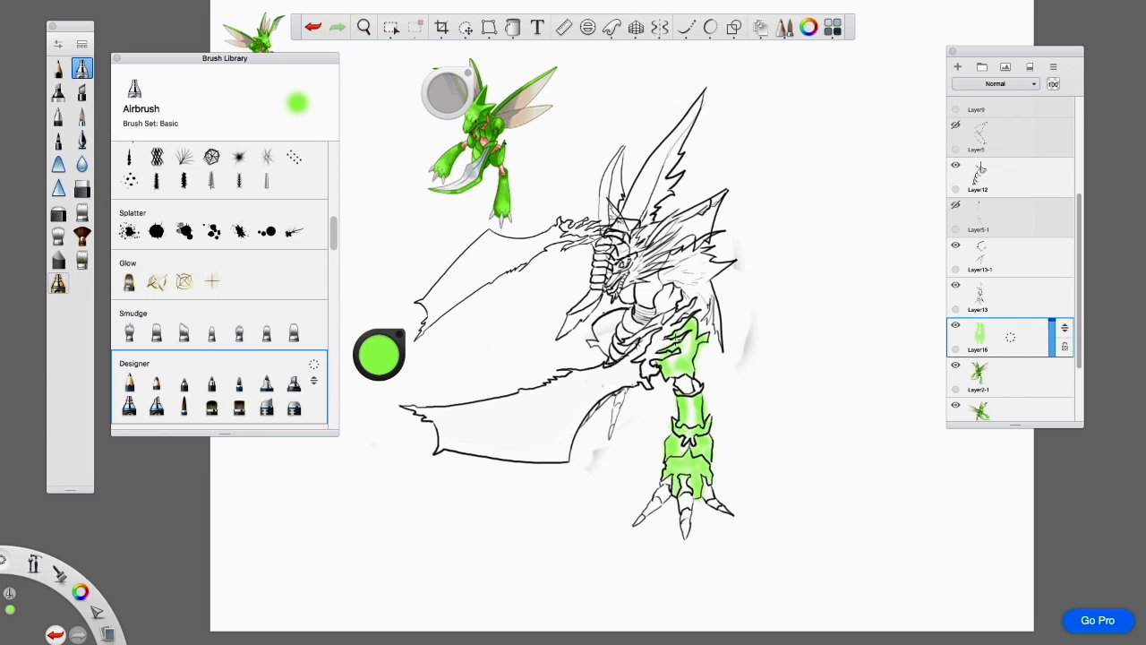
scroll(688, 351, up, 3)
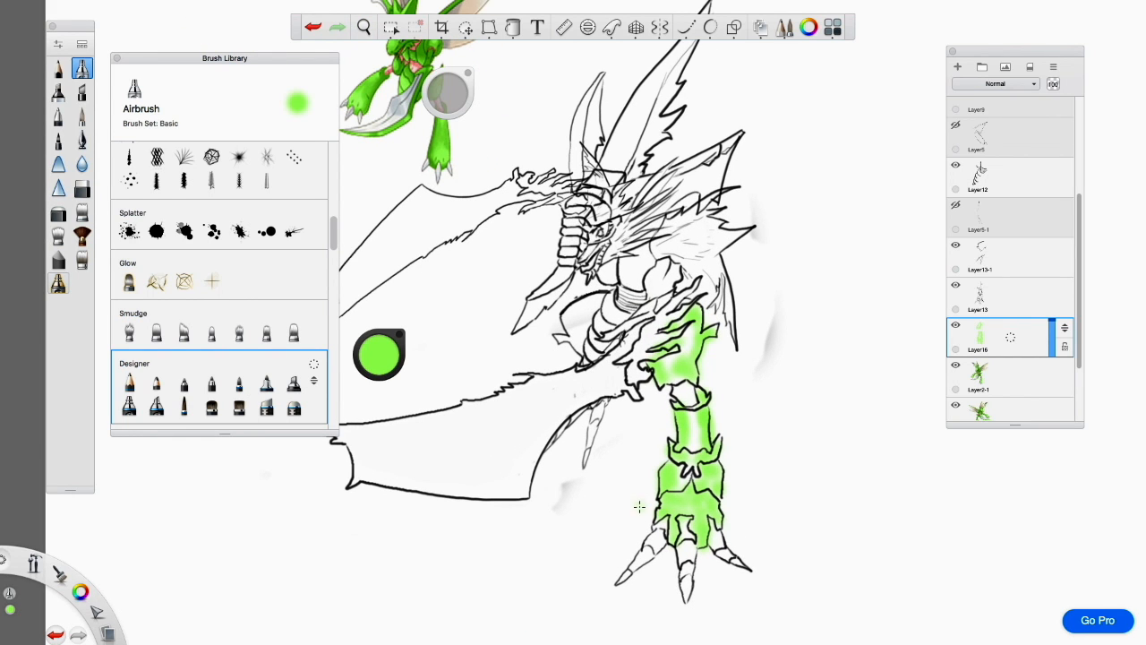
Sample a darker green from the reference and shade the edges of the foot, shin, knee and thigh armour with a smaller airbrush
alt+click(410, 106)
alt+click(434, 134)
key(bracketleft)
drag(665, 506, 659, 512)
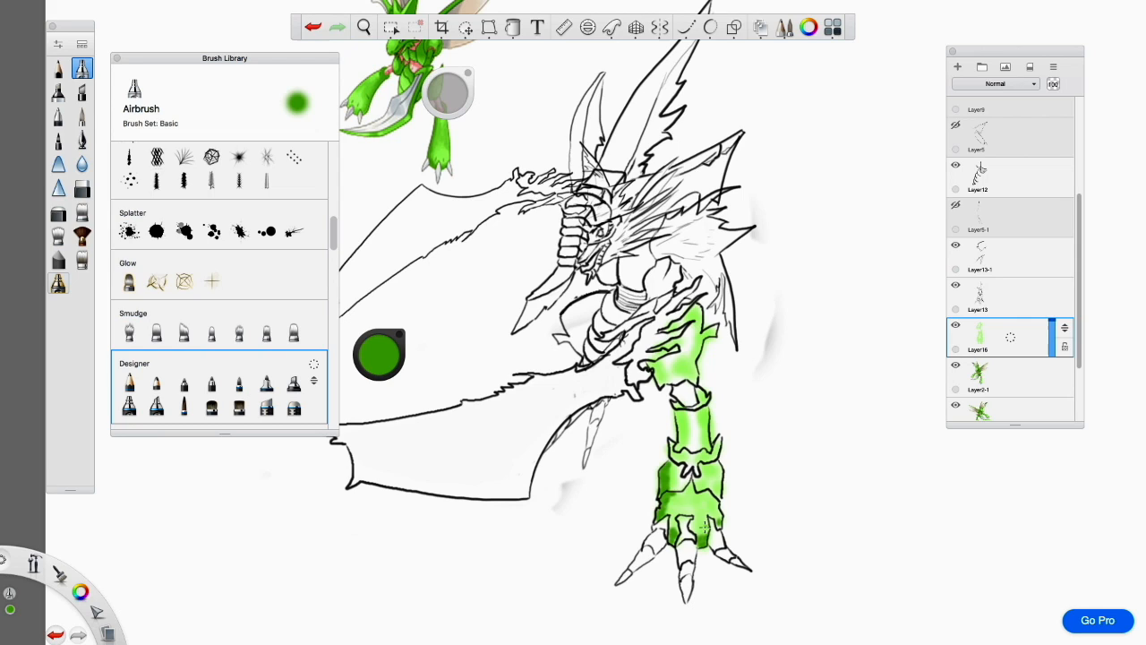
drag(716, 516, 668, 474)
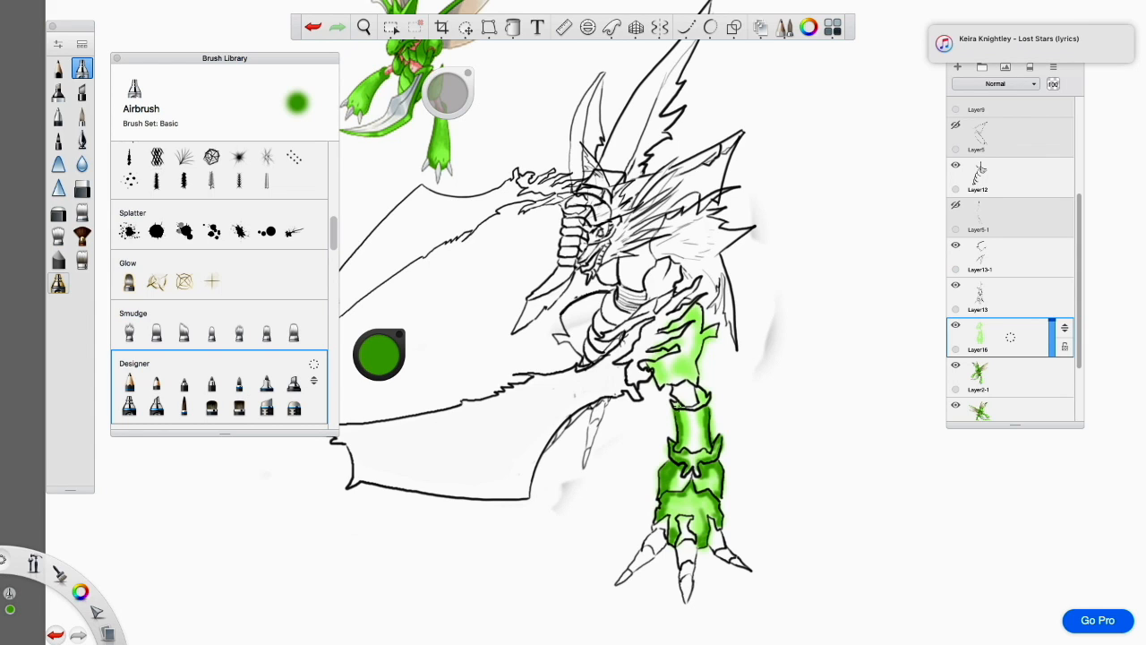
mouse_move(687, 375)
mouse_down()
mouse_move(667, 360)
mouse_move(673, 345)
mouse_move(695, 381)
mouse_move(702, 345)
mouse_up()
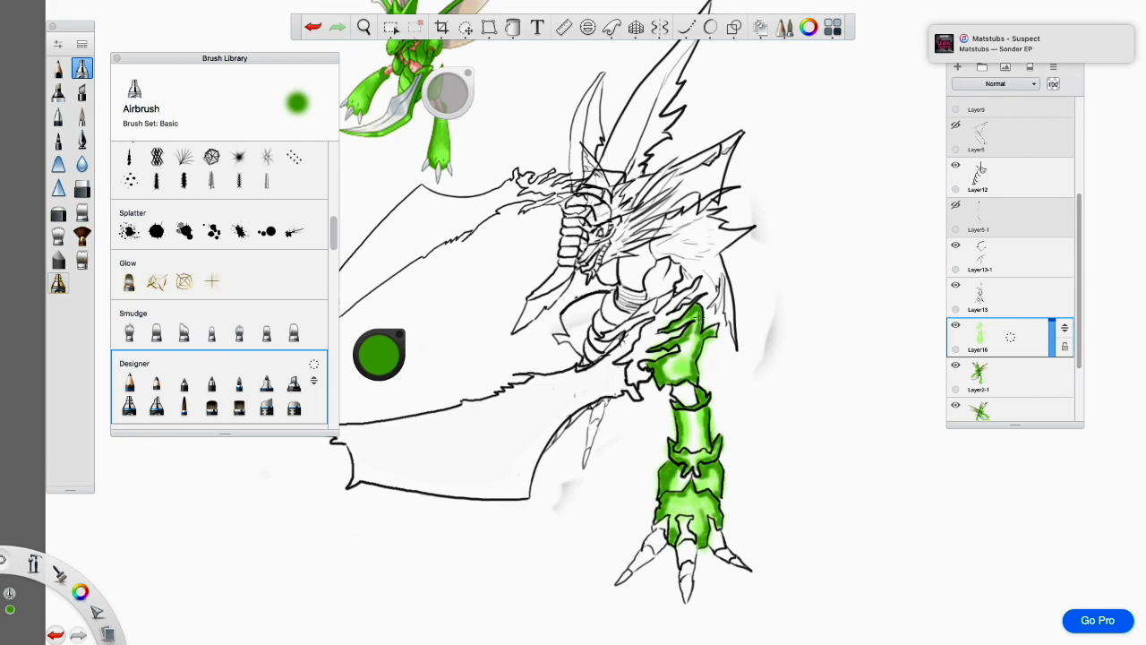
Darken the green and airbrush deep shadows into the recesses between the claws and along the armour plate edges
drag(445, 100, 450, 116)
drag(379, 414, 380, 416)
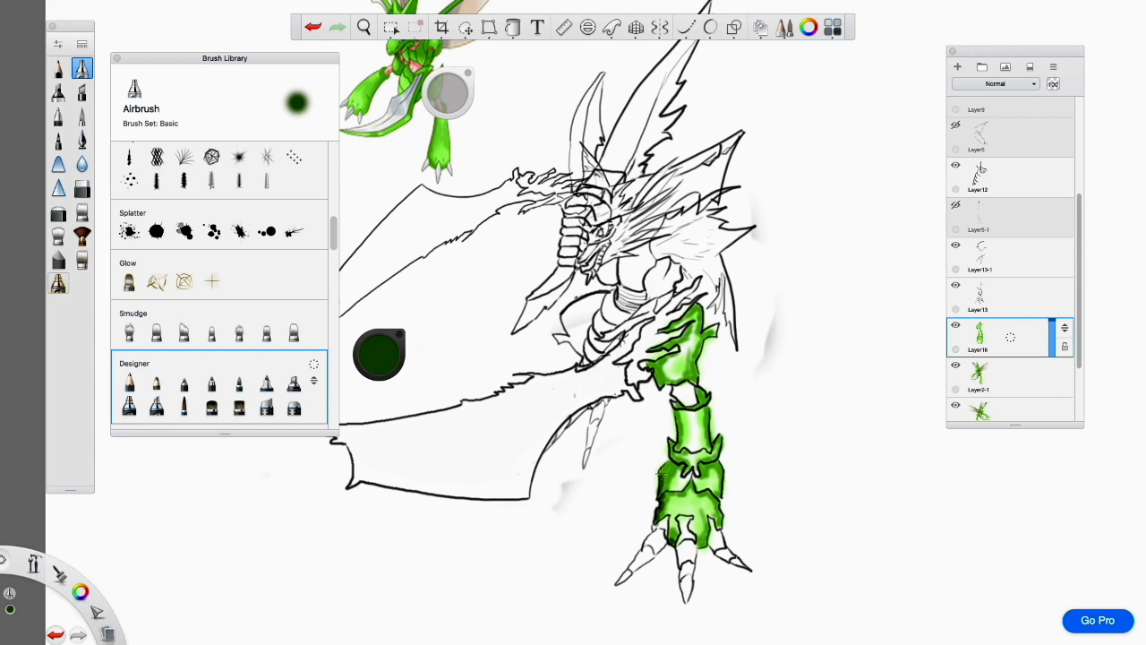
scroll(661, 480, up, 5)
mouse_move(658, 554)
mouse_down()
mouse_move(692, 546)
mouse_move(672, 544)
mouse_move(670, 503)
mouse_move(688, 504)
mouse_move(667, 550)
mouse_up()
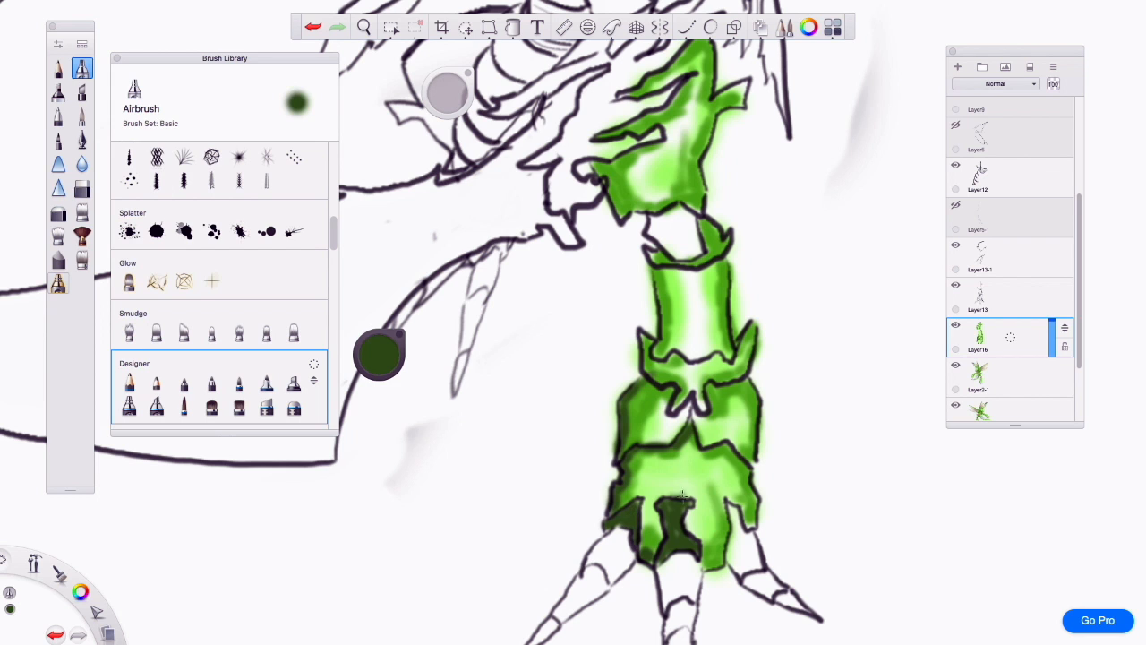
mouse_move(732, 548)
mouse_down()
mouse_move(731, 511)
mouse_move(739, 538)
mouse_up()
scroll(689, 419, up, 2)
mouse_move(668, 482)
mouse_down()
mouse_move(708, 489)
mouse_move(730, 528)
mouse_move(627, 488)
mouse_move(734, 539)
mouse_move(688, 592)
mouse_up()
mouse_move(678, 399)
mouse_down()
mouse_move(612, 385)
mouse_move(603, 395)
mouse_move(623, 406)
mouse_move(622, 379)
mouse_move(643, 352)
mouse_move(679, 398)
mouse_move(724, 356)
mouse_move(632, 395)
mouse_move(674, 369)
mouse_move(624, 231)
mouse_move(669, 179)
mouse_move(697, 260)
mouse_move(706, 343)
mouse_up()
drag(610, 252, 610, 338)
Blend the green shading on the near foot's armour with the Smudge Round Bristle Brush
click(58, 234)
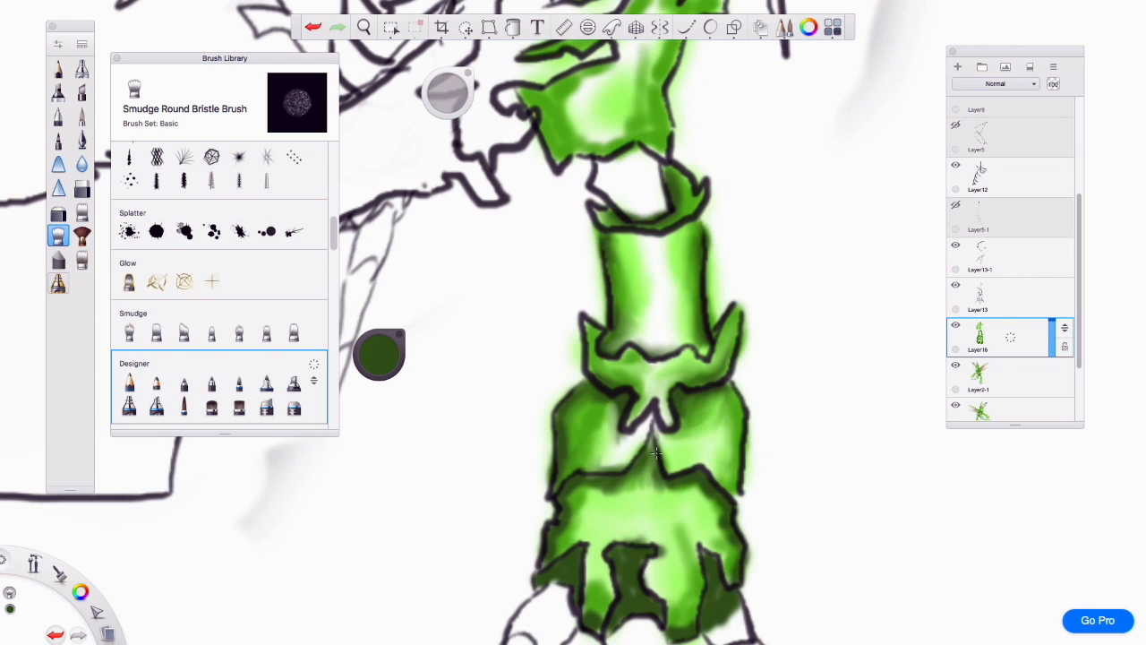
mouse_move(582, 519)
mouse_down()
mouse_move(638, 468)
mouse_move(619, 507)
mouse_move(589, 521)
mouse_move(641, 497)
mouse_move(607, 499)
mouse_move(706, 541)
mouse_up()
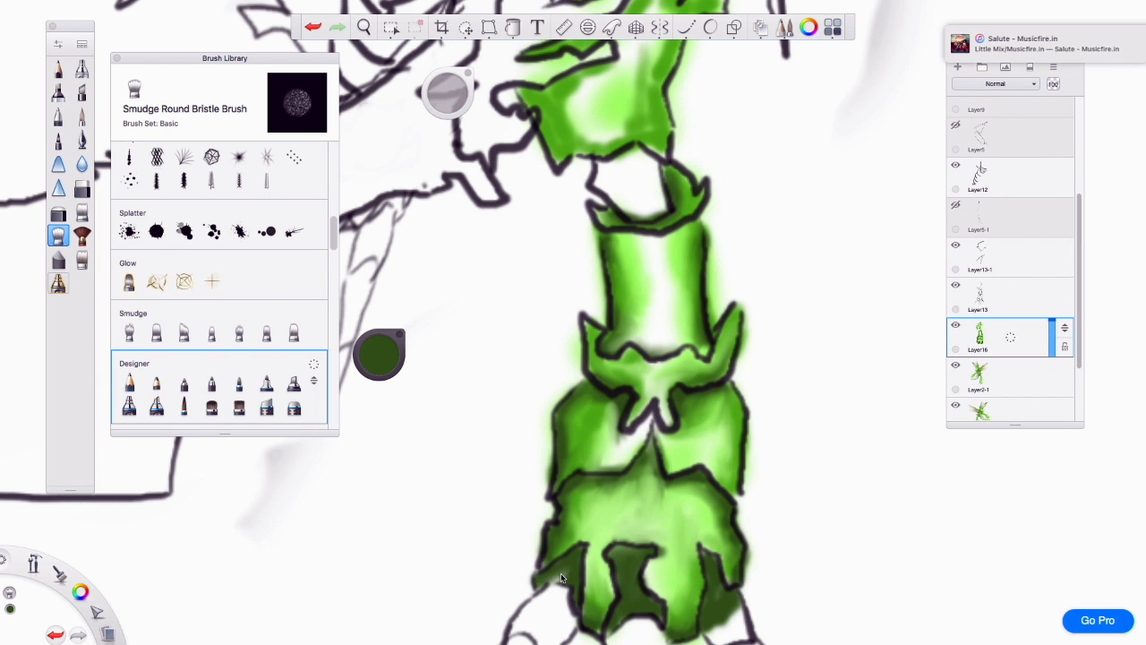
scroll(439, 498, down, 5)
mouse_move(600, 479)
mouse_down()
mouse_move(720, 319)
mouse_move(659, 304)
mouse_up()
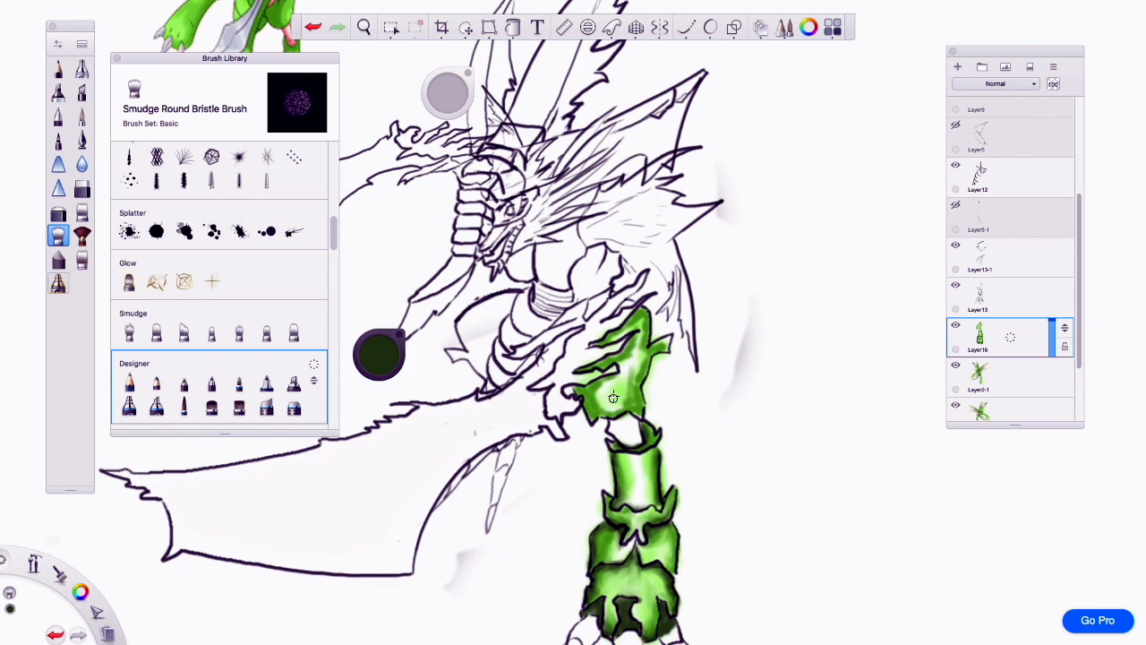
Airbrush dark green shadows on the thigh armour and smudge them into the lighter green
key(b)
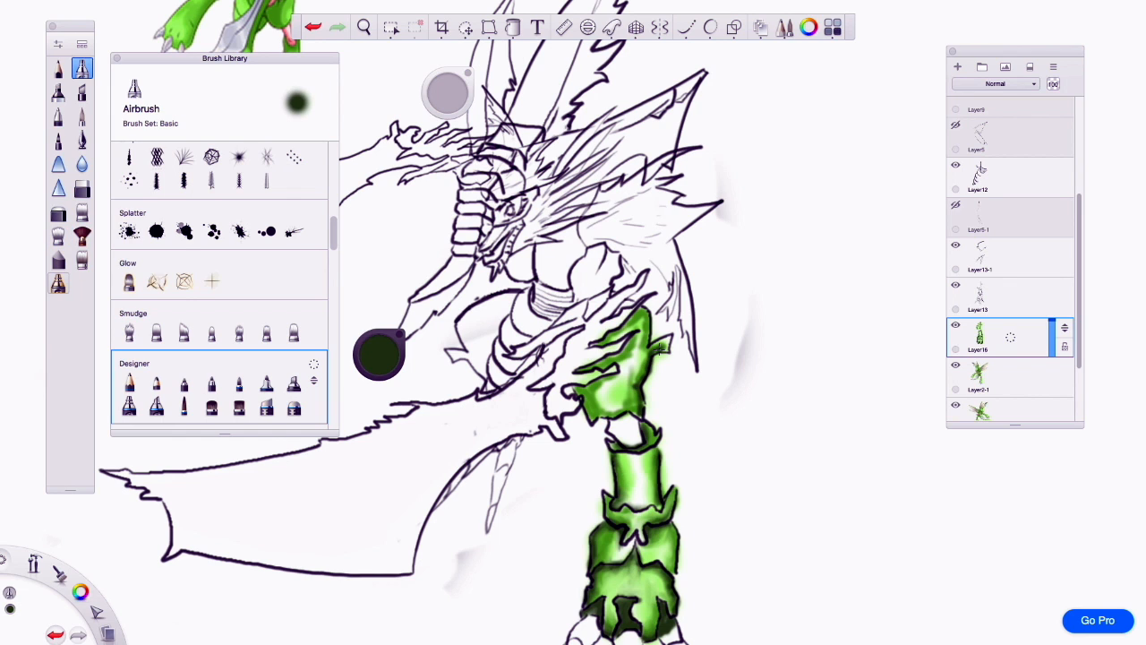
key(s)
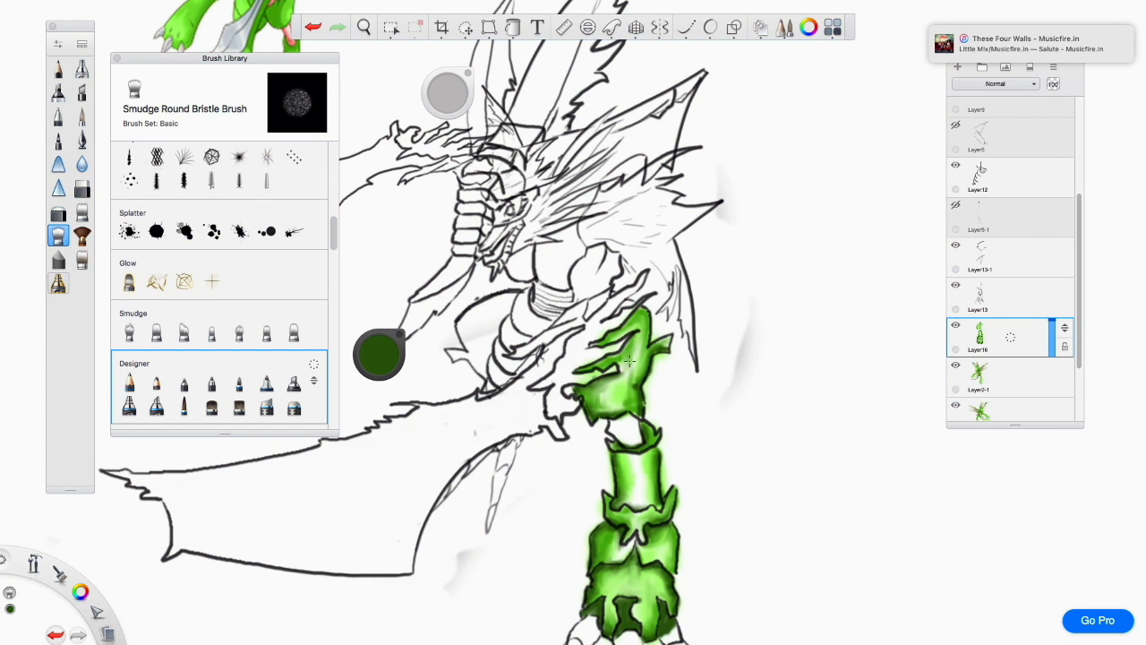
key(space)
drag(601, 366, 577, 469)
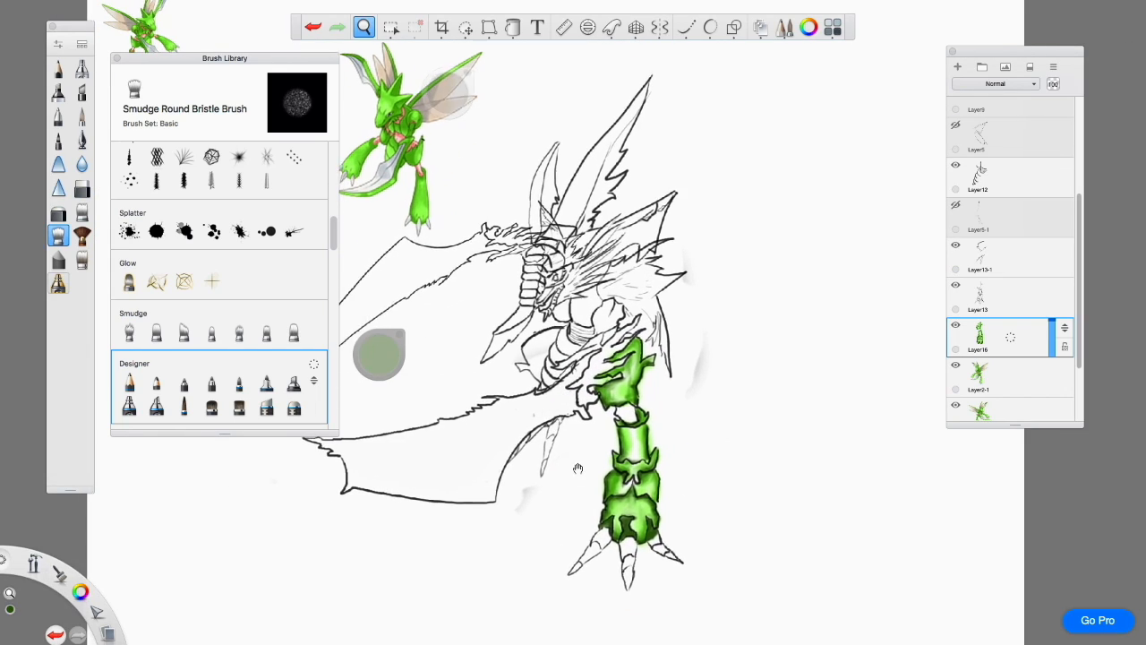
key(space)
drag(638, 528, 622, 538)
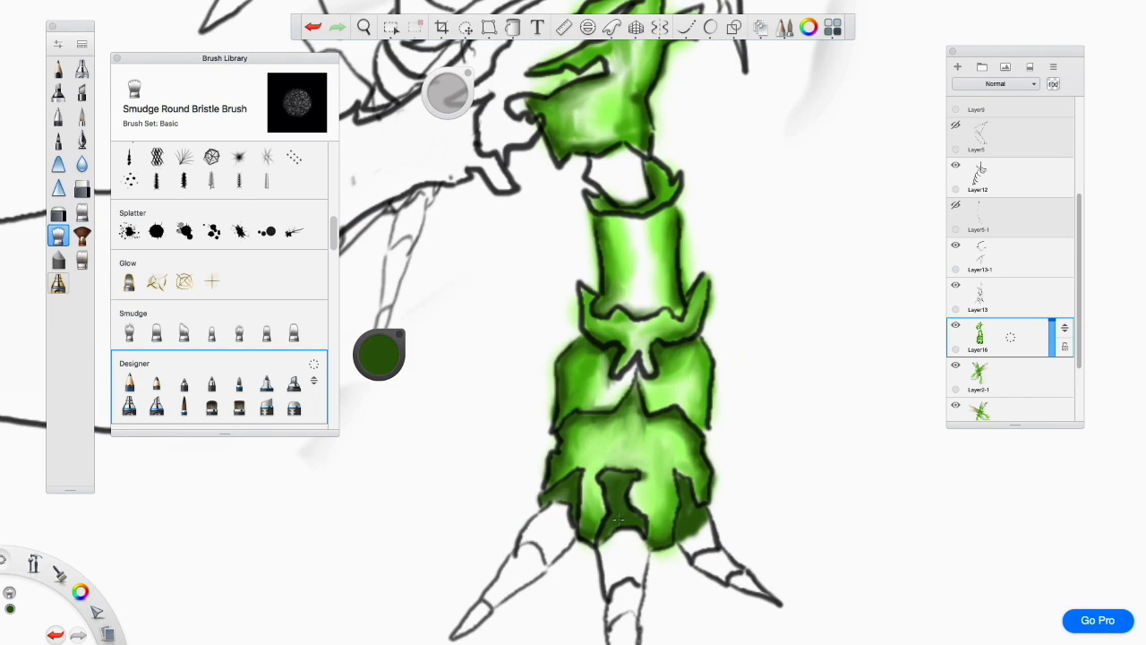
Airbrush the near foot's claws in pale blue sampled from the reference claws and shade them with a darker, greyer tone
key(space)
drag(639, 334, 659, 482)
click(82, 69)
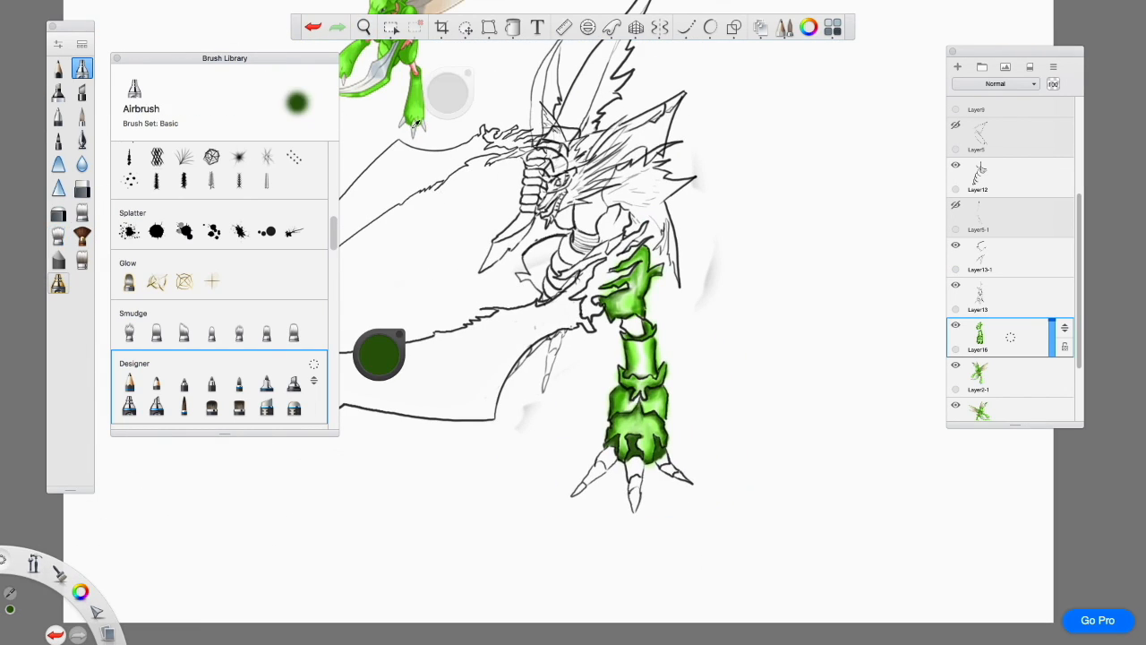
alt+click(413, 135)
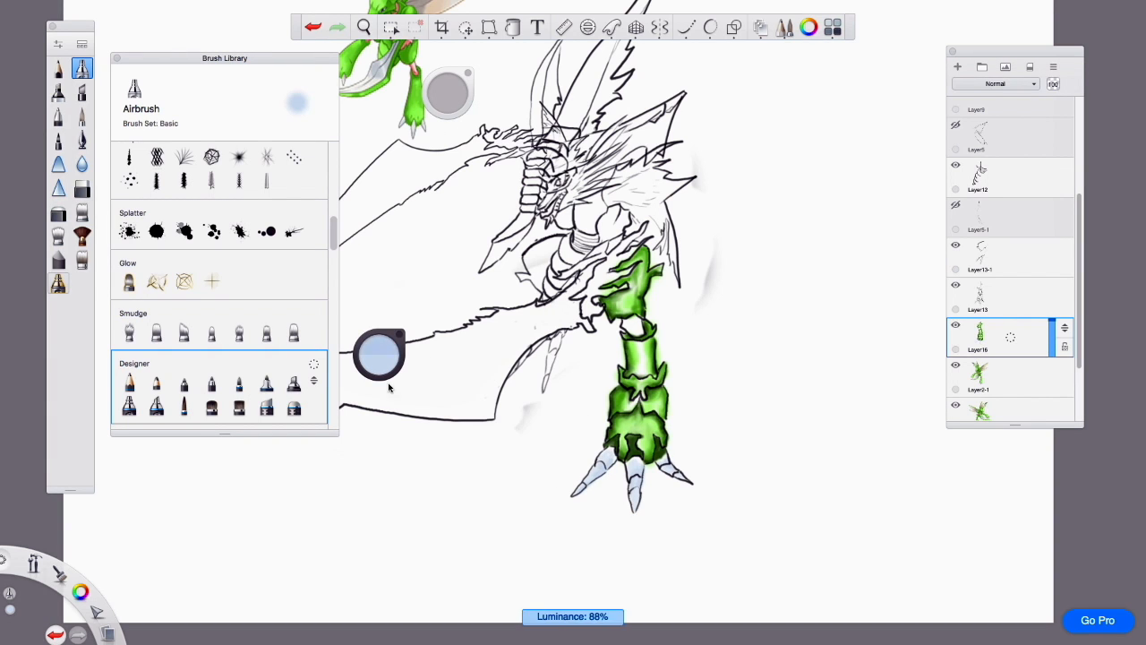
drag(390, 378, 376, 378)
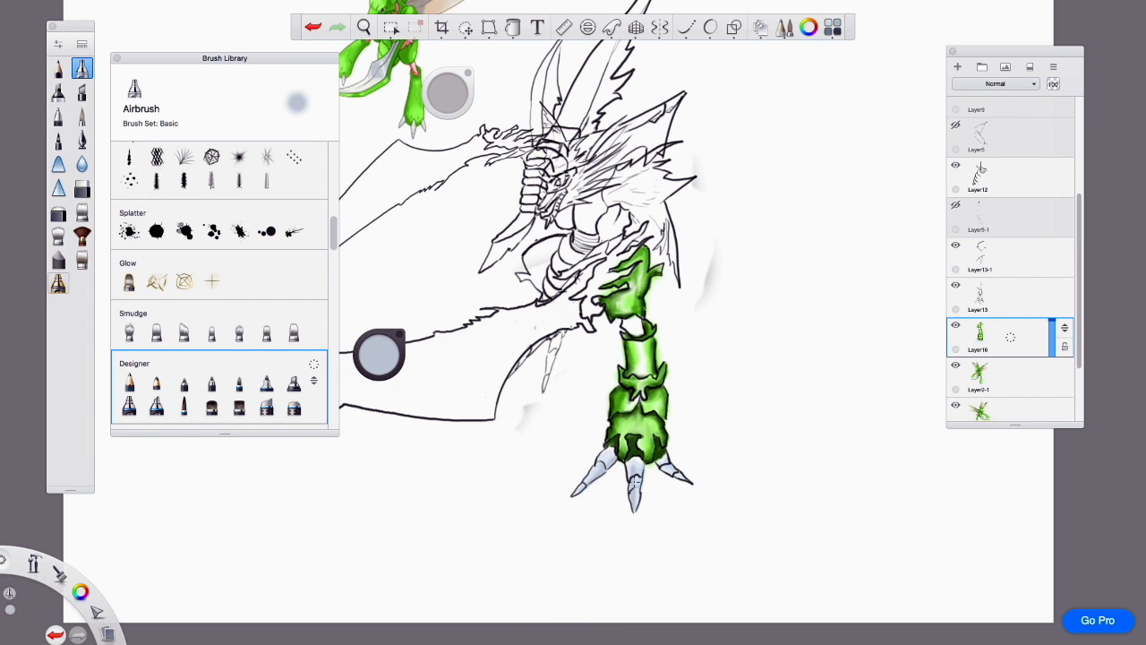
Toggle the leg line layers' opacity to identify their contents and delete the empty Layer10 from the layer stack
scroll(707, 492, down, 3)
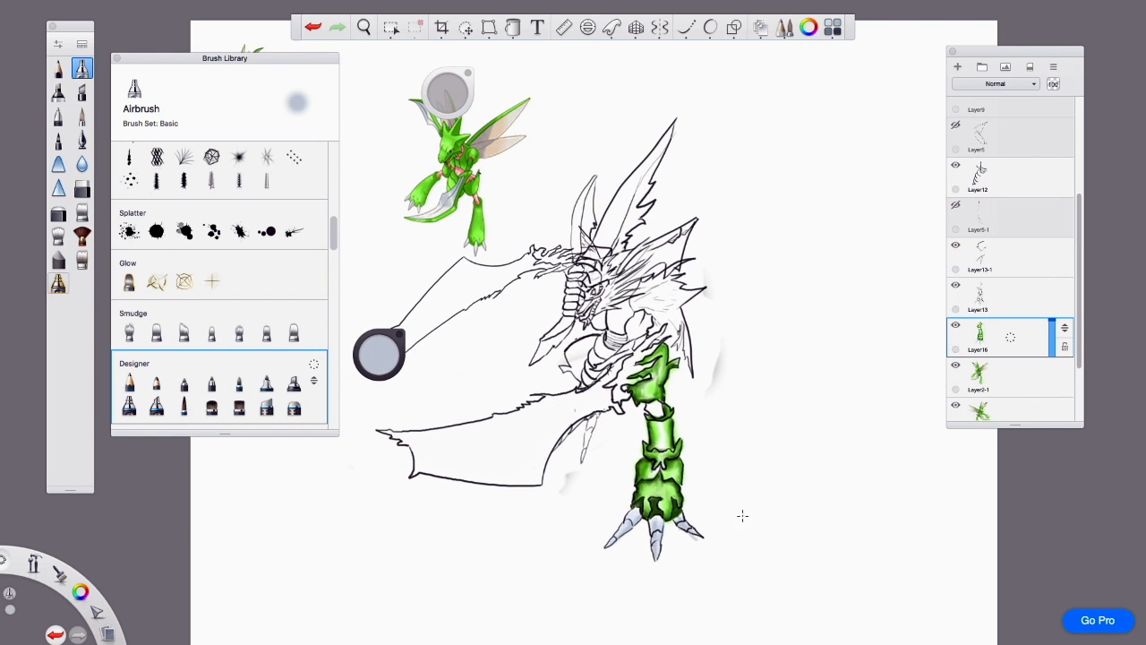
click(1030, 295)
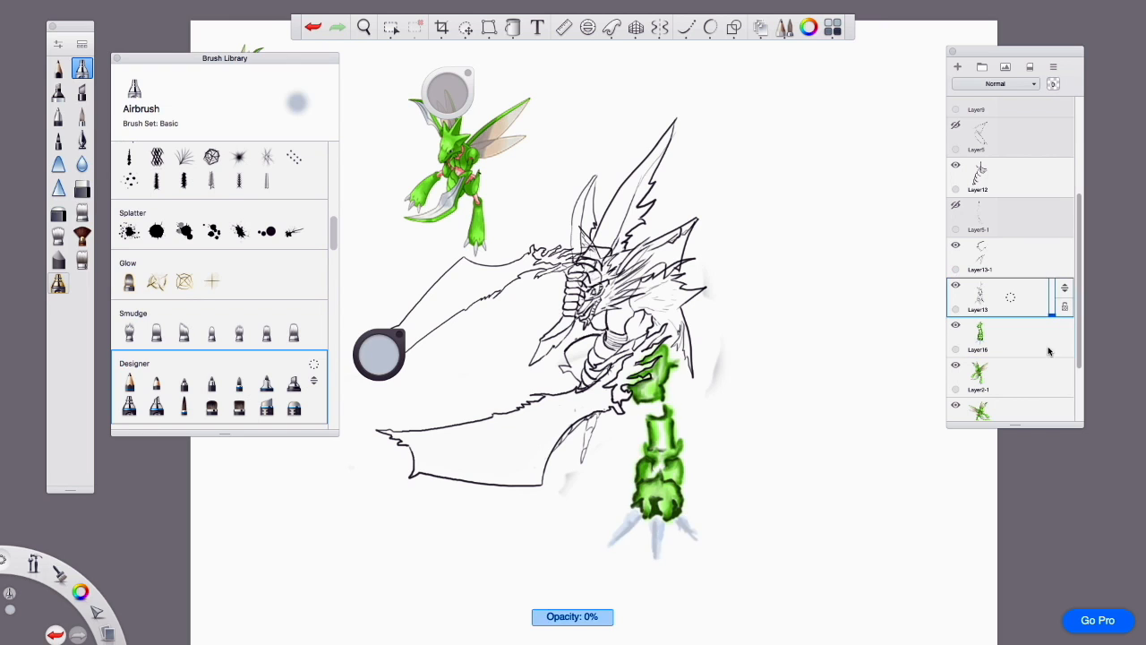
click(1003, 219)
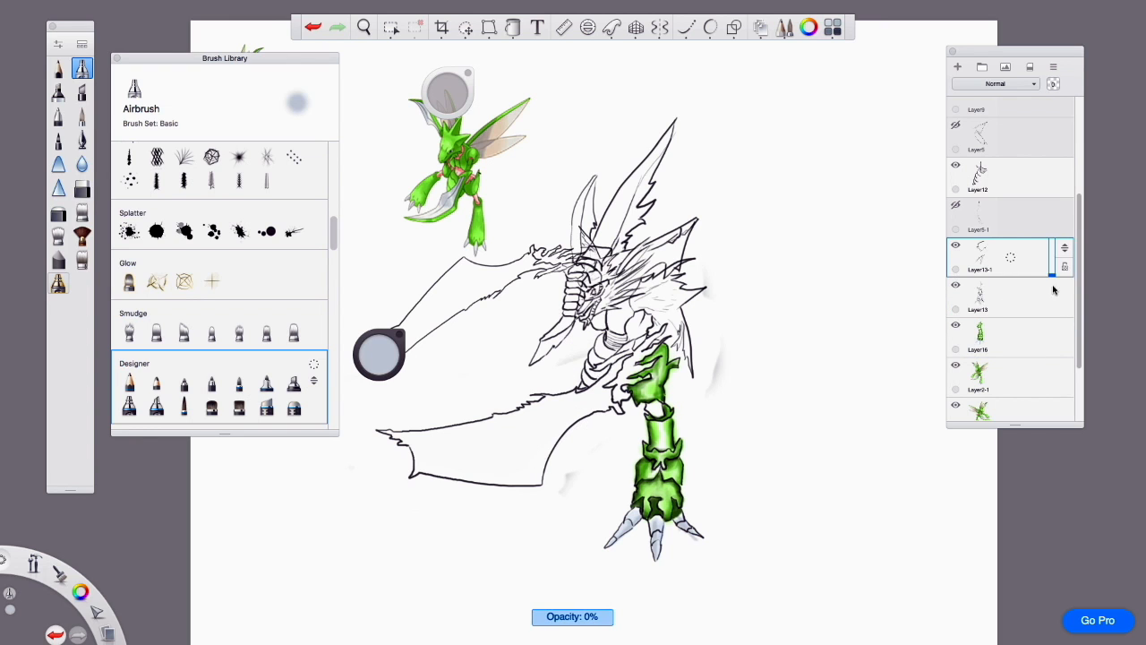
click(1075, 170)
scroll(1075, 170, up, 4)
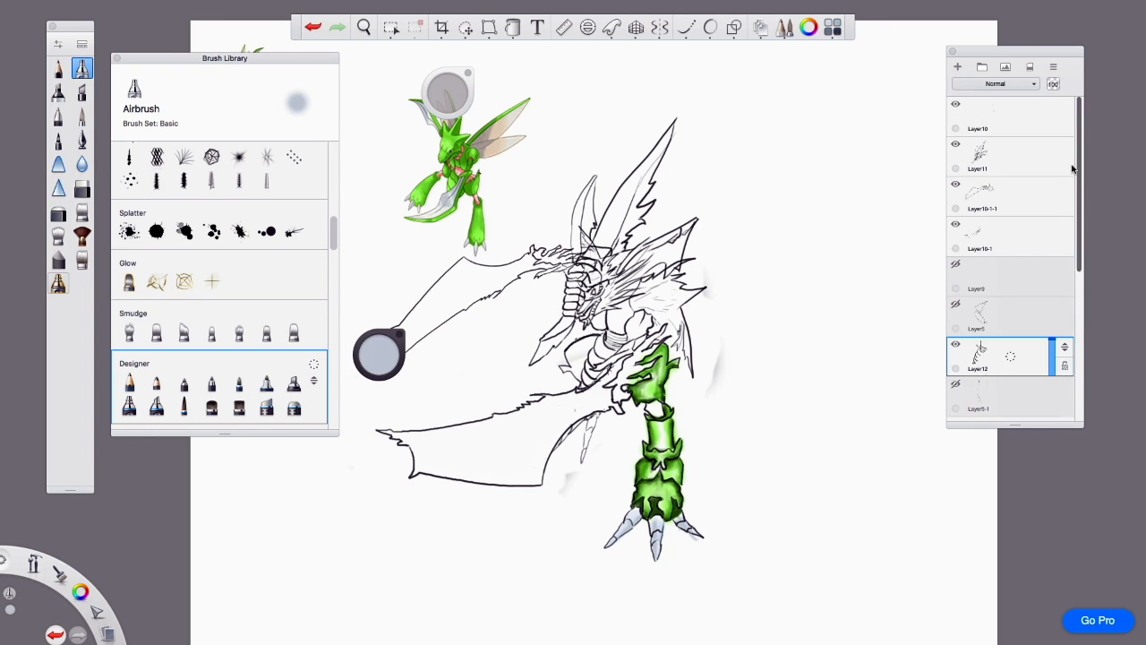
click(1048, 152)
click(1052, 188)
click(1055, 117)
mouse_move(1055, 117)
mouse_down()
mouse_move(1054, 135)
mouse_move(1054, 97)
mouse_up()
click(1023, 103)
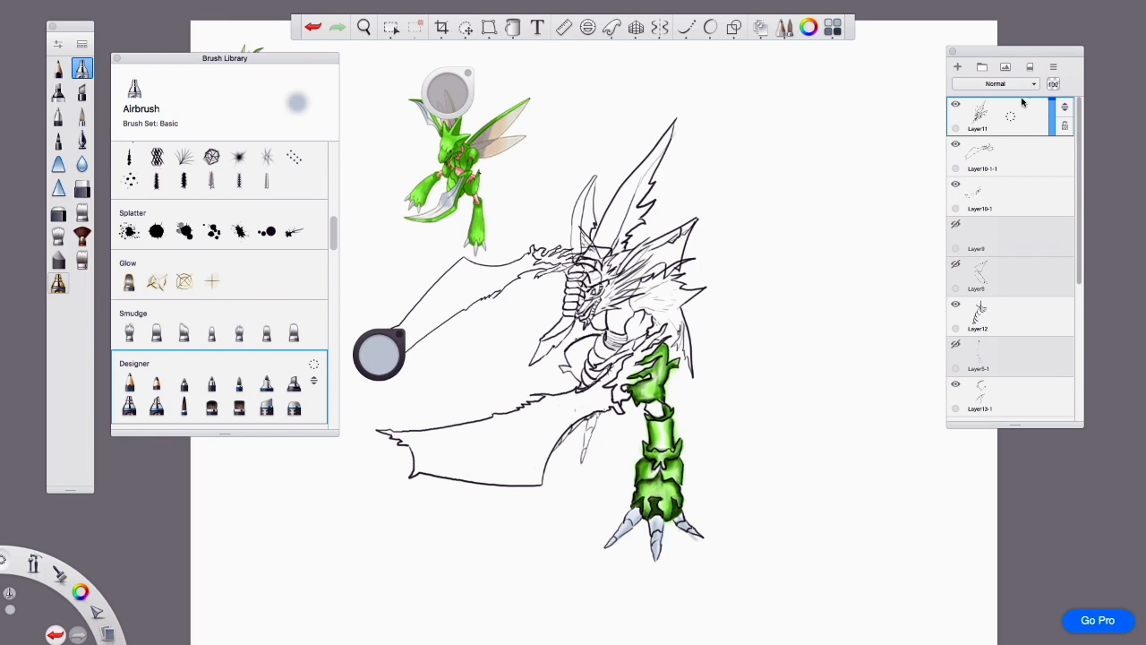
Paint the near knee joint on Layer16 with pink sampled from the reference and shade it with a deeper pink
scroll(1065, 215, down, 3)
click(1038, 298)
mouse_move(1038, 297)
mouse_down()
mouse_move(1039, 309)
mouse_move(1039, 297)
mouse_up()
click(997, 330)
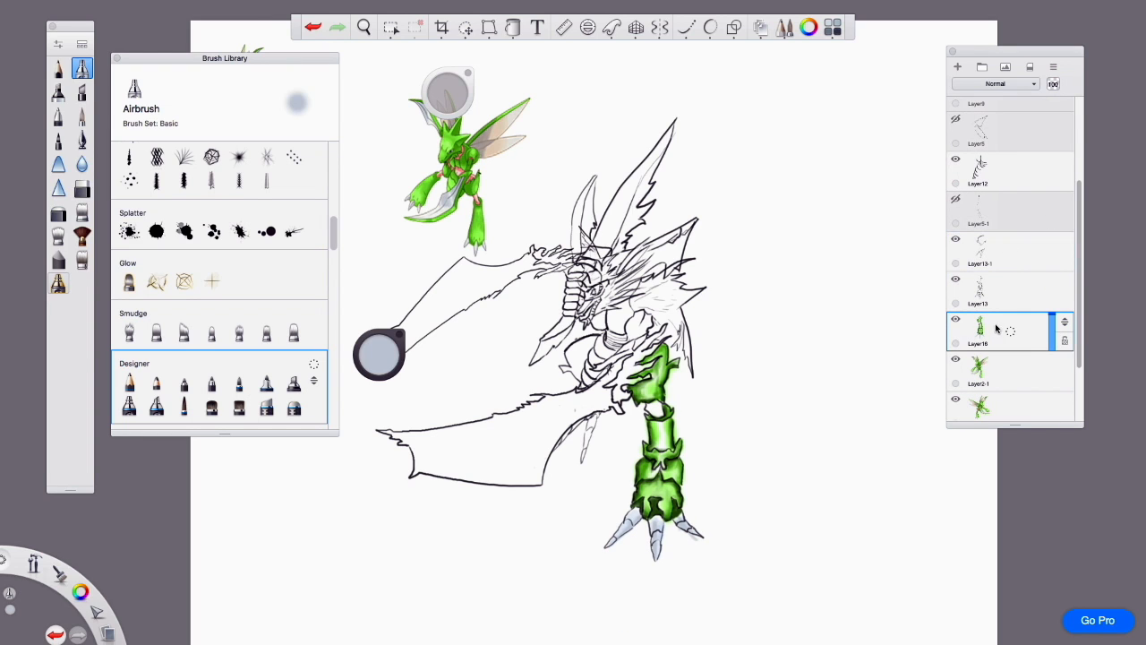
alt+click(480, 198)
key(space)
drag(657, 375, 788, 306)
drag(619, 450, 617, 442)
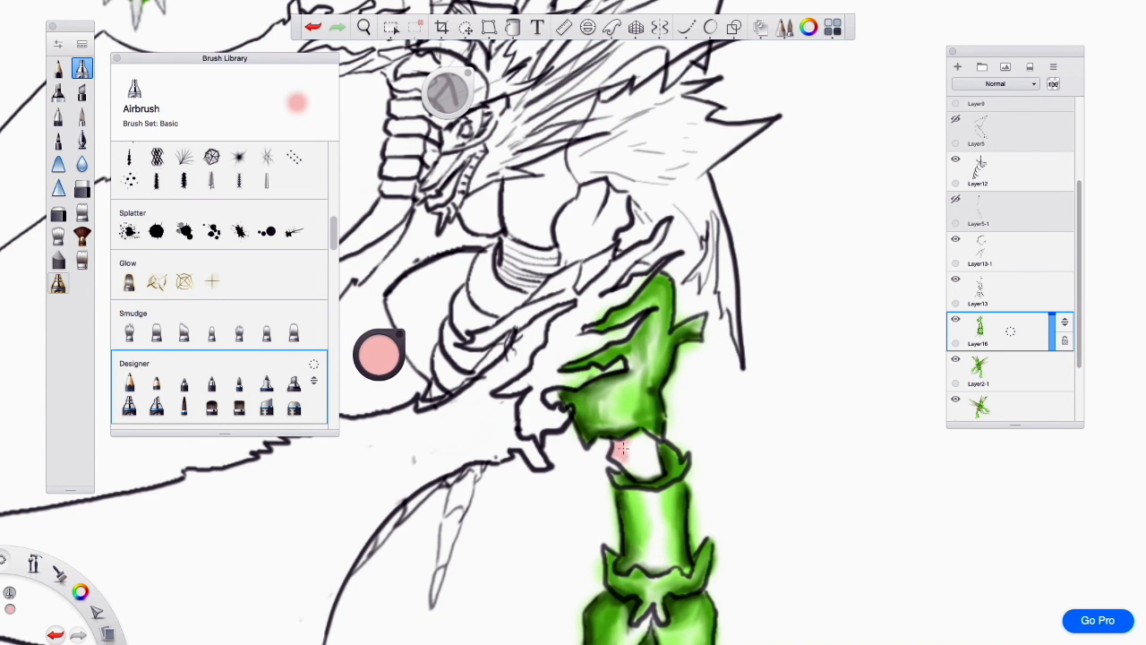
drag(379, 354, 379, 367)
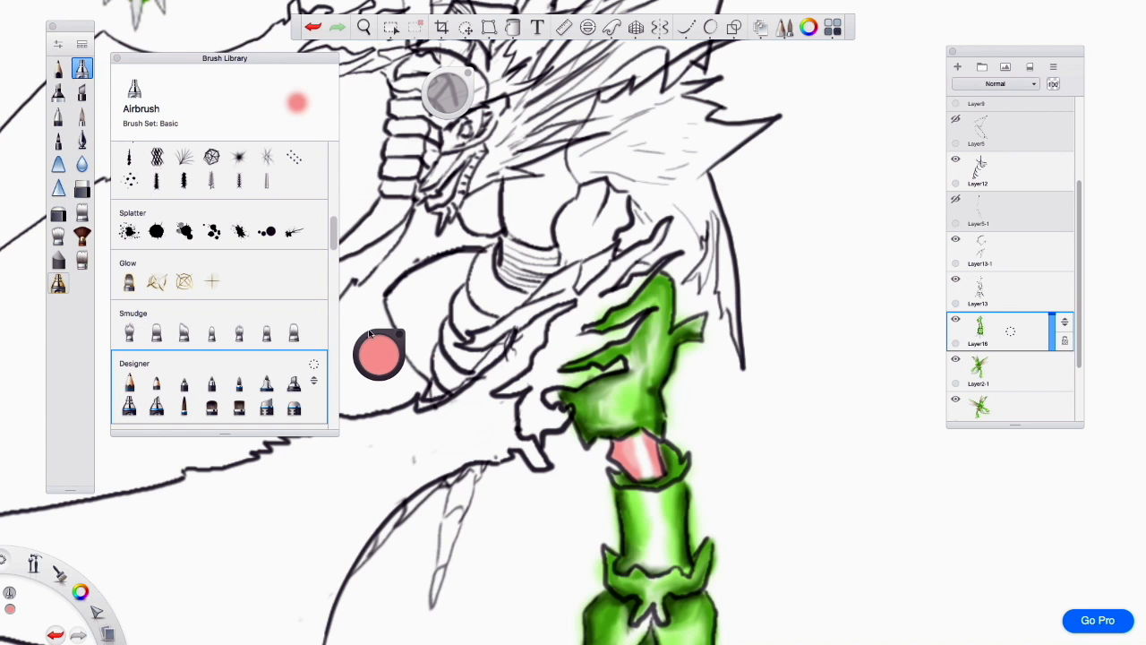
key(space)
drag(651, 477, 528, 473)
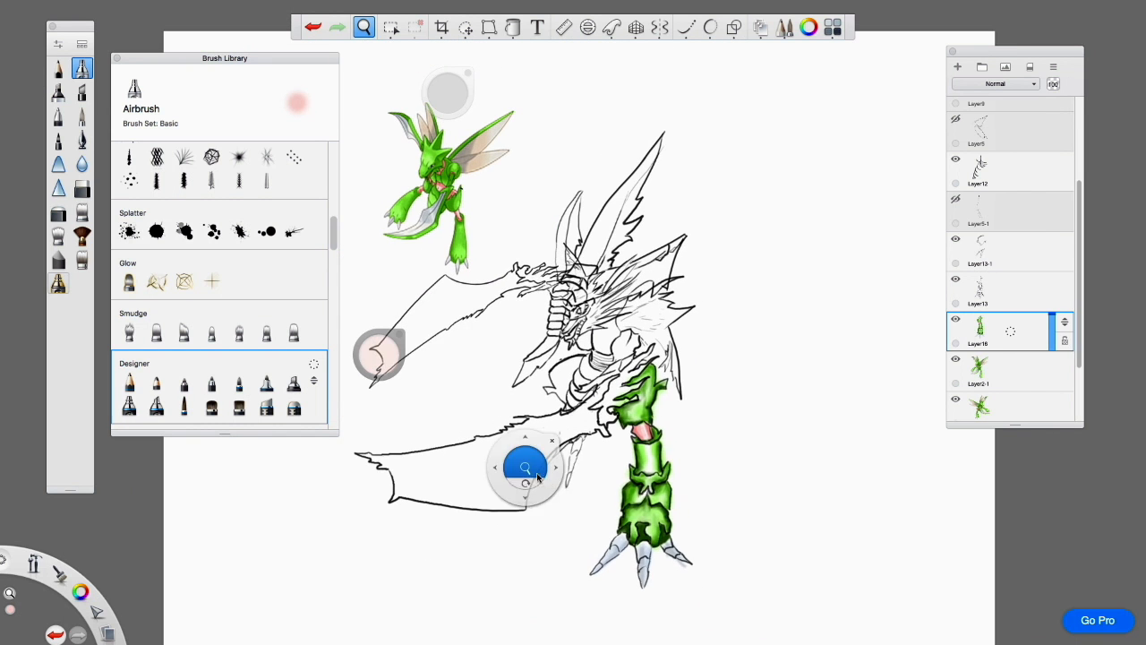
key(space)
drag(633, 417, 635, 532)
key(space)
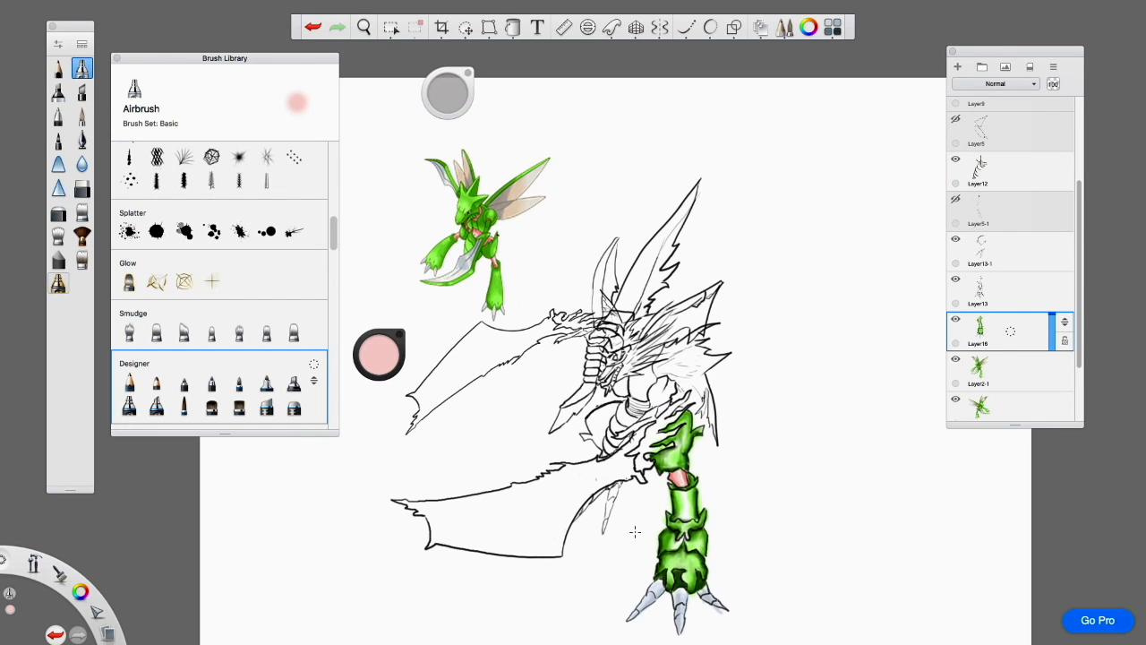
key(space)
drag(632, 366, 873, 365)
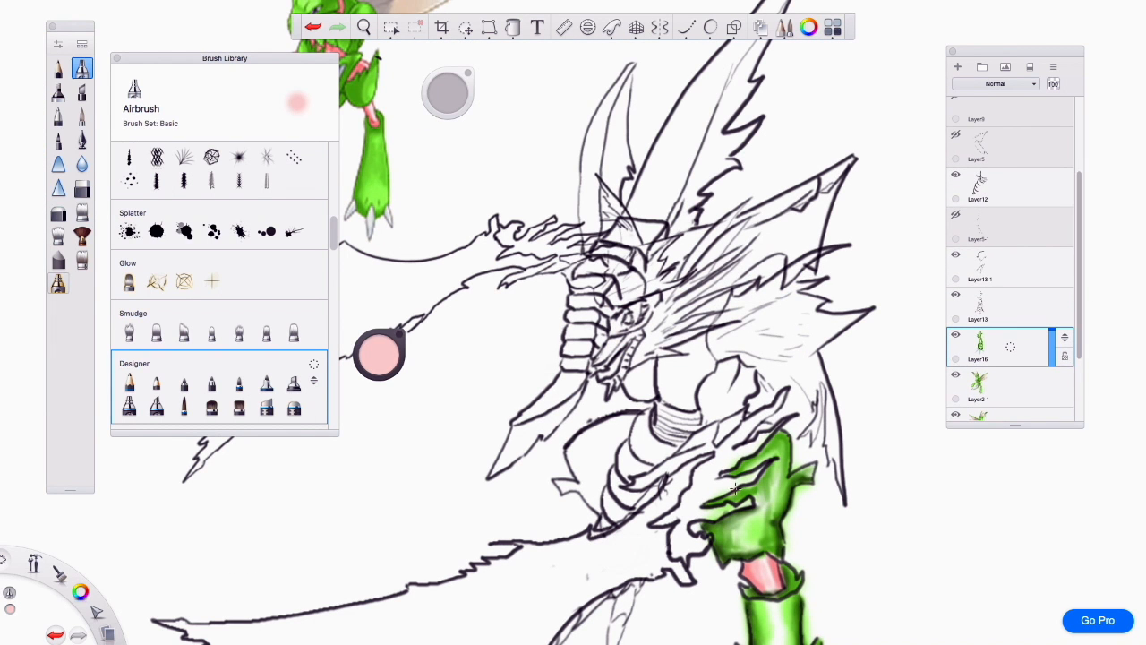
click(1021, 300)
click(1051, 261)
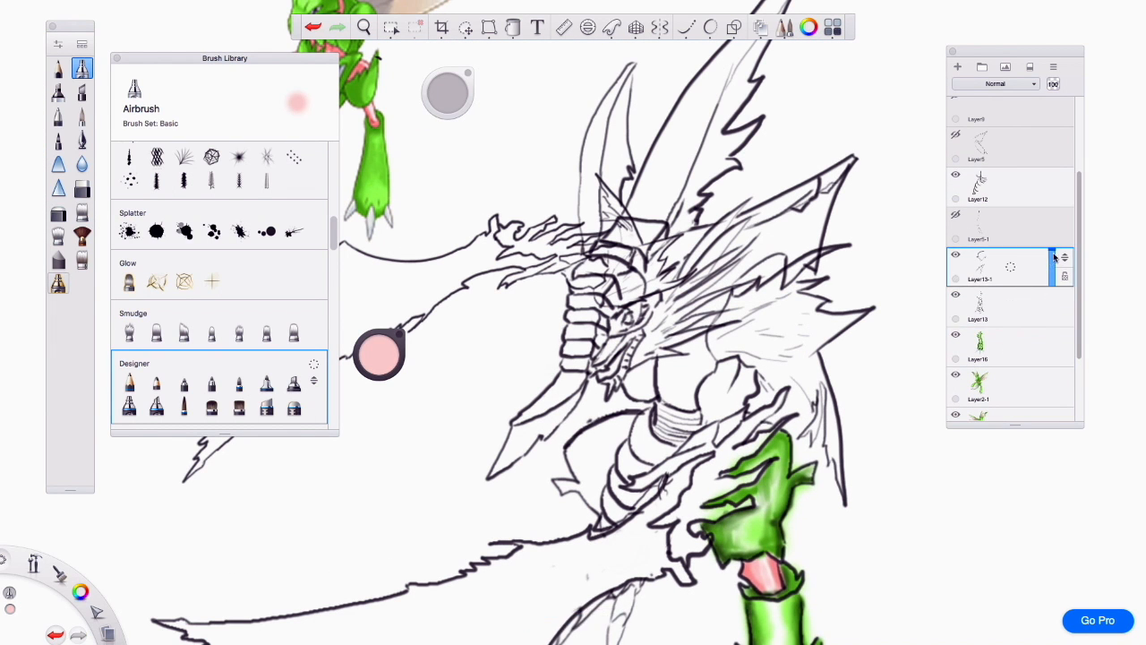
alt+click(763, 615)
mouse_move(580, 425)
mouse_down()
mouse_move(627, 424)
mouse_move(578, 455)
mouse_move(588, 472)
mouse_move(610, 459)
mouse_move(561, 487)
mouse_up()
key(space)
mouse_move(604, 448)
mouse_down()
mouse_move(609, 362)
mouse_move(591, 188)
mouse_move(579, 387)
mouse_up()
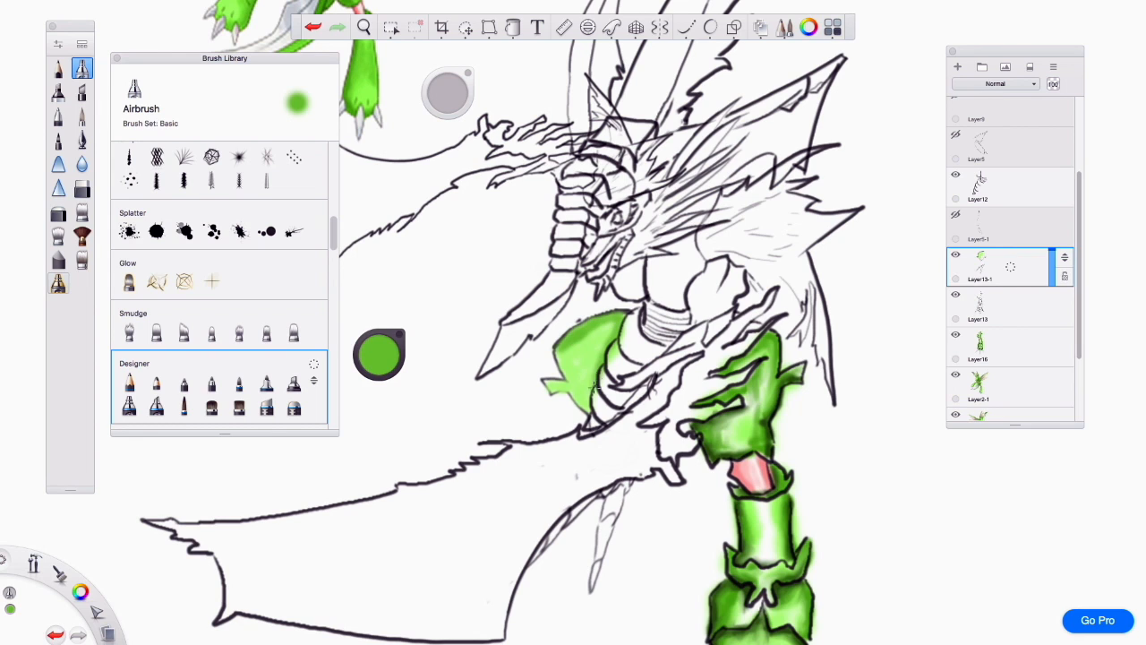
mouse_move(553, 389)
mouse_down()
mouse_move(578, 347)
mouse_move(558, 349)
mouse_move(621, 318)
mouse_move(591, 407)
mouse_up()
alt+click(708, 405)
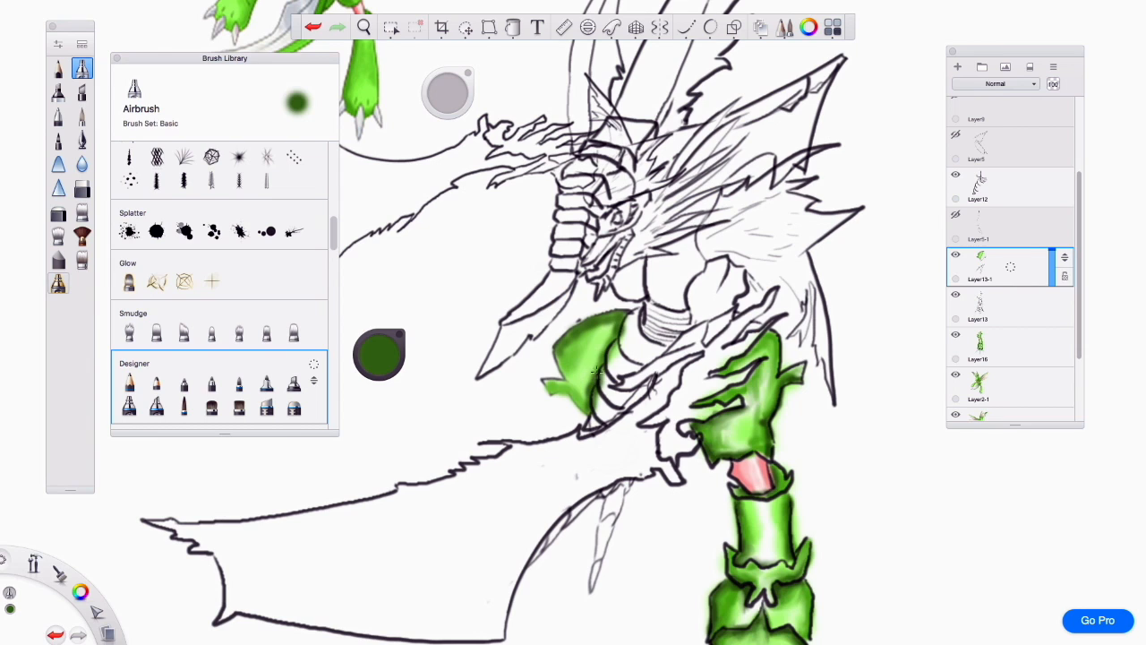
key(super+z)
key(super+z)
key(super+z)
key(super+z)
Add Layer17 beneath the Layer13-1 line art and airbrush the far thigh in light green sampled from the near thigh
drag(984, 258, 988, 230)
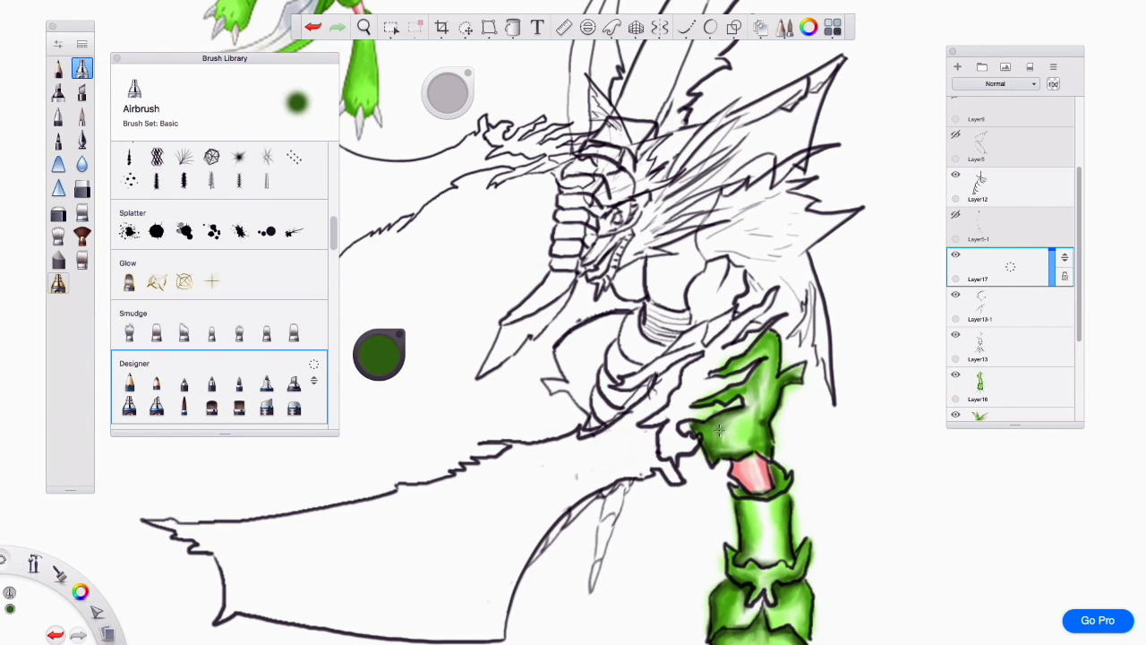
alt+click(752, 432)
drag(562, 366, 591, 325)
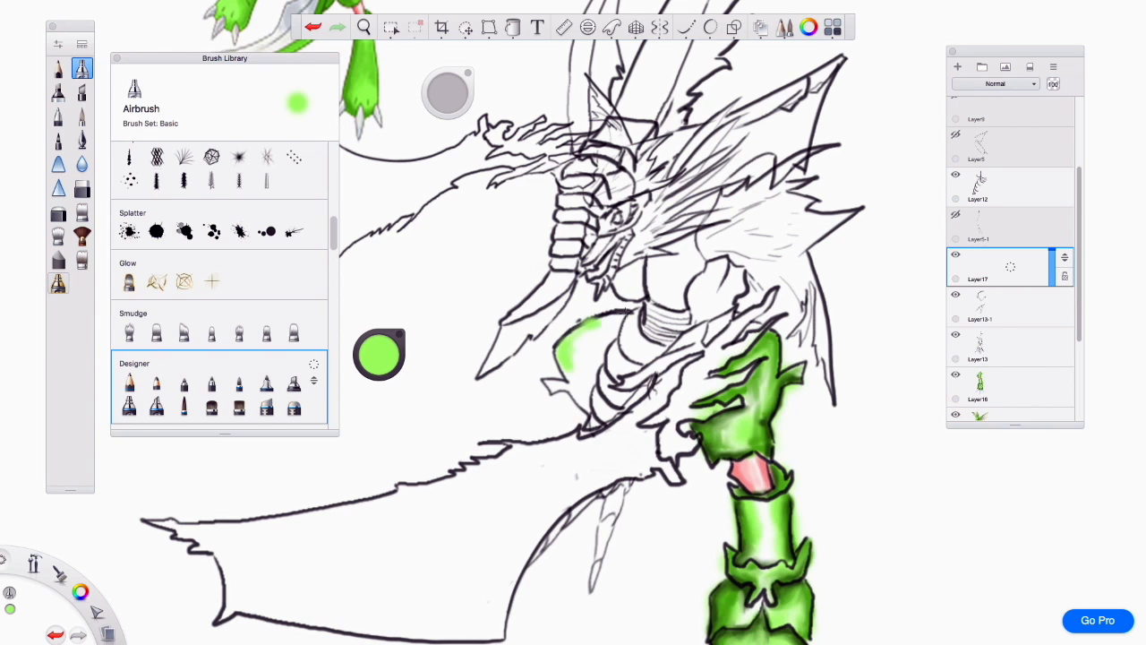
drag(1065, 257, 1065, 298)
drag(565, 354, 627, 318)
mouse_move(570, 378)
mouse_down()
mouse_move(604, 339)
mouse_move(589, 390)
mouse_move(562, 386)
mouse_up()
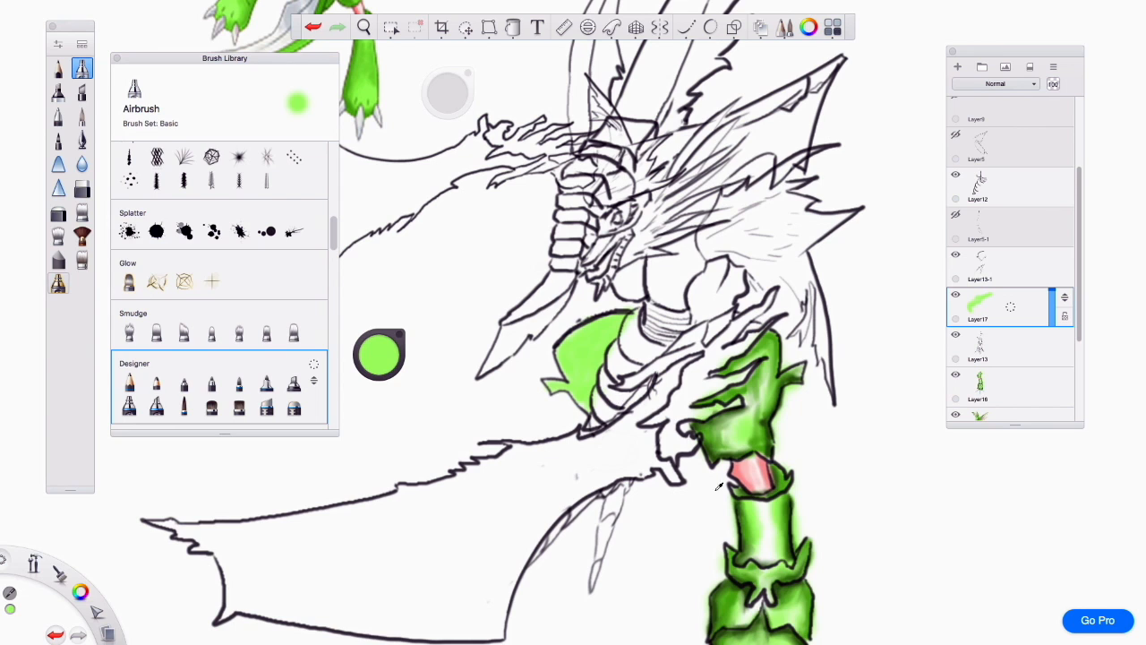
Shade the far thigh on Layer17 with darker greens sampled from the near leg and smudge them into the base
alt+click(772, 430)
mouse_move(566, 394)
mouse_down()
mouse_move(617, 319)
mouse_move(558, 344)
mouse_move(615, 329)
mouse_move(550, 385)
mouse_move(581, 401)
mouse_up()
alt+click(791, 508)
mouse_move(562, 348)
mouse_down()
mouse_move(611, 318)
mouse_move(552, 388)
mouse_move(595, 383)
mouse_up()
key(s)
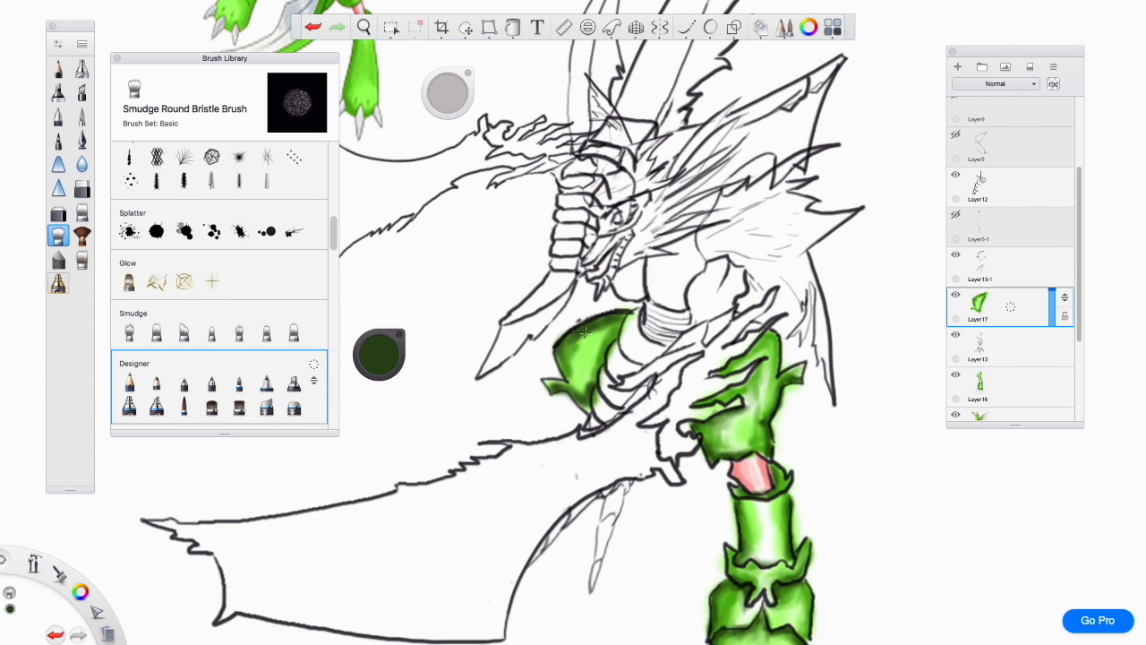
key(ctrl+z)
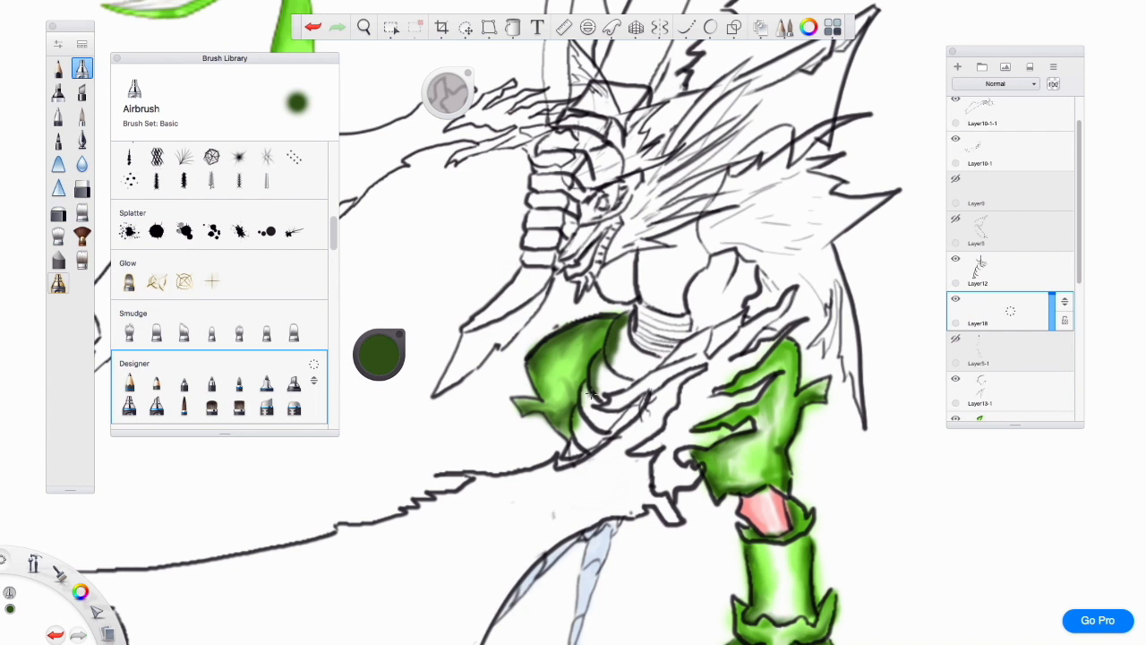
Airbrush the abdomen segments green on Layer18 and fill the waist band with pink sampled from the knee joint
drag(377, 345, 377, 318)
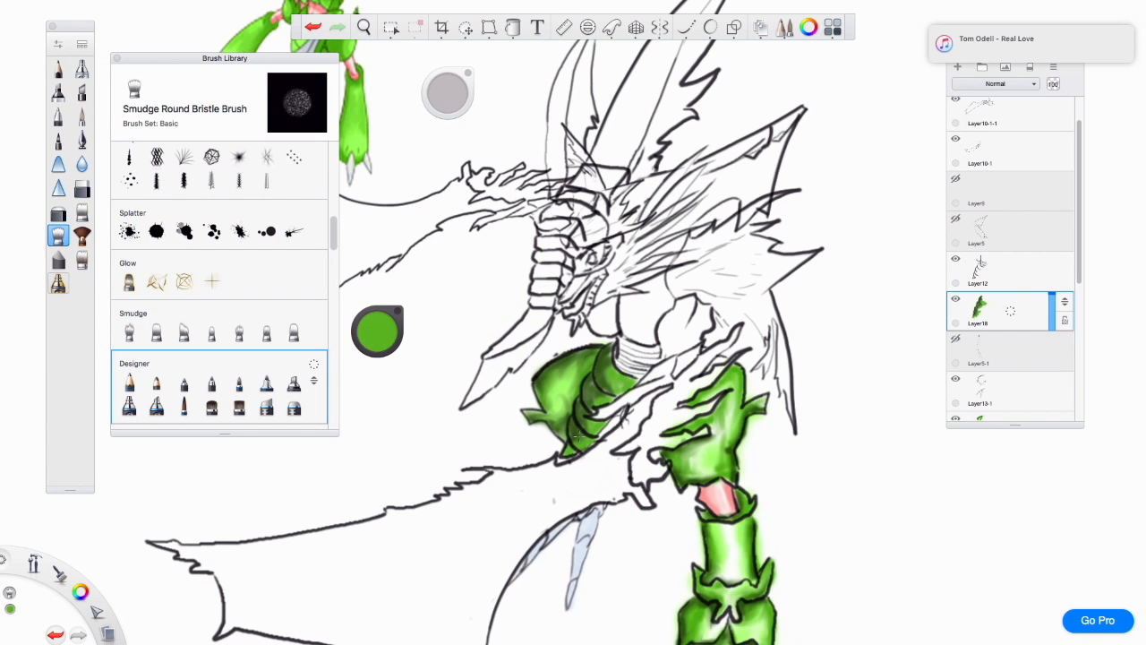
key(a)
alt+click(730, 492)
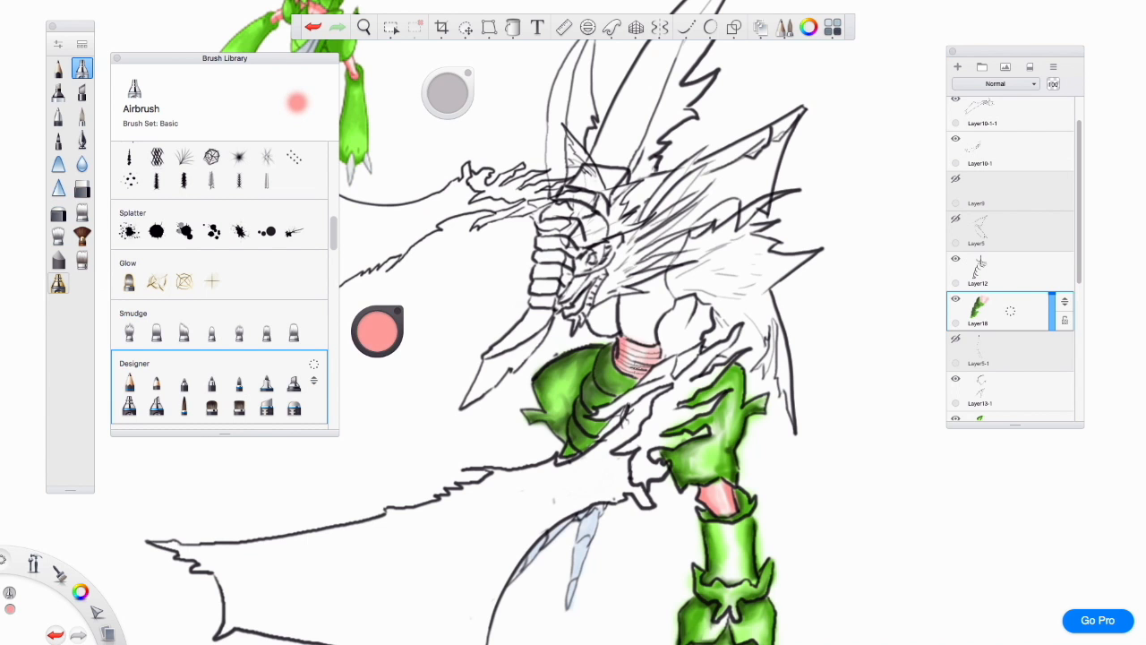
scroll(730, 489, up, 5)
drag(750, 403, 781, 410)
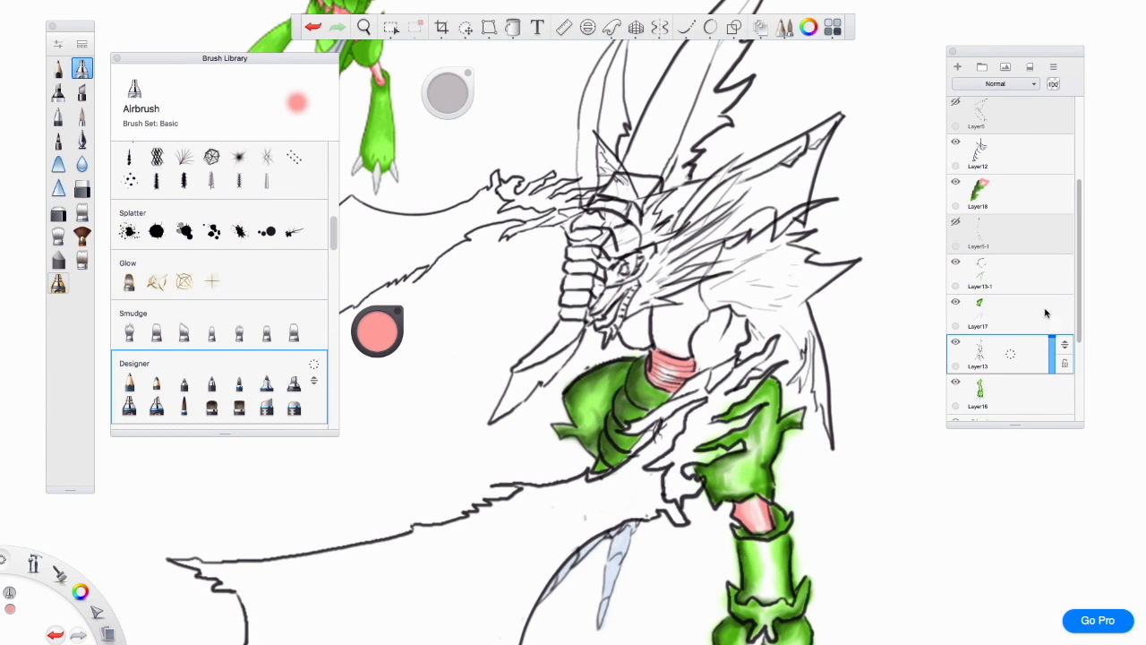
Ink curved ridge lines in black across the two head horns on Layer11 with the pencil
click(129, 383)
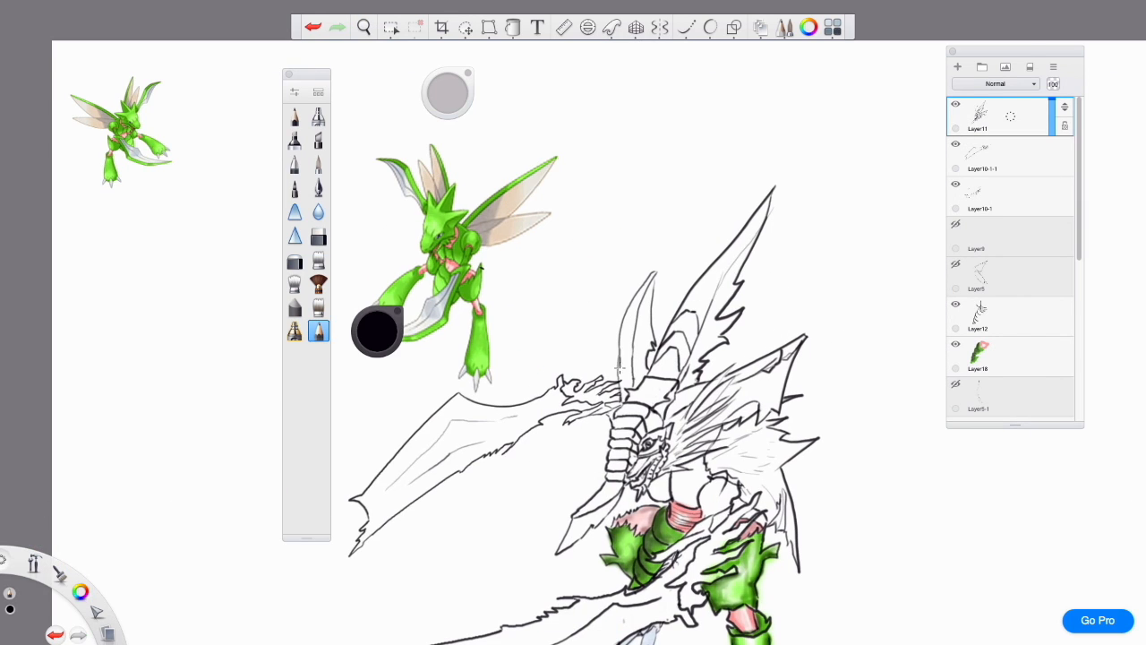
scroll(712, 304, up, 5)
drag(661, 419, 680, 435)
drag(796, 361, 803, 385)
drag(530, 345, 553, 340)
drag(532, 299, 564, 290)
drag(538, 267, 568, 254)
drag(541, 248, 569, 238)
drag(550, 234, 572, 223)
scroll(656, 326, down, 5)
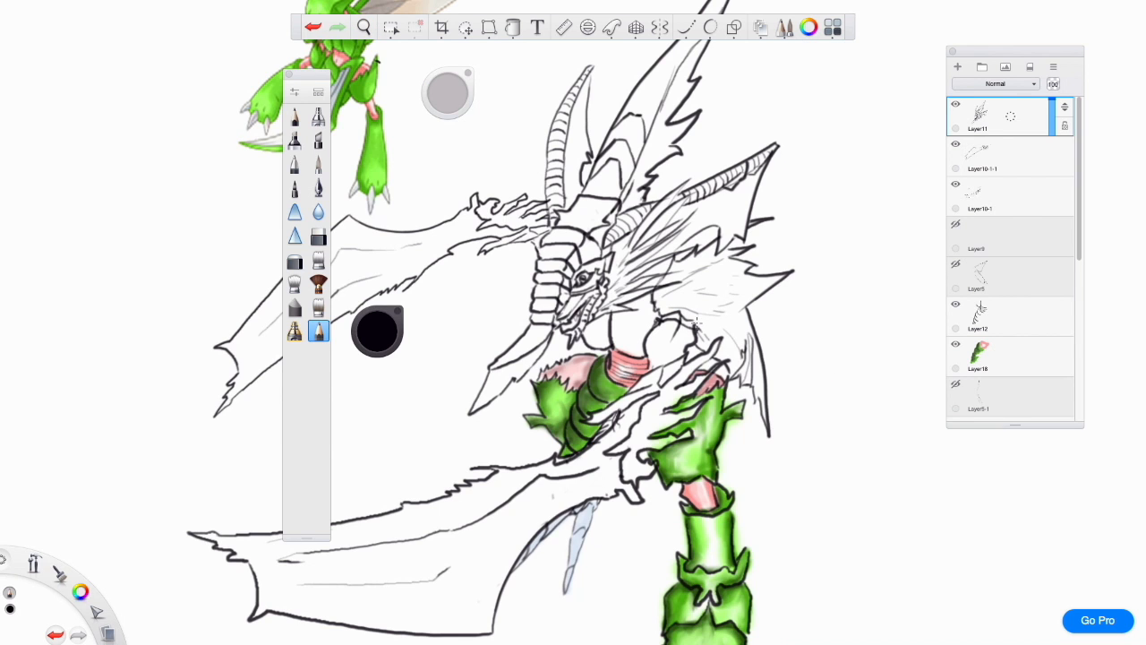
Airbrush the chest plates in light green on Layer18, leaving pale highlights in their centres
click(319, 116)
scroll(627, 358, up, 5)
scroll(1010, 286, down, 5)
click(1011, 202)
drag(637, 291, 658, 359)
drag(701, 259, 690, 358)
drag(618, 294, 584, 341)
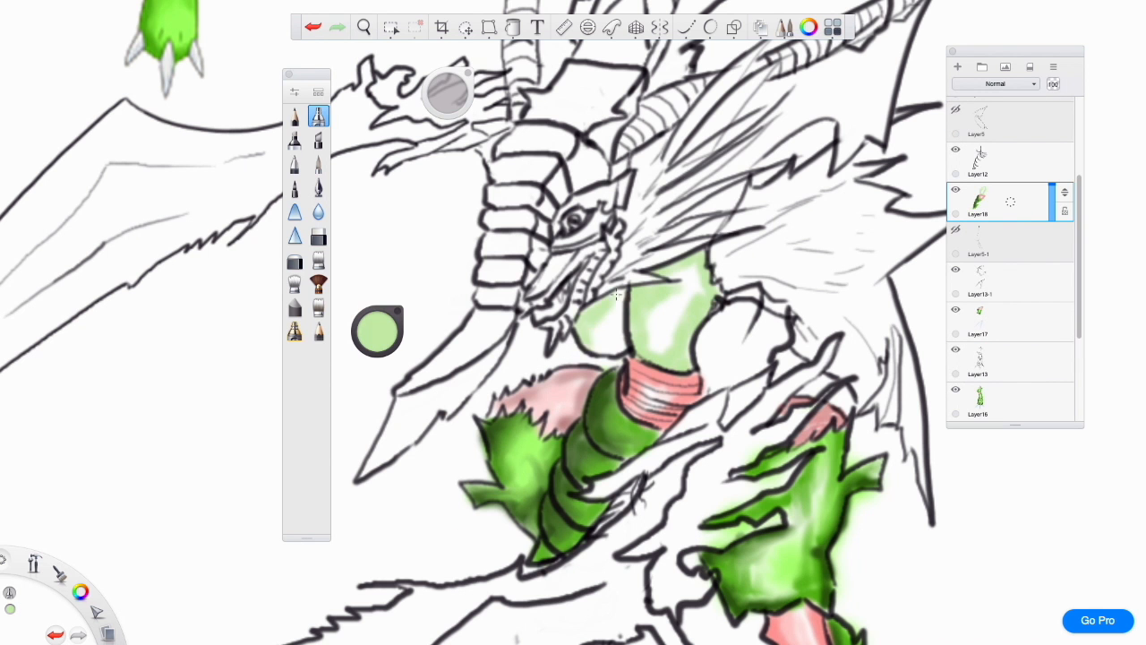
Airbrush darker green around the chest plates' edges and smudge it towards the pale highlights
drag(703, 259, 691, 365)
drag(582, 313, 620, 353)
mouse_move(689, 358)
mouse_down()
mouse_move(707, 269)
mouse_move(646, 291)
mouse_move(688, 356)
mouse_up()
click(295, 284)
click(318, 116)
click(294, 283)
drag(618, 295, 587, 336)
Shade the waist band on Layer18 with dark red and smudge it into the pink
key(space)
drag(663, 296, 662, 275)
click(377, 331)
click(319, 116)
drag(574, 363, 649, 421)
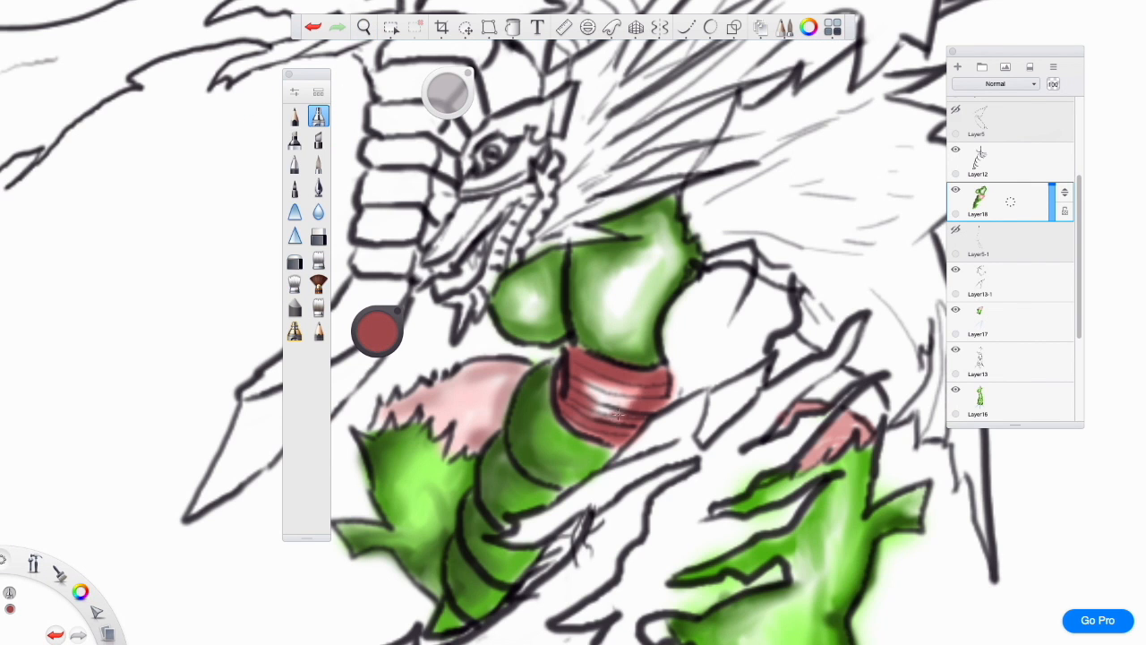
click(295, 284)
drag(582, 385, 636, 407)
Airbrush dark red shadows along the edges of both thighs' jagged pink upper areas on Layer17
click(319, 116)
click(1010, 322)
drag(793, 412, 856, 434)
drag(385, 413, 524, 363)
drag(450, 413, 485, 455)
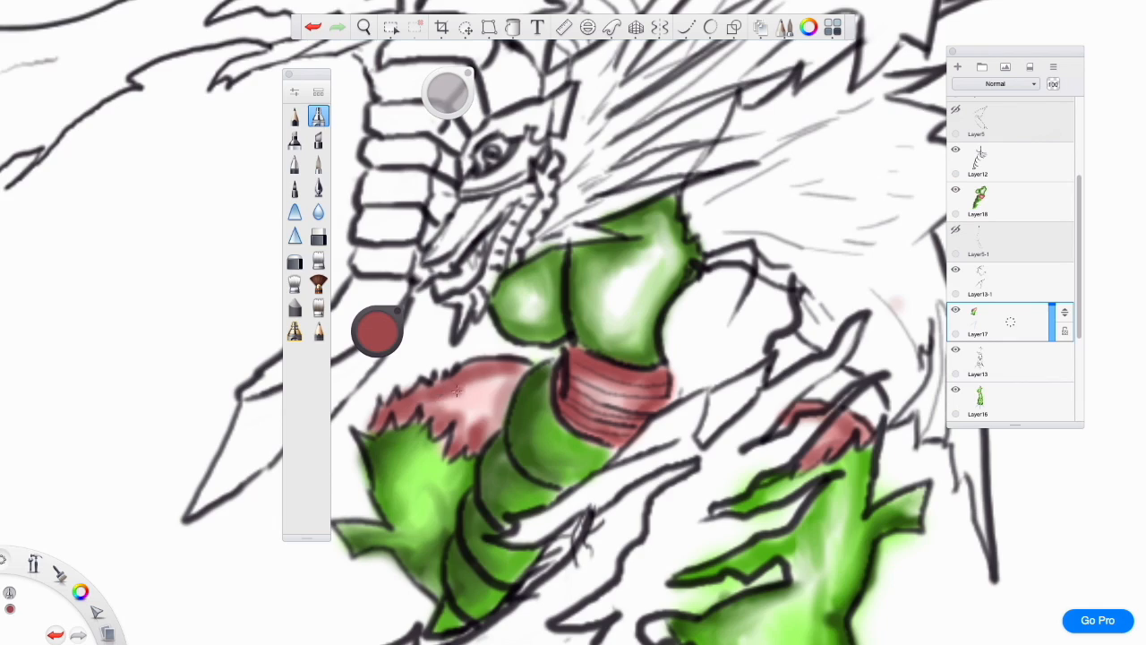
Airbrush the near upper arm and jagged forearm armour in muted green on the new Layer19
key(space)
drag(1024, 216, 1024, 184)
click(163, 85)
mouse_move(734, 307)
mouse_down()
mouse_move(700, 298)
mouse_move(686, 358)
mouse_move(708, 430)
mouse_move(665, 493)
mouse_move(631, 430)
mouse_up()
mouse_move(690, 327)
mouse_down()
mouse_move(730, 385)
mouse_move(652, 452)
mouse_move(629, 415)
mouse_up()
drag(222, 296, 235, 319)
mouse_move(697, 383)
mouse_down()
mouse_move(708, 346)
mouse_move(677, 381)
mouse_up()
scroll(694, 283, up, 4)
drag(754, 330, 727, 385)
drag(732, 394, 709, 423)
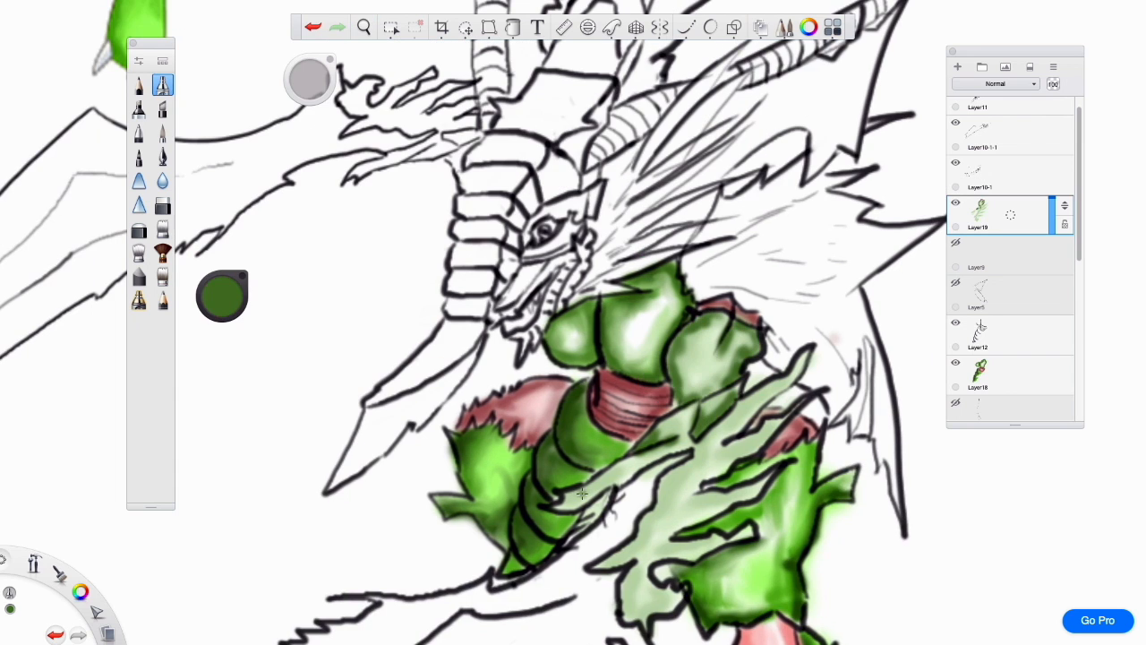
Smudge the green tones over the near upper arm and along the forearm's jagged spikes
click(139, 252)
drag(712, 322, 682, 390)
drag(742, 333, 721, 390)
mouse_move(733, 381)
mouse_down()
mouse_move(706, 421)
mouse_move(598, 478)
mouse_up()
drag(740, 404, 704, 450)
drag(792, 371, 717, 437)
mouse_move(772, 426)
mouse_down()
mouse_move(708, 460)
mouse_move(661, 519)
mouse_up()
drag(627, 557, 665, 539)
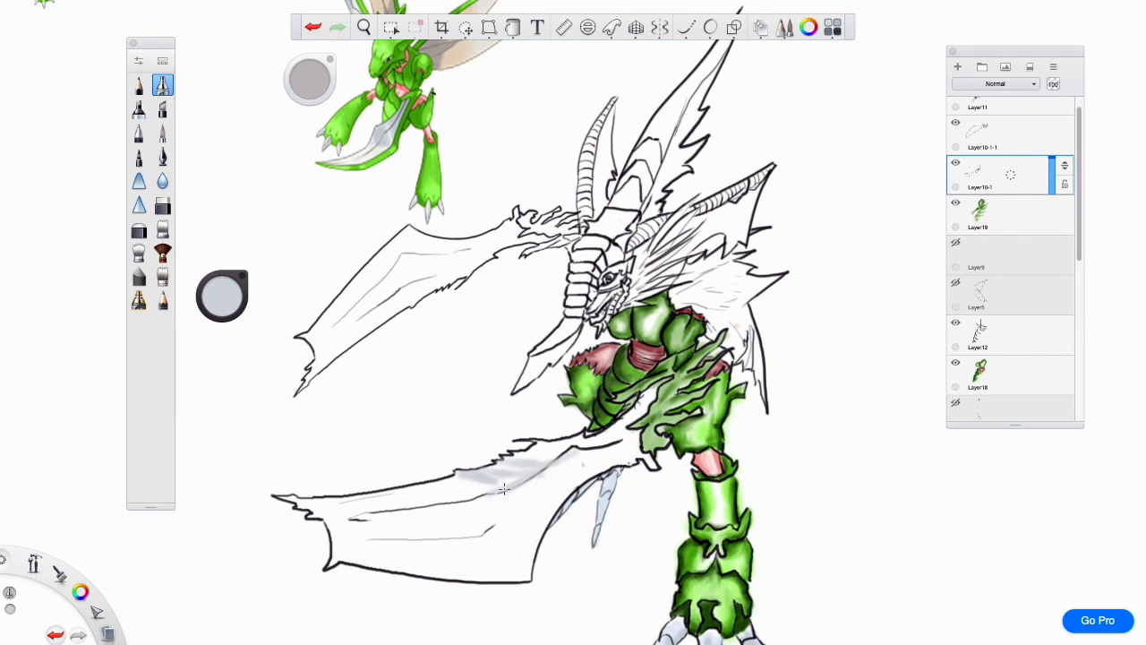
Airbrush the near scythe blade in pale grey on Layer19, shade it with darker blue-grey and smudge the tones
drag(505, 489, 529, 556)
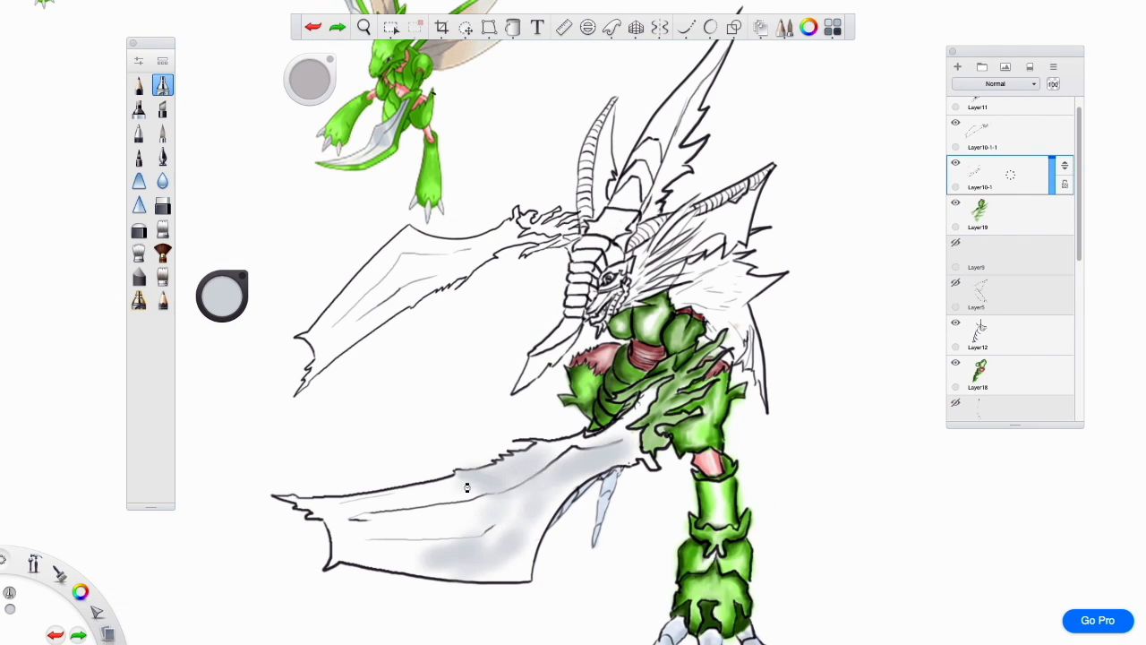
click(1011, 215)
drag(618, 439, 430, 501)
drag(222, 296, 295, 389)
drag(565, 466, 478, 519)
drag(600, 461, 448, 515)
click(163, 229)
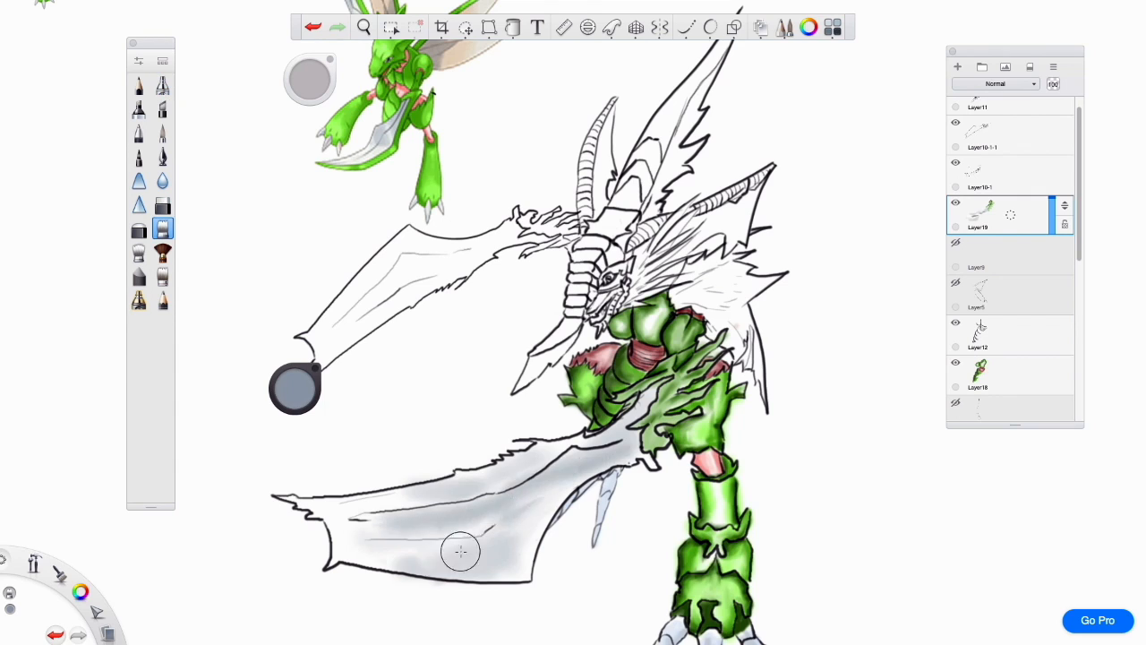
scroll(573, 358, down, 5)
scroll(574, 359, up, 5)
click(163, 85)
drag(295, 389, 295, 341)
click(1010, 144)
mouse_move(537, 367)
mouse_down()
mouse_move(594, 307)
mouse_move(537, 377)
mouse_up()
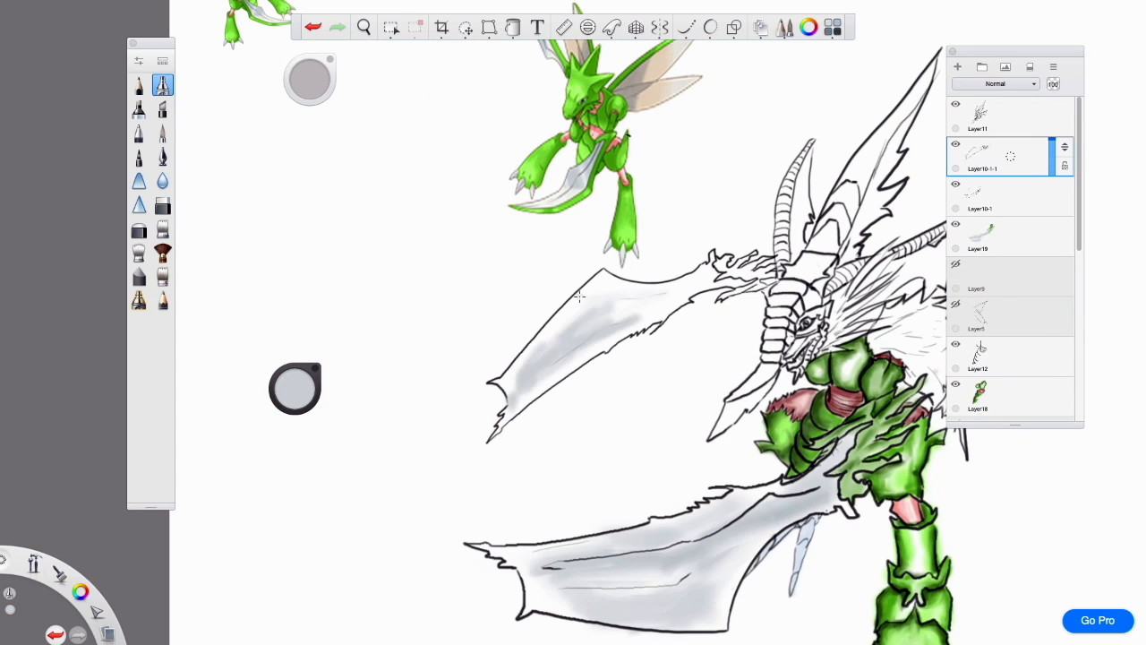
Scale the duplicated near arm and blade on Layer19-1 to about 70% and place it over the far arm
click(1010, 195)
mouse_move(574, 447)
mouse_down()
mouse_move(404, 546)
mouse_move(714, 466)
mouse_up()
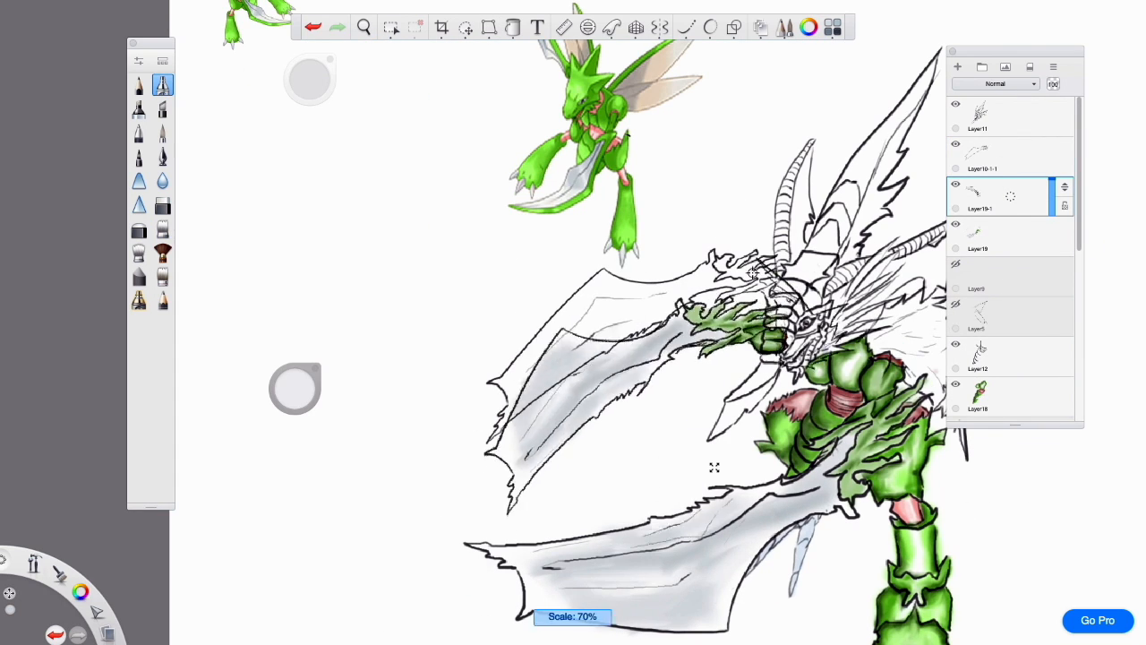
click(489, 27)
mouse_move(502, 430)
mouse_down()
mouse_move(466, 403)
mouse_move(486, 360)
mouse_move(583, 397)
mouse_up()
click(616, 54)
Reposition the duplicated far arm on Layer19-1 to meet the body and hide the old outline layer Layer10-1-1
scroll(573, 358, down, 5)
click(1010, 116)
click(163, 206)
click(1010, 195)
click(489, 27)
drag(680, 394, 627, 350)
click(956, 144)
click(617, 51)
scroll(886, 421, up, 3)
scroll(1012, 268, down, 3)
Transform the near leg on Layer16 so that its thigh fits beneath the forearm armour
click(995, 348)
click(489, 27)
drag(743, 486, 762, 448)
click(617, 51)
scroll(778, 483, up, 3)
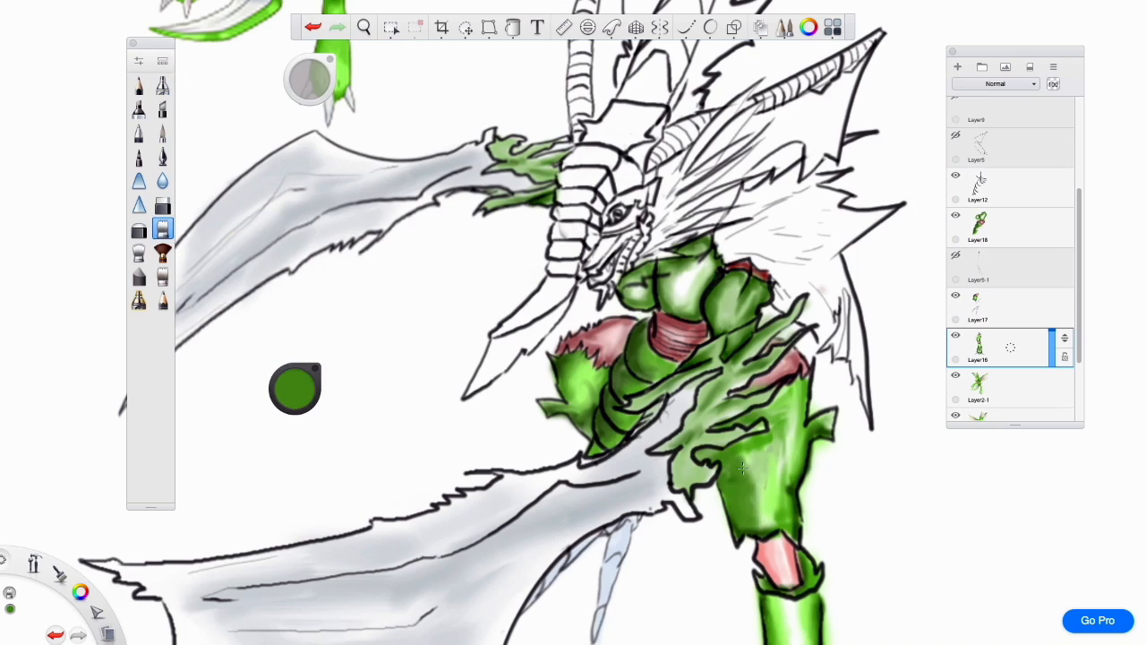
Ink the reshaped near thigh's outline in black with the pencil
scroll(741, 459, up, 3)
scroll(573, 358, down, 5)
scroll(573, 359, up, 4)
click(162, 300)
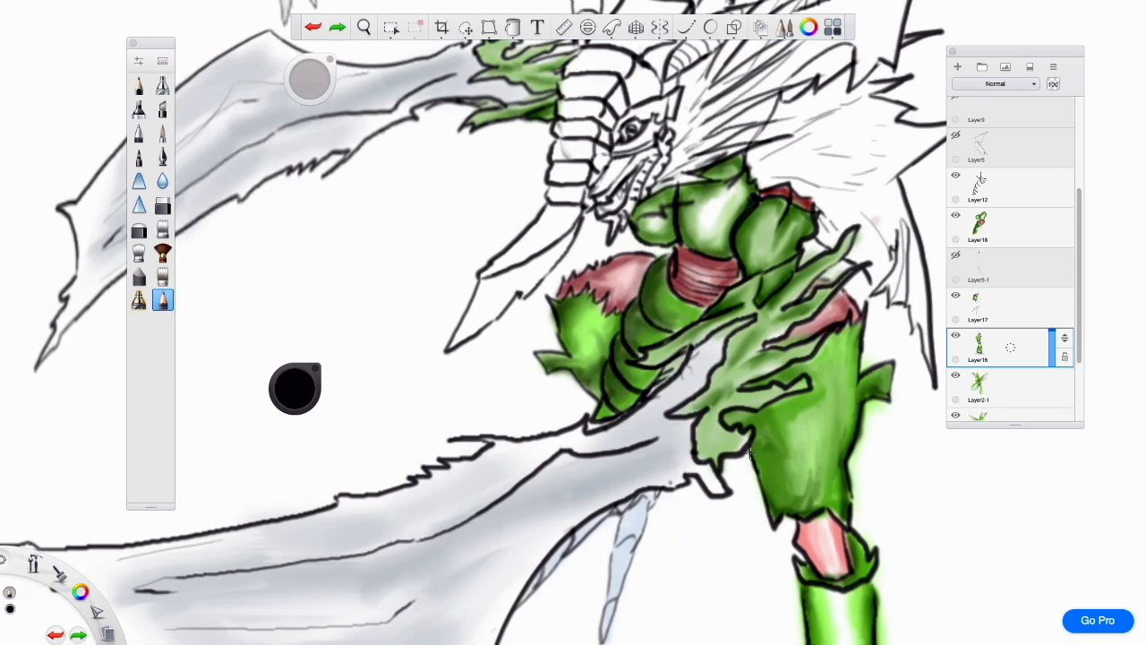
click(1011, 224)
scroll(672, 287, up, 3)
Add Layer20 beneath Layer11 and airbrush the long head crest and snout plates in bright green, leaving white highlights
click(364, 27)
mouse_move(537, 358)
mouse_down()
mouse_move(545, 400)
mouse_move(519, 459)
mouse_up()
scroll(545, 400, down, 3)
click(162, 85)
click(295, 387)
click(958, 66)
drag(510, 497, 681, 197)
drag(609, 358, 627, 233)
scroll(627, 269, up, 3)
scroll(636, 443, up, 3)
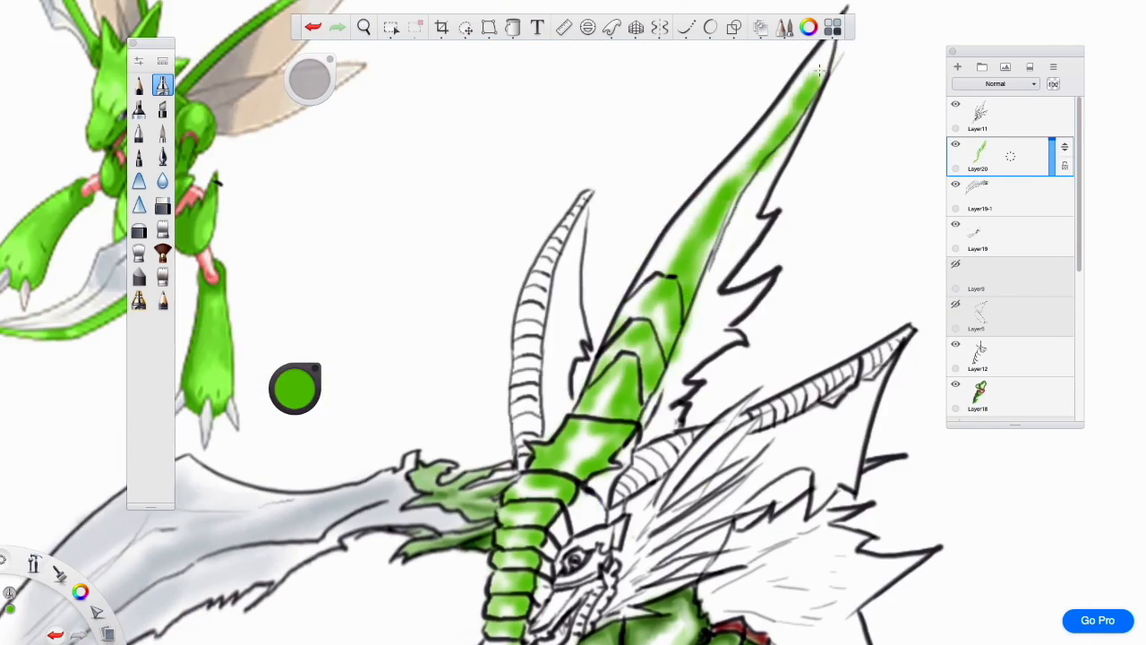
Build up green shading across the crest segments and snout plates on Layer20 and smudge it into the highlights
drag(605, 402, 667, 399)
drag(611, 359, 676, 360)
drag(616, 288, 695, 288)
mouse_move(627, 240)
mouse_down()
mouse_move(720, 246)
mouse_move(610, 358)
mouse_up()
drag(590, 337, 681, 360)
drag(677, 241, 781, 259)
click(139, 252)
scroll(702, 252, up, 1)
drag(556, 400, 625, 403)
drag(537, 528, 598, 548)
scroll(645, 358, up, 2)
Airbrush dark green shadows along the edges of the head plates and up the long crest
click(162, 85)
click(295, 386)
drag(630, 309, 593, 466)
drag(636, 314, 723, 205)
scroll(723, 205, down, 4)
Airbrush darker green shadows down the long head crest and its plates, then return to a brighter green
drag(295, 389, 307, 438)
drag(602, 307, 569, 341)
drag(539, 391, 521, 455)
drag(295, 389, 296, 349)
scroll(573, 358, up, 4)
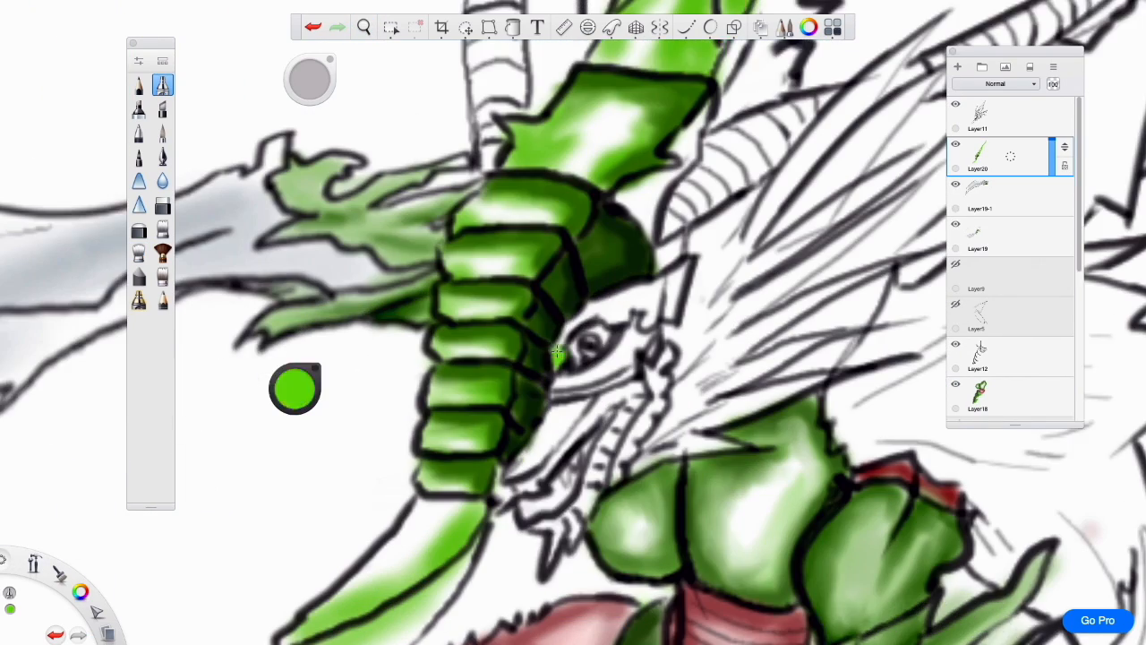
Airbrush the face around the eye and the back of the jaw bright green, with darker green in the shaded parts
scroll(574, 359, down, 1)
drag(598, 285, 564, 352)
scroll(701, 313, up, 2)
mouse_move(660, 330)
mouse_down()
mouse_move(615, 442)
mouse_move(450, 430)
mouse_up()
drag(294, 389, 307, 438)
drag(520, 389, 665, 305)
scroll(621, 538, down, 4)
scroll(574, 376, up, 4)
drag(566, 470, 549, 461)
Colour the upper beak bright yellow and the lips and lower jaw a darker olive-brown
drag(294, 388, 296, 349)
drag(694, 314, 596, 421)
drag(295, 389, 297, 409)
drag(681, 367, 566, 475)
drag(295, 389, 296, 403)
drag(779, 295, 582, 475)
drag(819, 277, 707, 524)
Fill the inside of the open mouth with red
scroll(653, 408, down, 2)
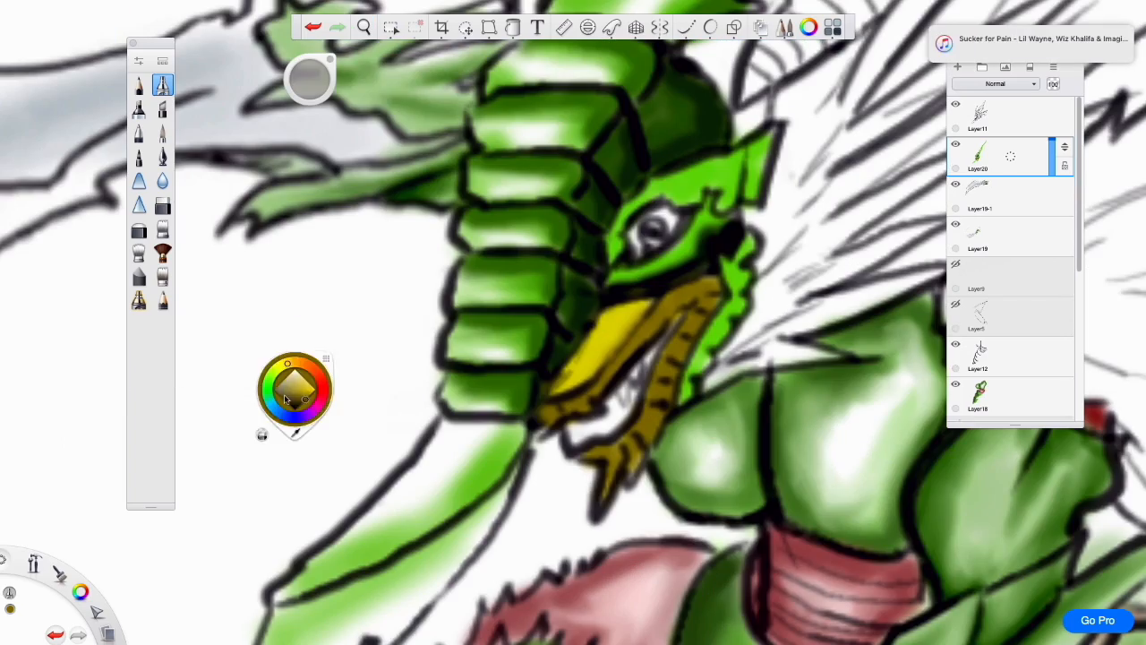
click(294, 389)
scroll(573, 359, up, 3)
drag(560, 475, 667, 425)
drag(708, 345, 627, 470)
Draw white teeth over the red mouth with the pencil
scroll(385, 469, down, 5)
scroll(573, 359, up, 5)
click(163, 300)
drag(598, 332, 587, 369)
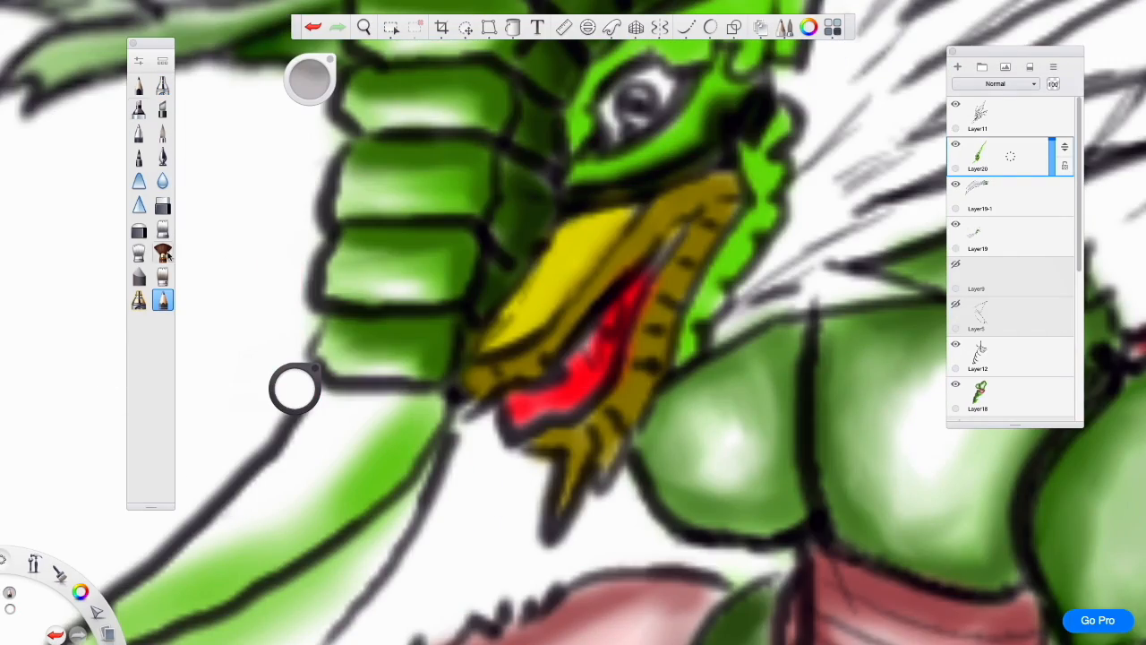
scroll(550, 415, up, 3)
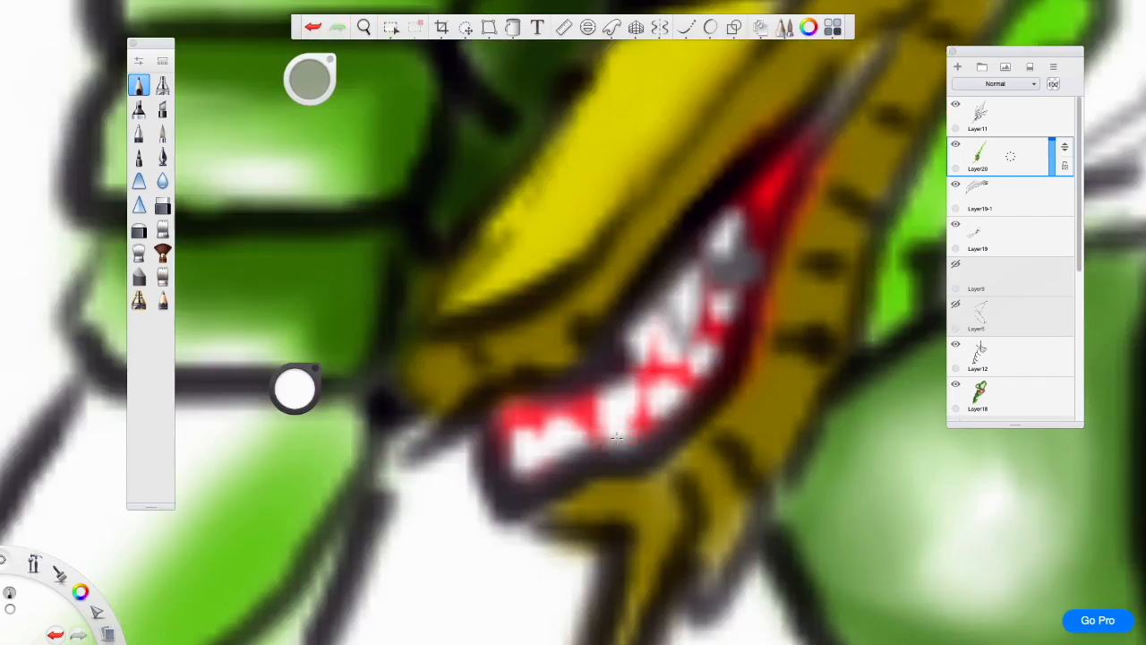
scroll(573, 403, down, 5)
Airbrush olive yellow at the base of the spiky mane behind the face and smudge it outward along the spikes
click(139, 110)
scroll(538, 385, down, 4)
scroll(573, 412, up, 3)
click(163, 85)
drag(455, 325, 421, 425)
click(139, 252)
drag(478, 379, 642, 160)
drag(517, 251, 475, 368)
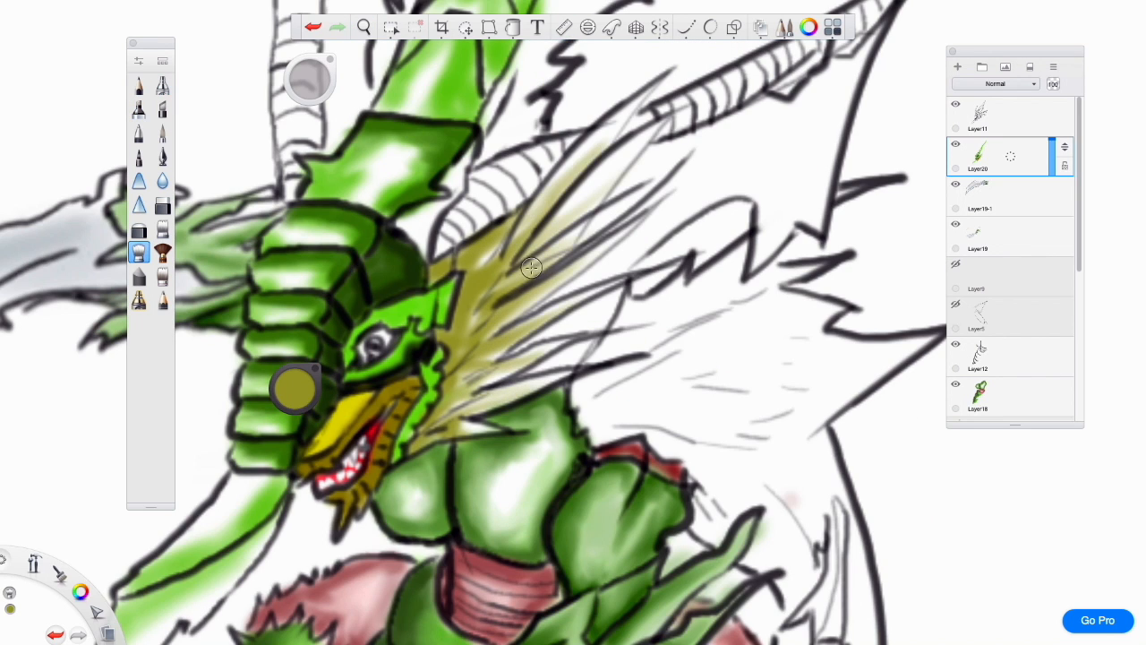
Deepen the mane's roots with a darker olive and smudge the shading out toward the spike tips
mouse_move(475, 251)
mouse_down()
mouse_move(465, 431)
mouse_move(453, 260)
mouse_up()
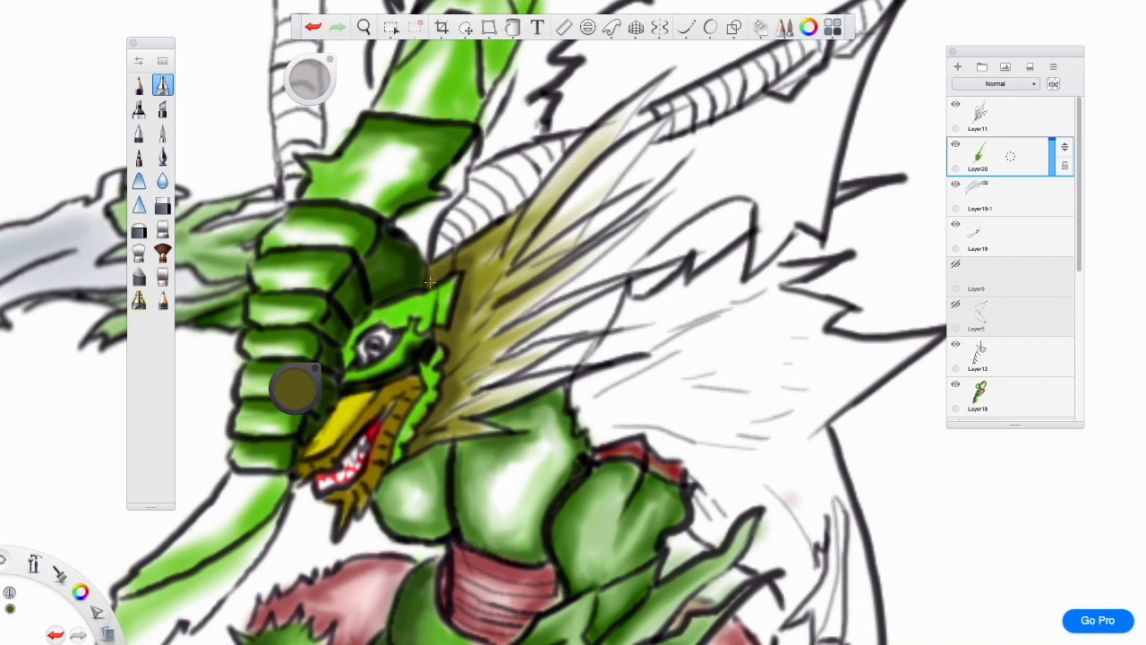
drag(501, 228, 470, 421)
drag(618, 117, 516, 261)
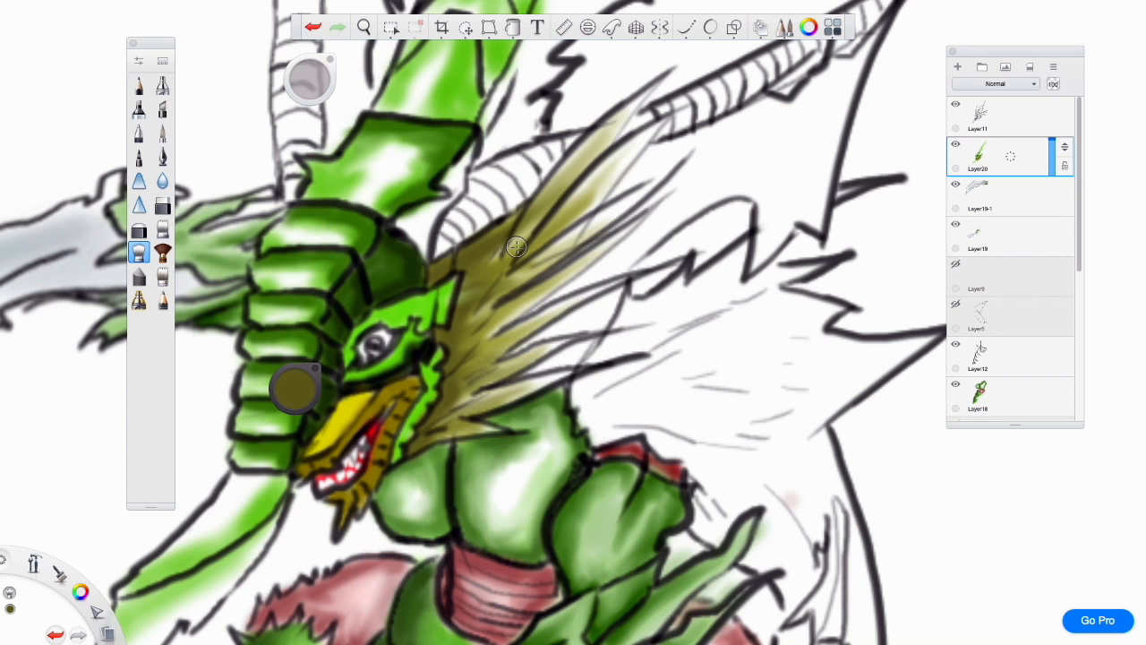
drag(507, 316, 627, 144)
drag(537, 268, 632, 89)
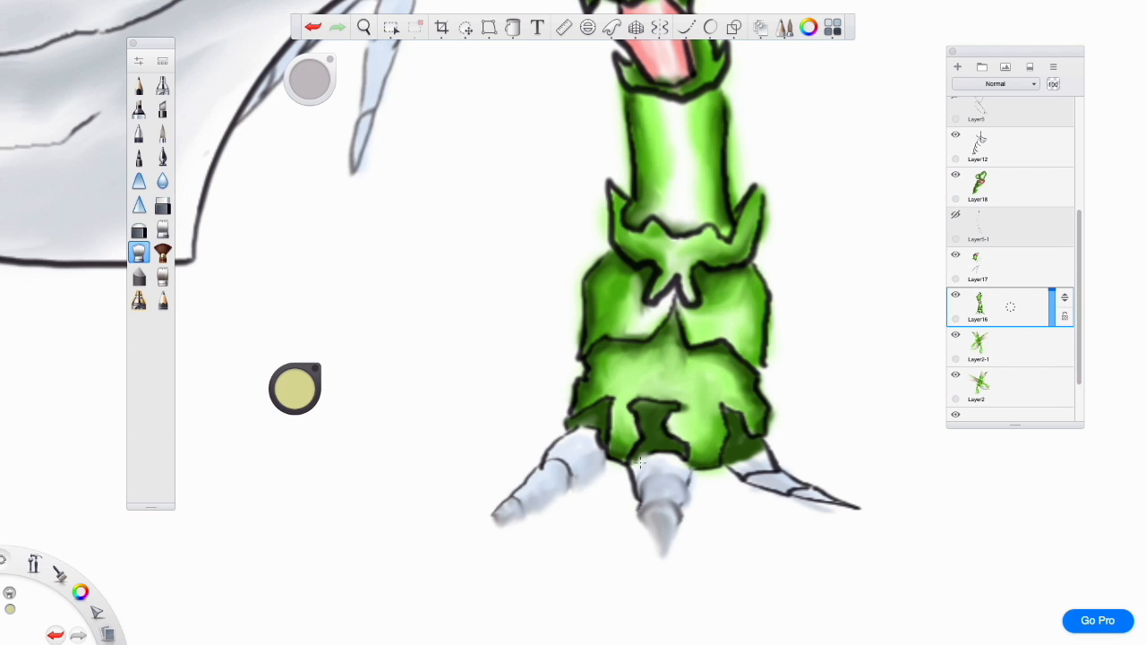
Smudge the grey-blue shading on the three foot claws on Layer16
drag(758, 460, 768, 537)
drag(600, 461, 524, 512)
drag(663, 491, 667, 555)
scroll(573, 322, down, 5)
scroll(573, 323, up, 5)
On Layer20, airbrush the crest's serrated rear edge dark green, deepen the plate shadows and smudge the shading
click(162, 84)
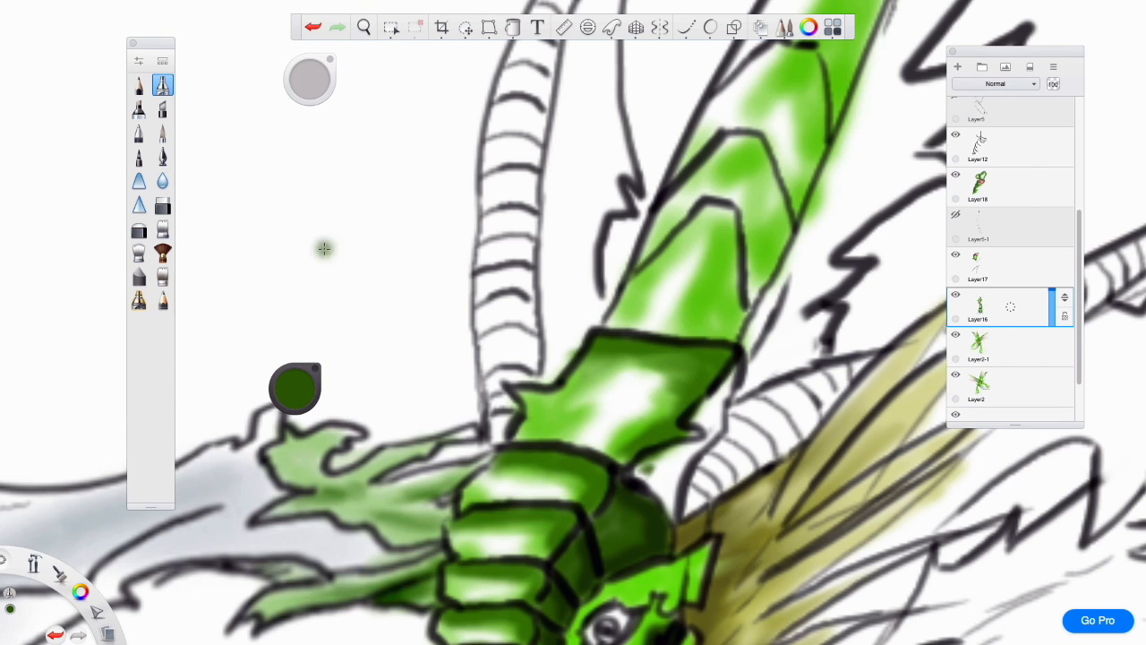
scroll(1012, 268, up, 3)
click(1012, 157)
scroll(573, 322, up, 3)
mouse_move(641, 323)
mouse_down()
mouse_move(544, 438)
mouse_move(591, 344)
mouse_up()
drag(501, 345, 640, 255)
scroll(573, 322, down, 5)
scroll(654, 421, up, 5)
scroll(800, 236, down, 3)
scroll(799, 236, down, 2)
scroll(574, 322, up, 5)
scroll(485, 429, down, 8)
scroll(599, 372, up, 8)
key(e)
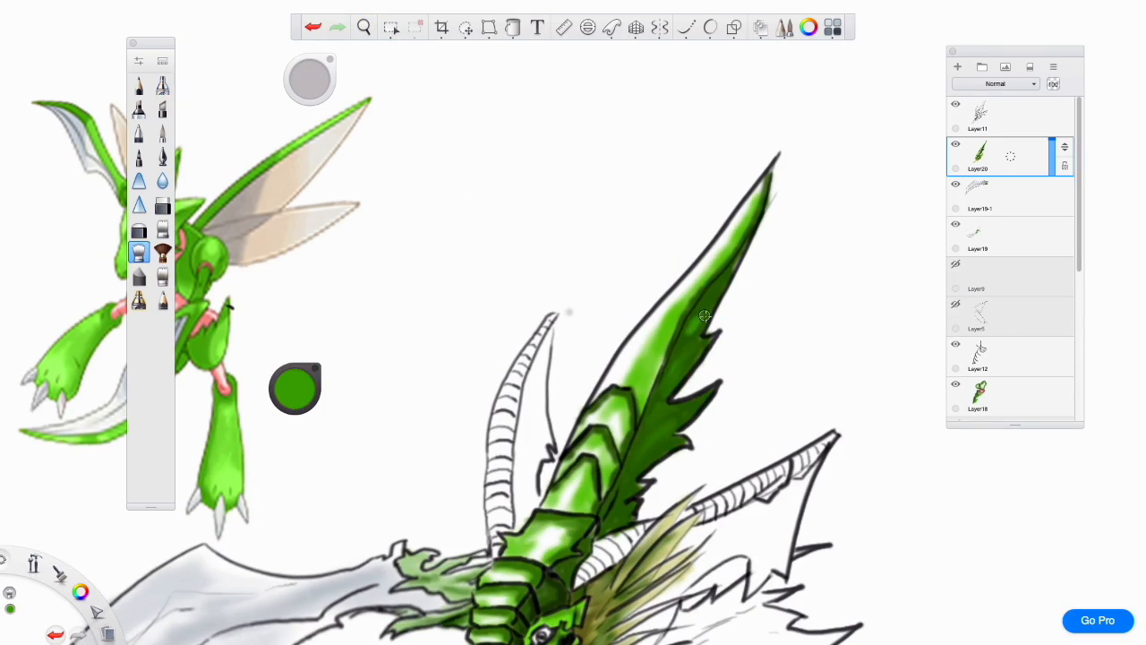
Ink black accents on Layer11 around the plate at the crest's base, undoing one stroke
scroll(693, 400, up, 4)
key(e)
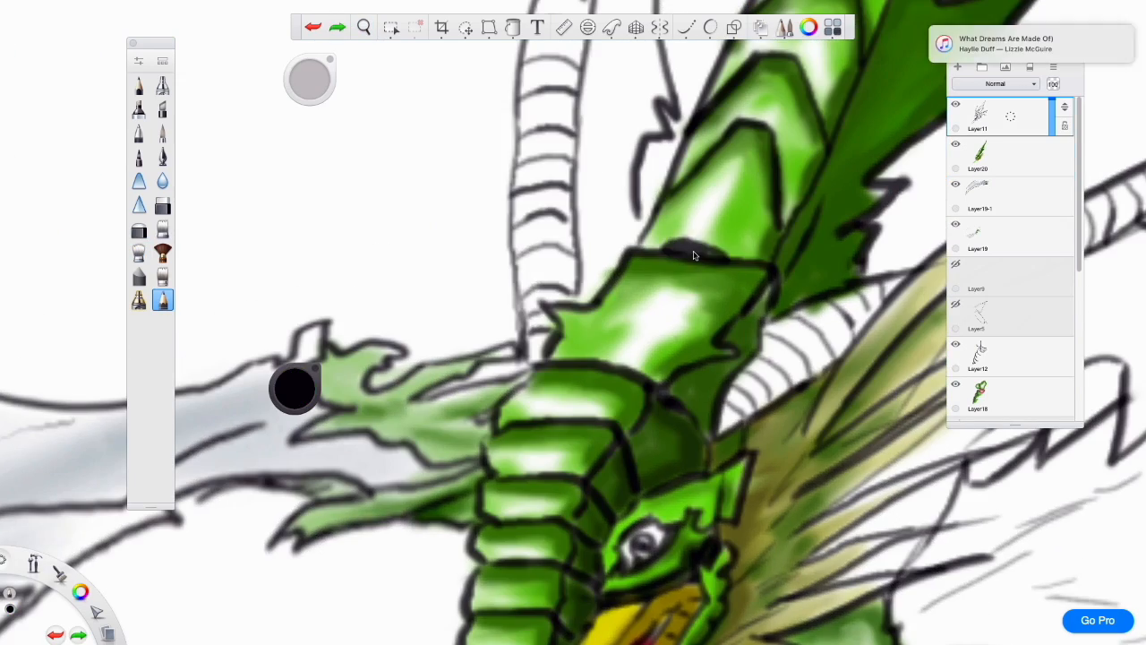
scroll(566, 506, down, 5)
scroll(674, 298, up, 5)
key(ctrl+z)
drag(751, 279, 755, 325)
scroll(522, 507, down, 5)
scroll(538, 358, up, 4)
Airbrush both ribbed horns brown on Layer20, with darker edges and light centres
click(162, 86)
scroll(573, 359, up, 3)
drag(461, 430, 614, 327)
click(994, 154)
mouse_move(788, 238)
mouse_down()
mouse_move(630, 308)
mouse_move(806, 229)
mouse_up()
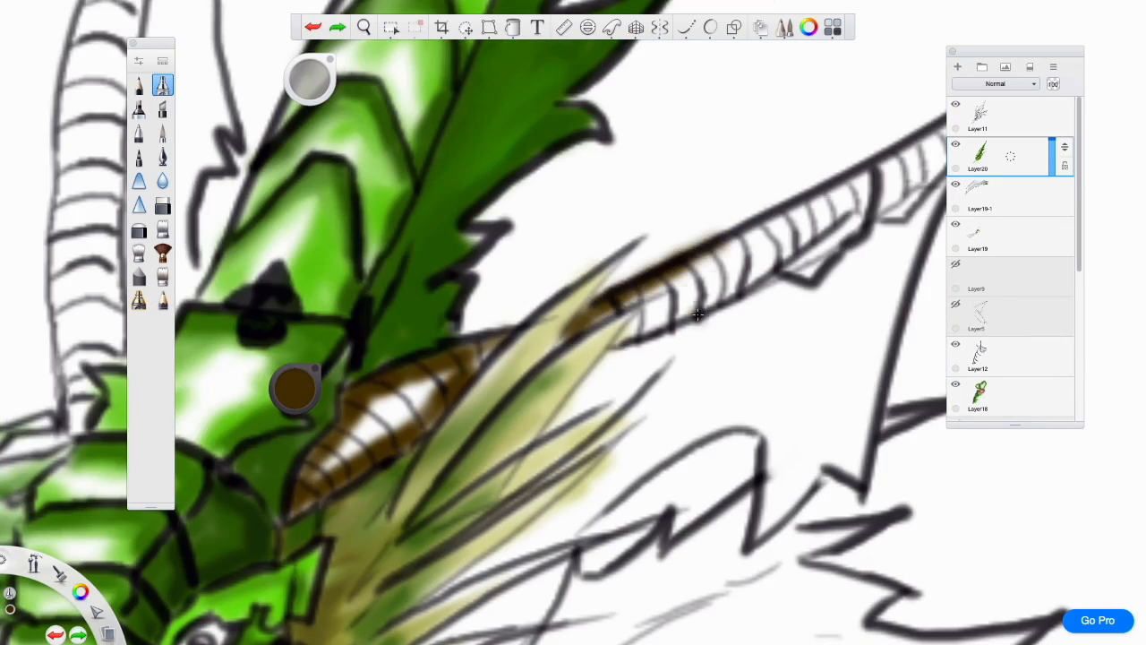
scroll(573, 359, down, 5)
scroll(573, 359, up, 4)
scroll(494, 375, up, 2)
scroll(495, 375, up, 2)
drag(502, 448, 533, 250)
scroll(533, 250, down, 5)
scroll(627, 296, up, 5)
Shade the upper part of the snout blade dark green and smudge it into the highlight
drag(650, 314, 434, 466)
click(139, 253)
drag(627, 322, 479, 435)
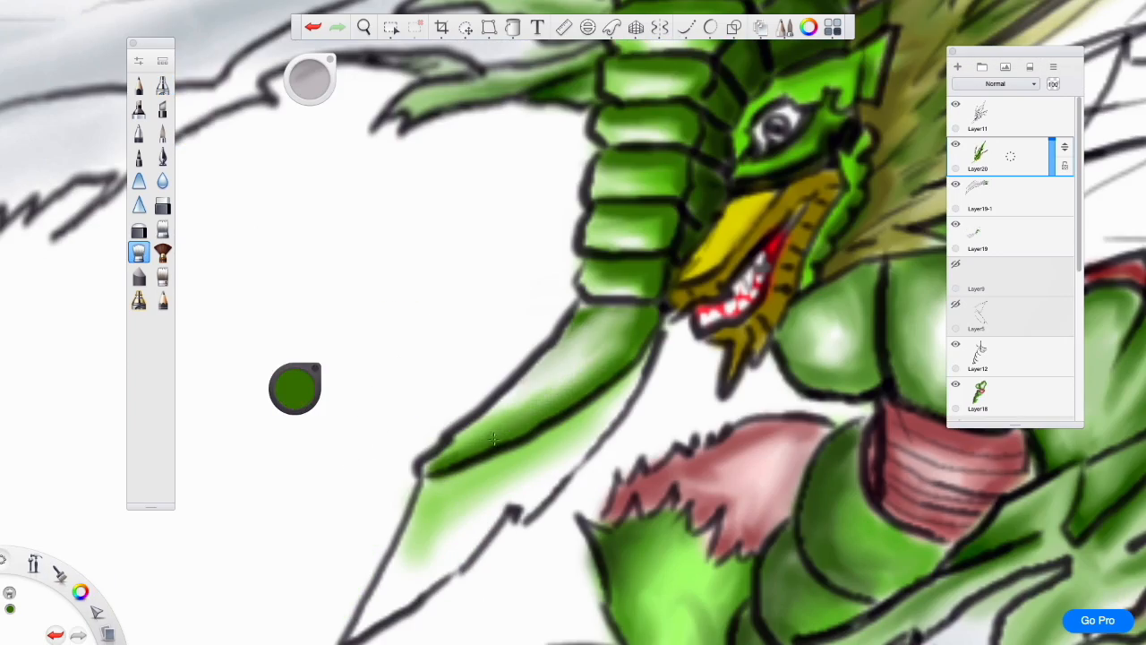
scroll(573, 358, down, 4)
Sample a grey-blue and airbrush the lower edge of the snout blade with it
click(162, 85)
alt+click(574, 528)
drag(514, 262, 560, 235)
drag(296, 388, 299, 399)
scroll(430, 403, down, 4)
scroll(396, 354, up, 5)
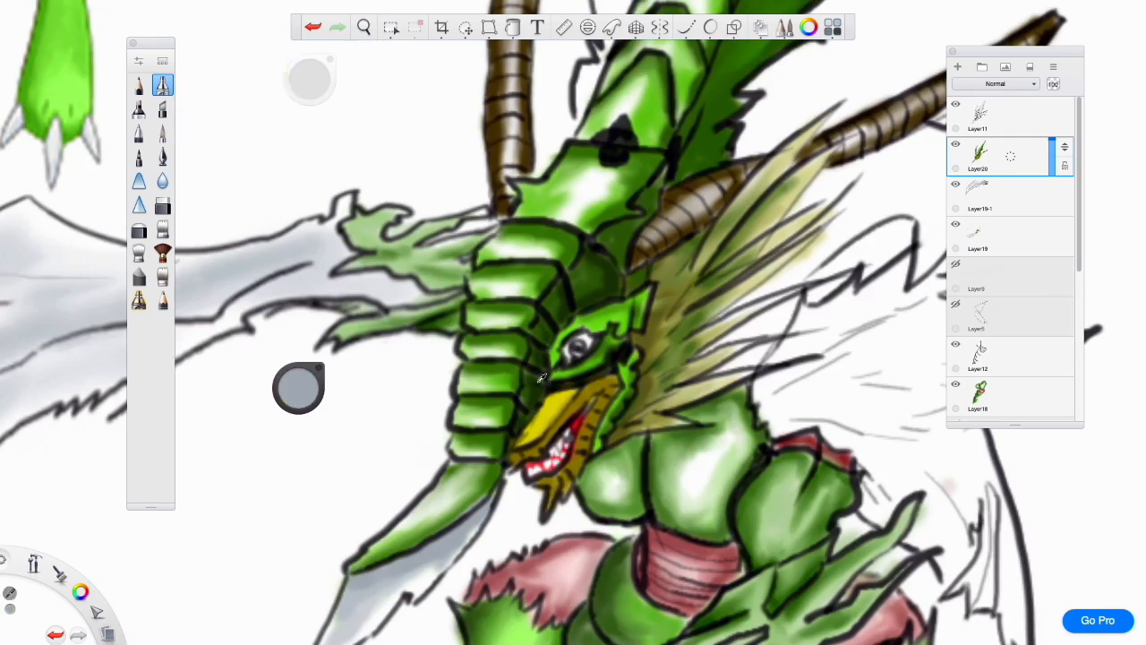
Add Layer21 above Layer19-1 and airbrush the membranes behind both horns black
drag(702, 427, 707, 434)
click(1010, 195)
click(958, 67)
scroll(573, 358, down, 5)
click(162, 85)
click(298, 388)
click(326, 387)
mouse_move(611, 240)
mouse_down()
mouse_move(589, 287)
mouse_move(671, 215)
mouse_move(632, 314)
mouse_up()
scroll(584, 304, up, 4)
scroll(573, 340, down, 4)
drag(298, 388, 298, 400)
scroll(574, 305, up, 5)
Erase the black overspill outside the horn membranes
click(162, 205)
mouse_move(461, 372)
mouse_down()
mouse_move(398, 406)
mouse_move(583, 215)
mouse_up()
scroll(524, 419, down, 5)
Try recolouring the black horn membranes with image colour adjustments
click(154, 5)
click(377, 80)
drag(558, 165, 448, 166)
click(573, 586)
click(154, 5)
click(376, 93)
drag(485, 256, 430, 256)
click(573, 586)
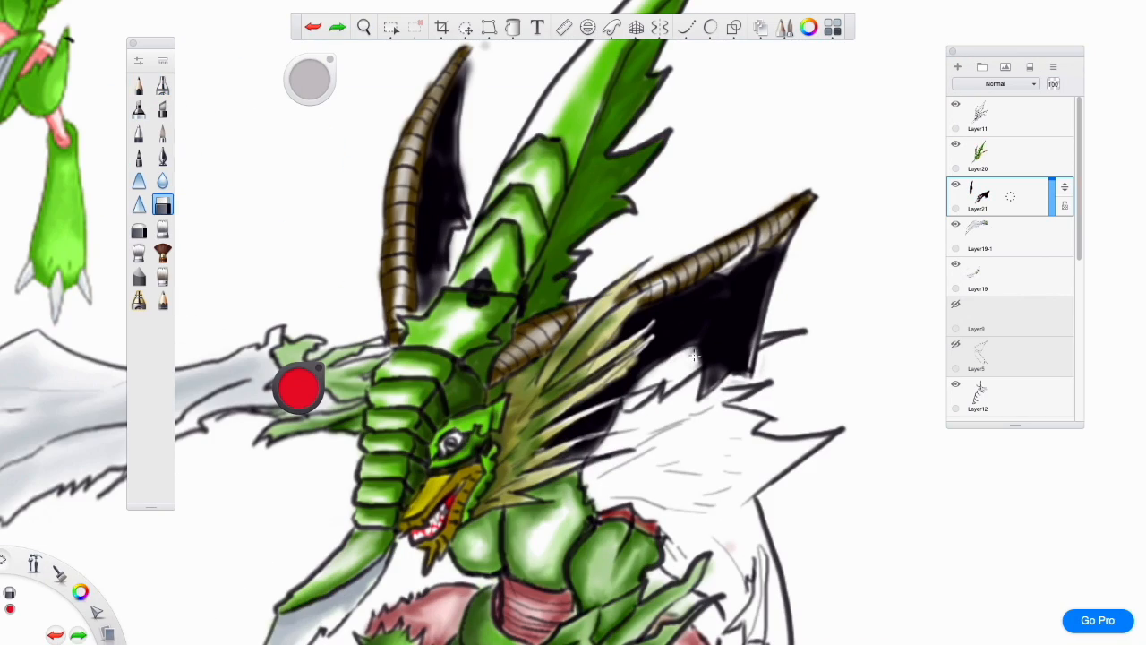
Recolour the horn membranes on Layer21 to dark purple with an image colour adjustment
scroll(602, 359, down, 5)
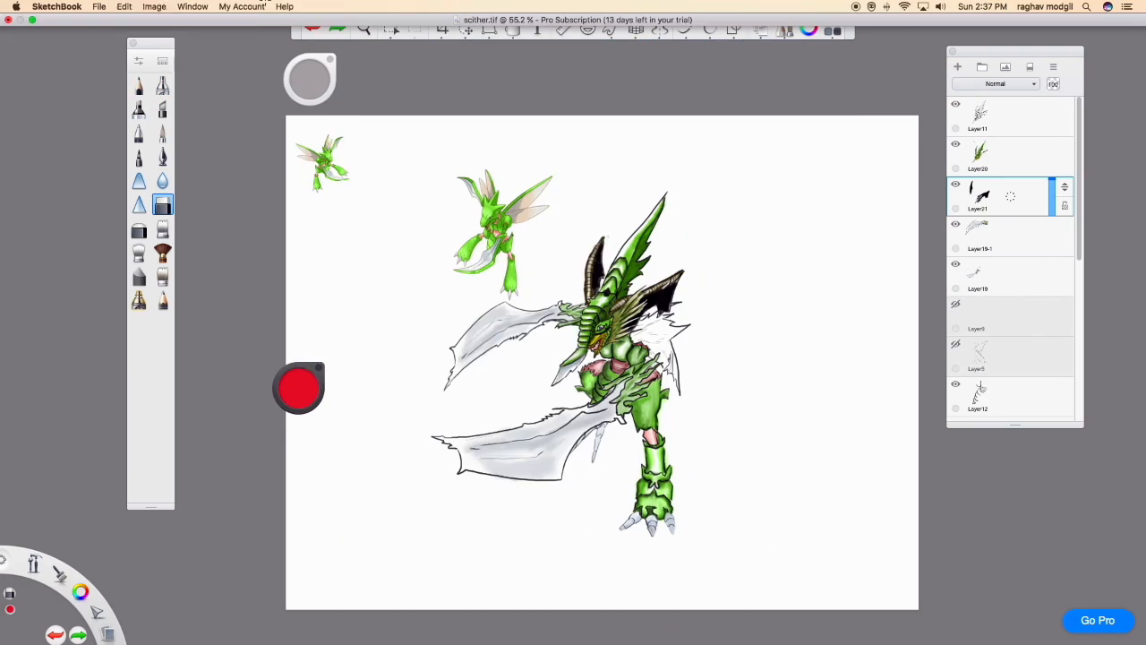
click(154, 6)
click(197, 105)
drag(485, 164, 439, 166)
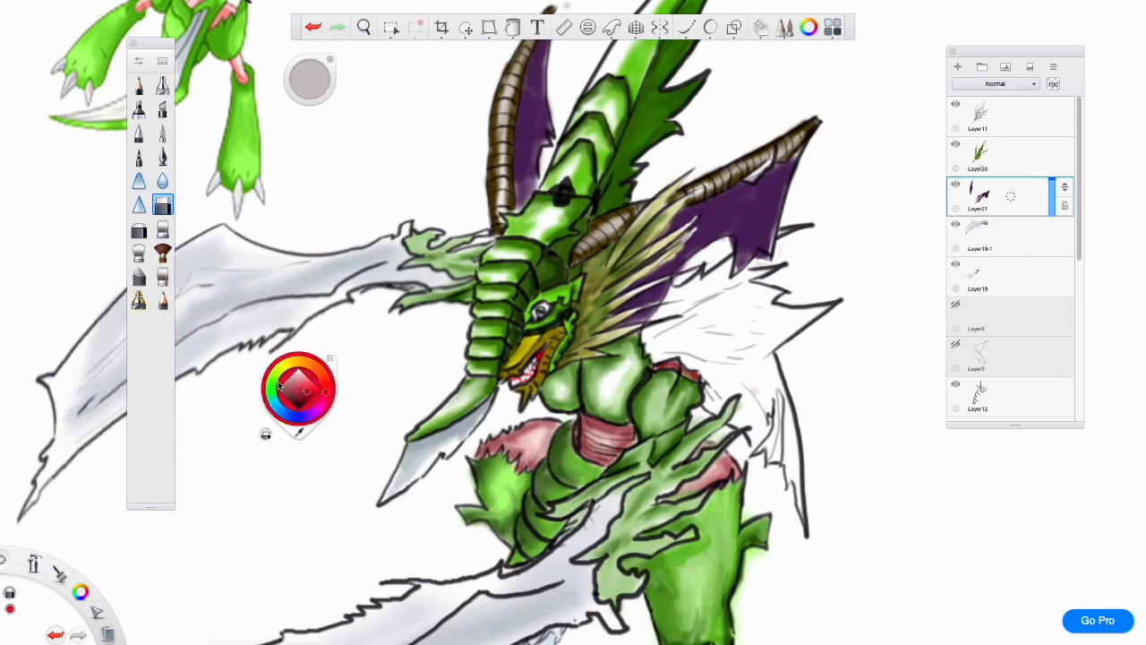
Colour the fur behind the shoulder dark green on Layer19 and smudge it outward into its pointed tufts
mouse_move(667, 259)
mouse_down()
mouse_move(680, 341)
mouse_move(707, 349)
mouse_move(721, 311)
mouse_up()
click(139, 254)
drag(806, 448, 730, 397)
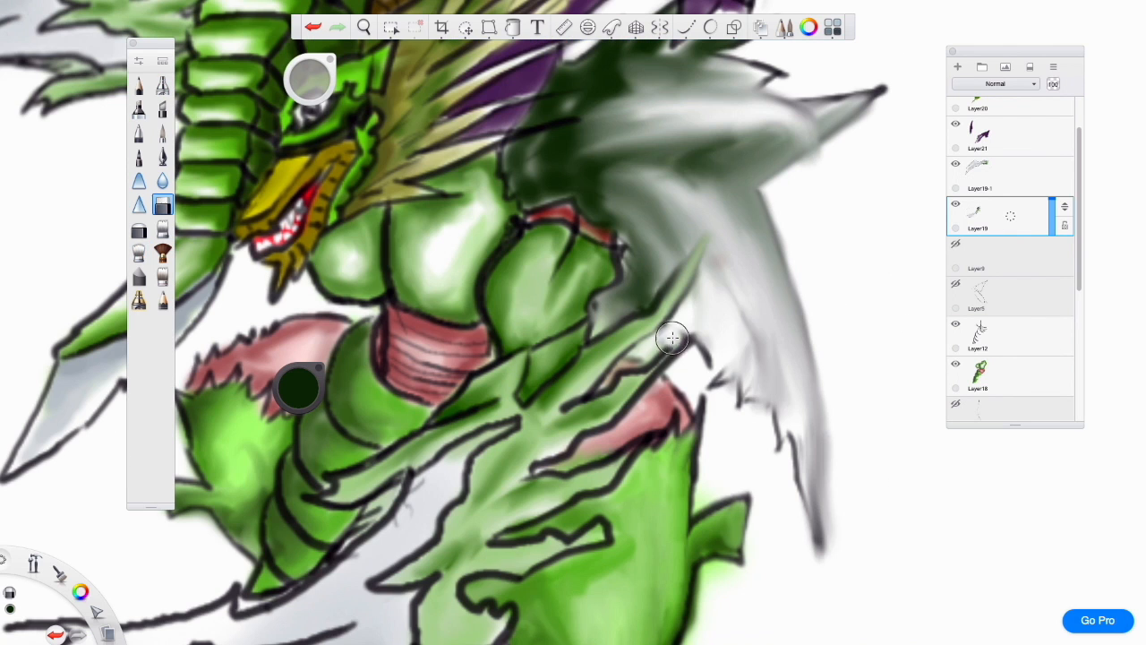
click(162, 231)
drag(704, 363, 779, 206)
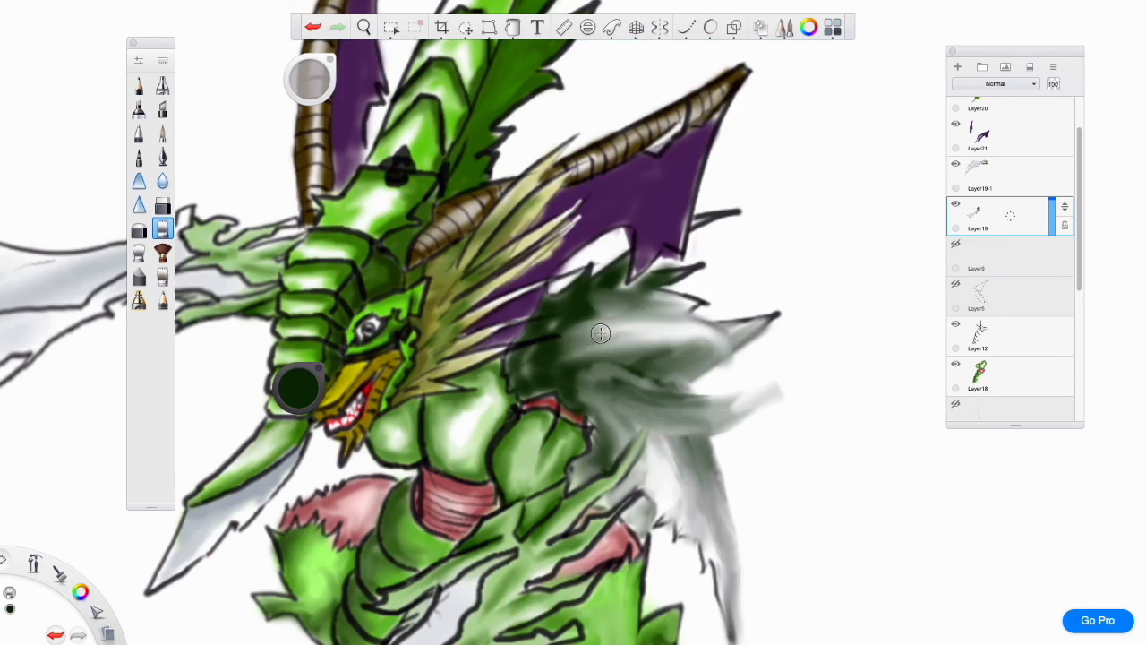
mouse_move(591, 313)
mouse_down()
mouse_move(659, 387)
mouse_move(716, 421)
mouse_move(681, 537)
mouse_up()
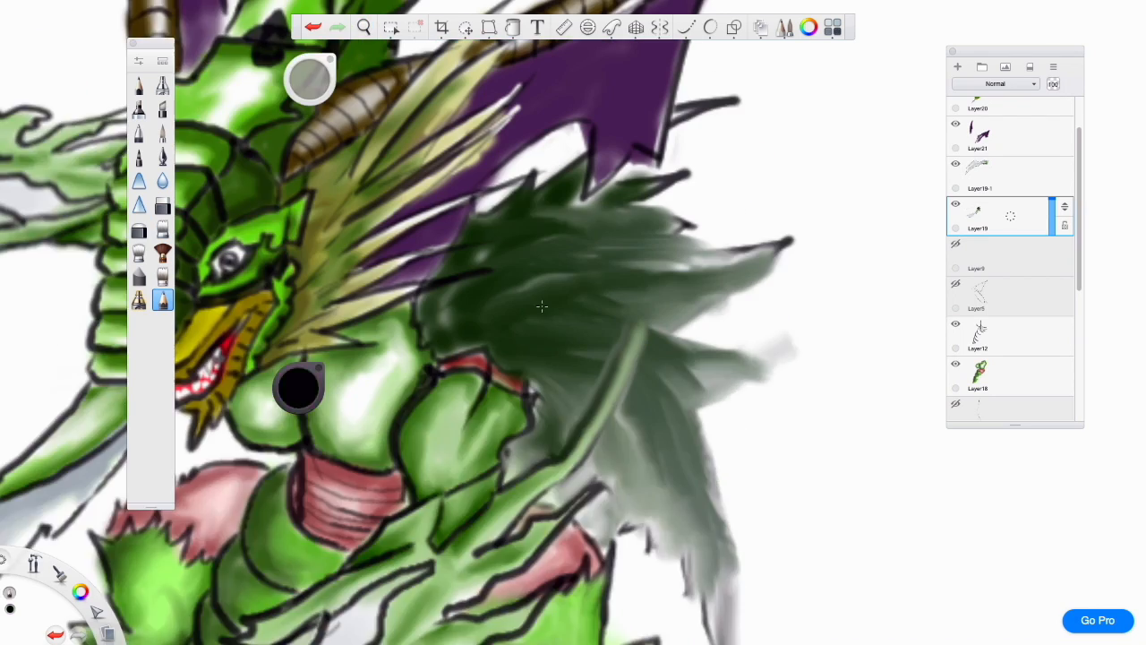
Ink the shoulder fur's jagged outline, inner strands and the overlapping arm spike in black with the pencil
mouse_move(484, 350)
mouse_down()
mouse_move(524, 334)
mouse_move(648, 366)
mouse_up()
drag(802, 370, 933, 414)
drag(824, 336, 734, 383)
drag(667, 537, 752, 587)
drag(865, 189, 738, 269)
drag(738, 269, 894, 296)
drag(894, 295, 772, 351)
drag(618, 170, 528, 367)
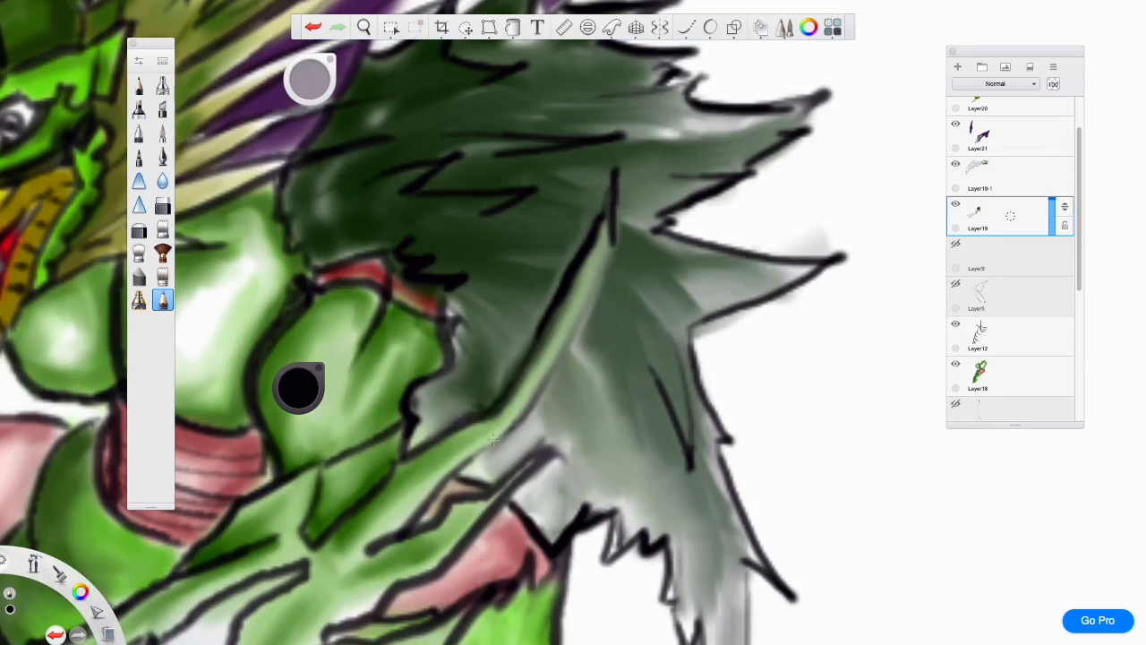
drag(622, 251, 465, 456)
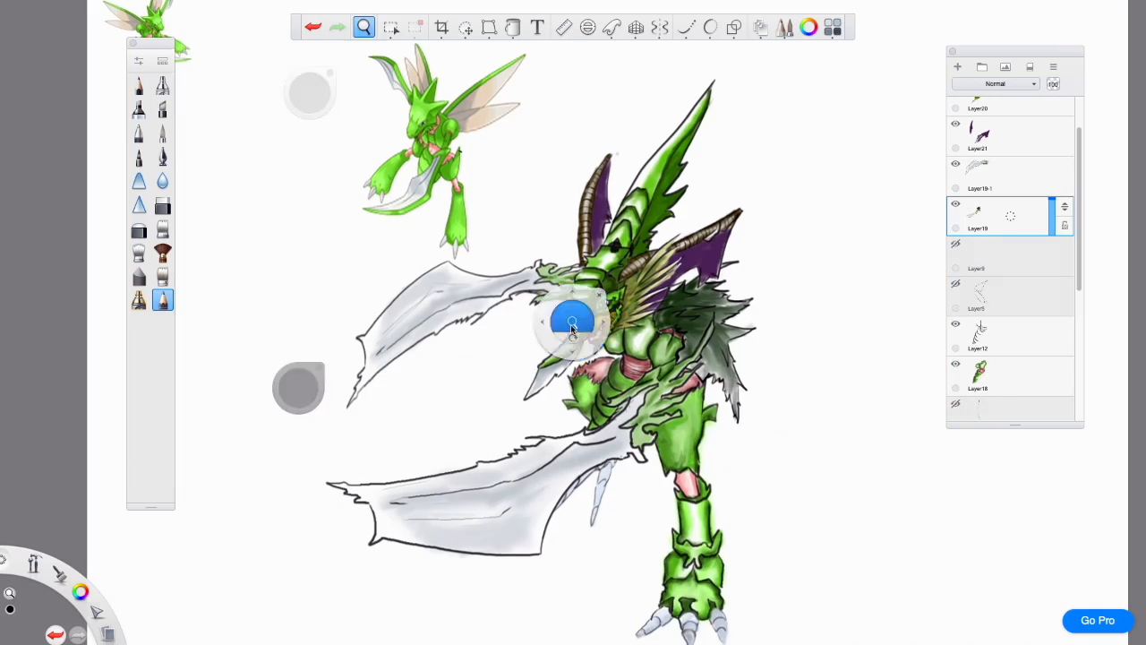
Show the wing sketch on Layer5 and distort it into a more compact pair of wings behind the creature's back
drag(571, 324, 685, 76)
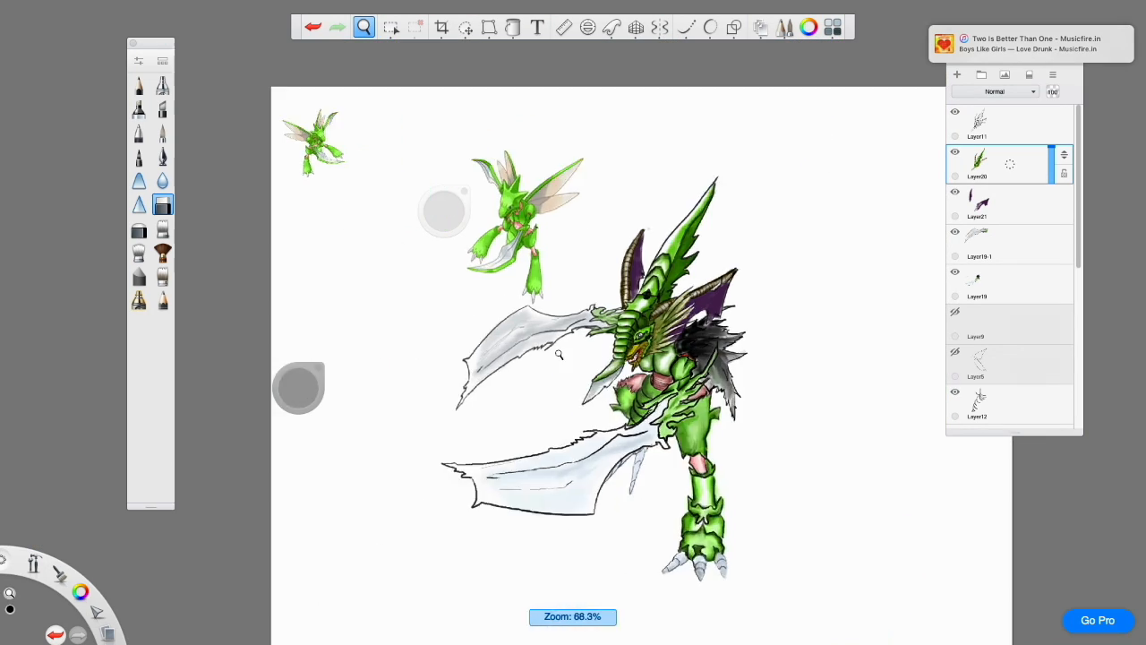
click(1012, 366)
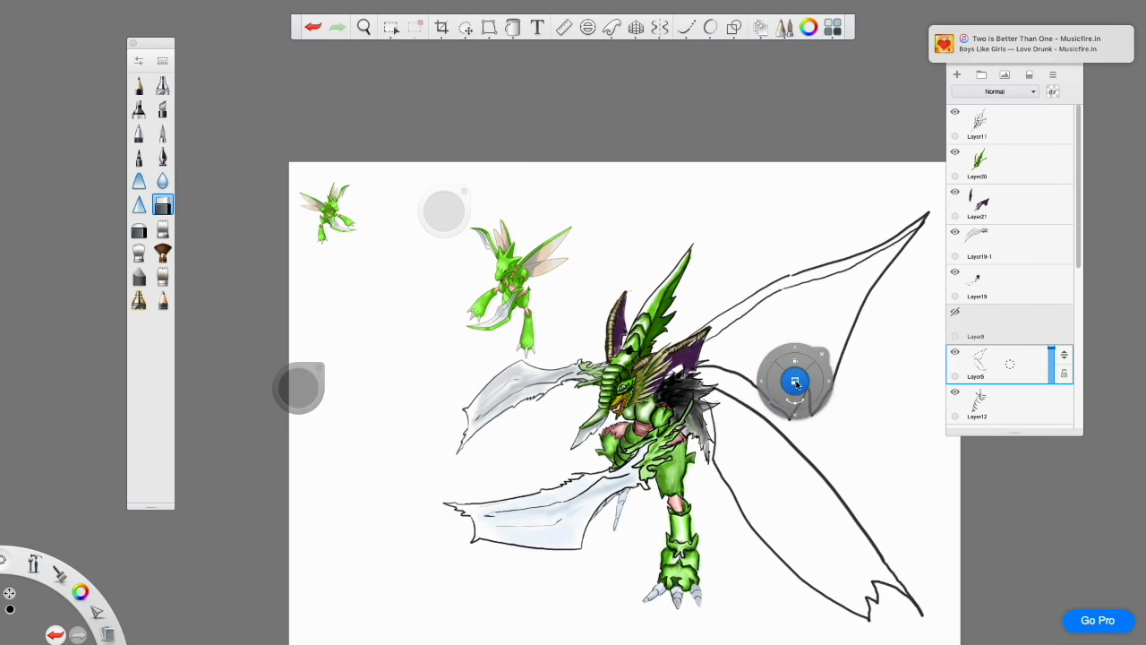
drag(845, 449, 788, 405)
click(811, 394)
click(489, 27)
drag(871, 260, 873, 211)
drag(845, 535, 867, 472)
drag(802, 383, 787, 409)
key(Return)
Ink the upper and lower wings' frames and jagged edges in black on Layer23, and lower the Layer5 sketch's opacity to 0%
key(ctrl+shift+n)
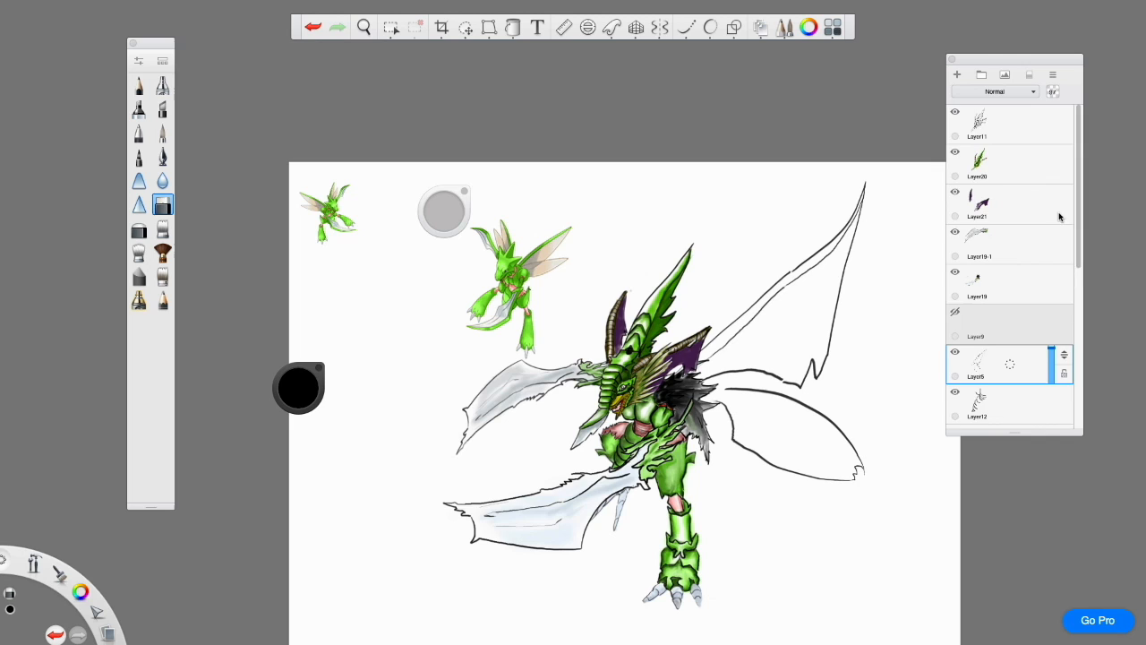
scroll(1010, 269, down, 2)
scroll(215, 281, up, 3)
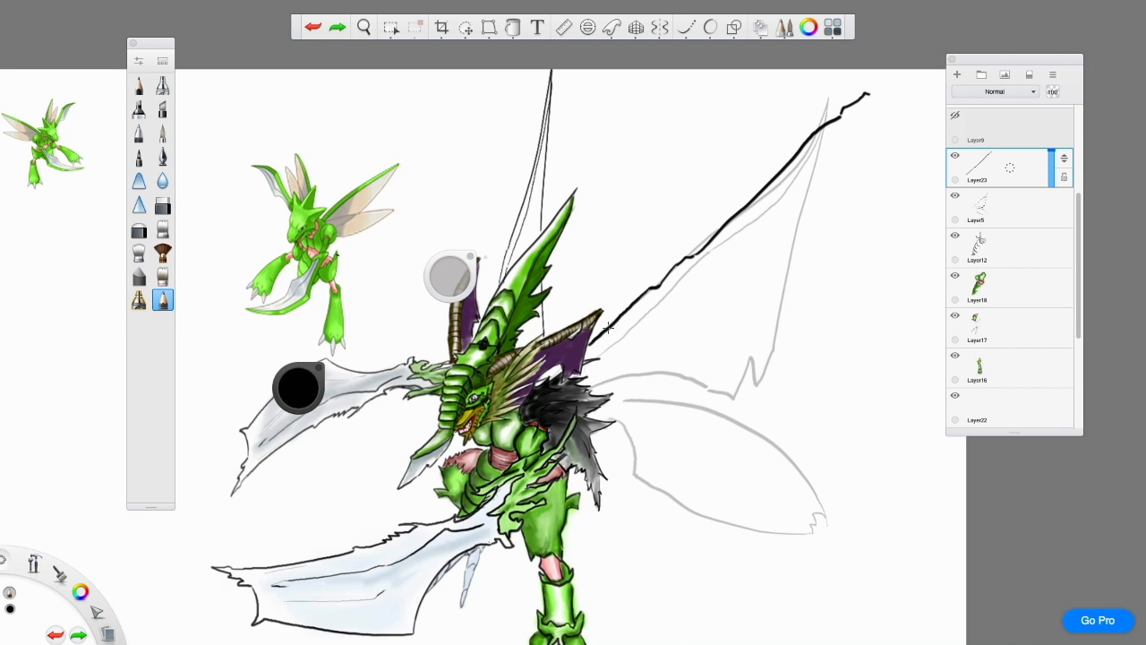
drag(630, 318, 672, 282)
drag(773, 185, 833, 132)
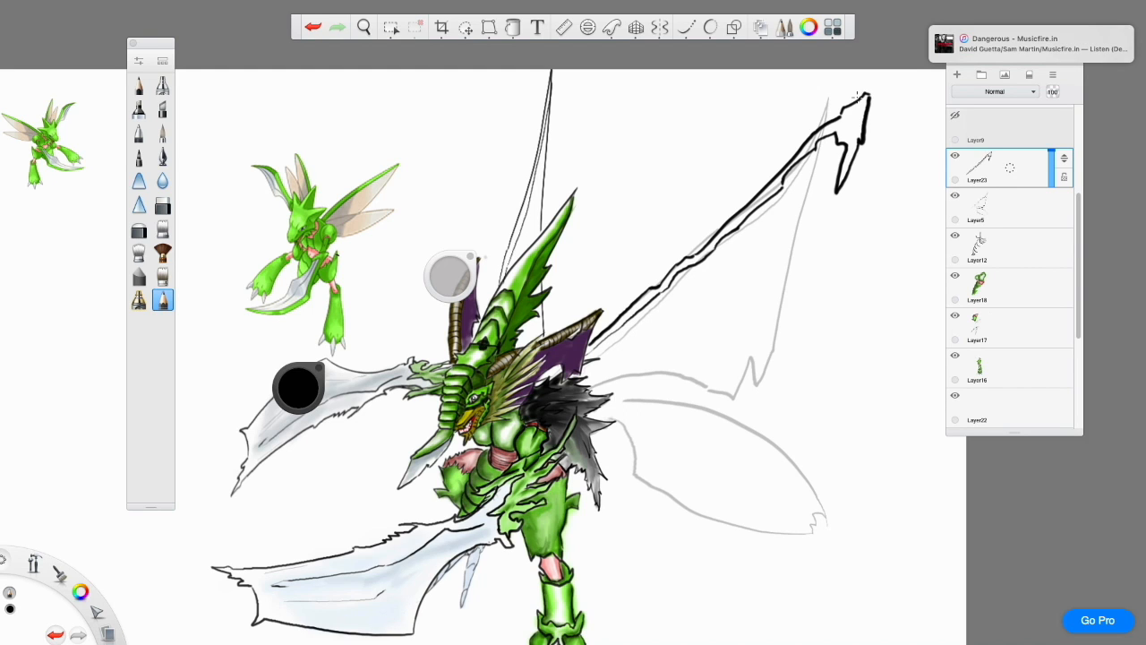
key(ctrl+z)
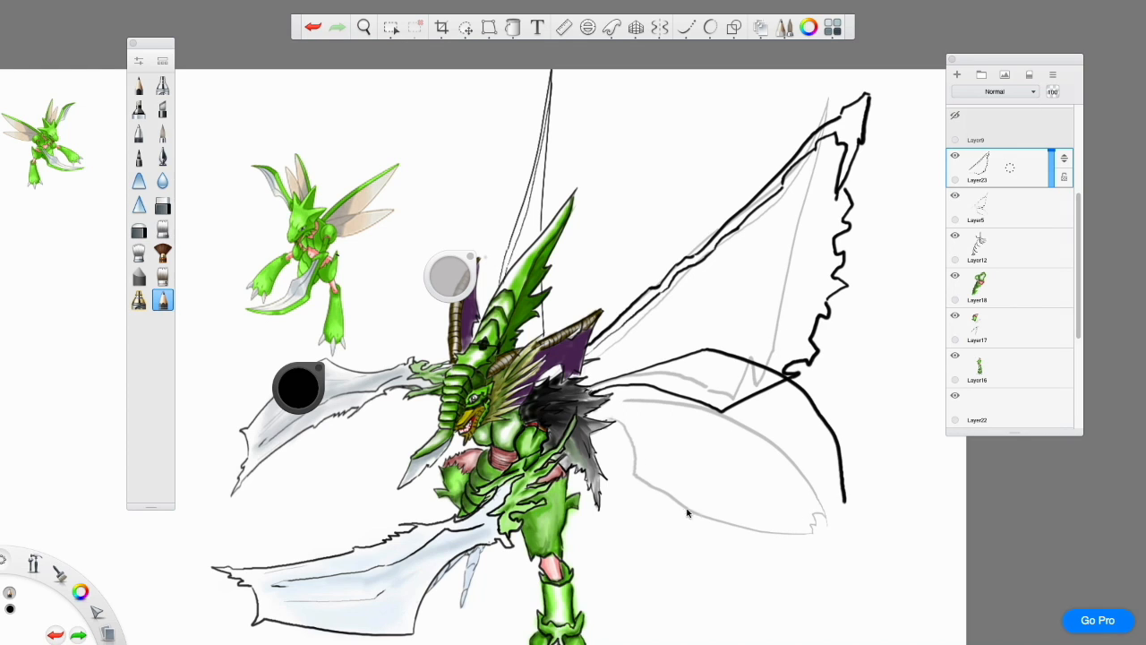
scroll(781, 492, down, 3)
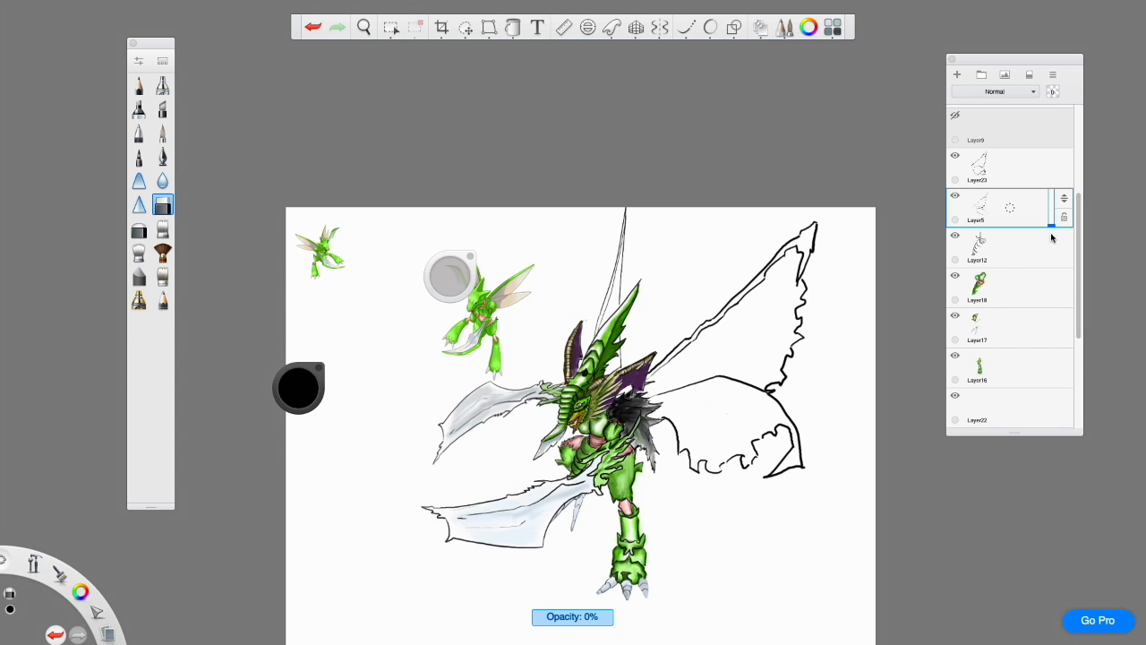
drag(1057, 223, 1055, 226)
Try distorting the inked wing outlines on Layer23 into a taller, slanted shape
click(489, 28)
mouse_move(819, 484)
mouse_down()
mouse_move(819, 568)
mouse_move(824, 556)
mouse_up()
drag(705, 367, 719, 371)
drag(641, 485, 673, 435)
drag(817, 228, 778, 171)
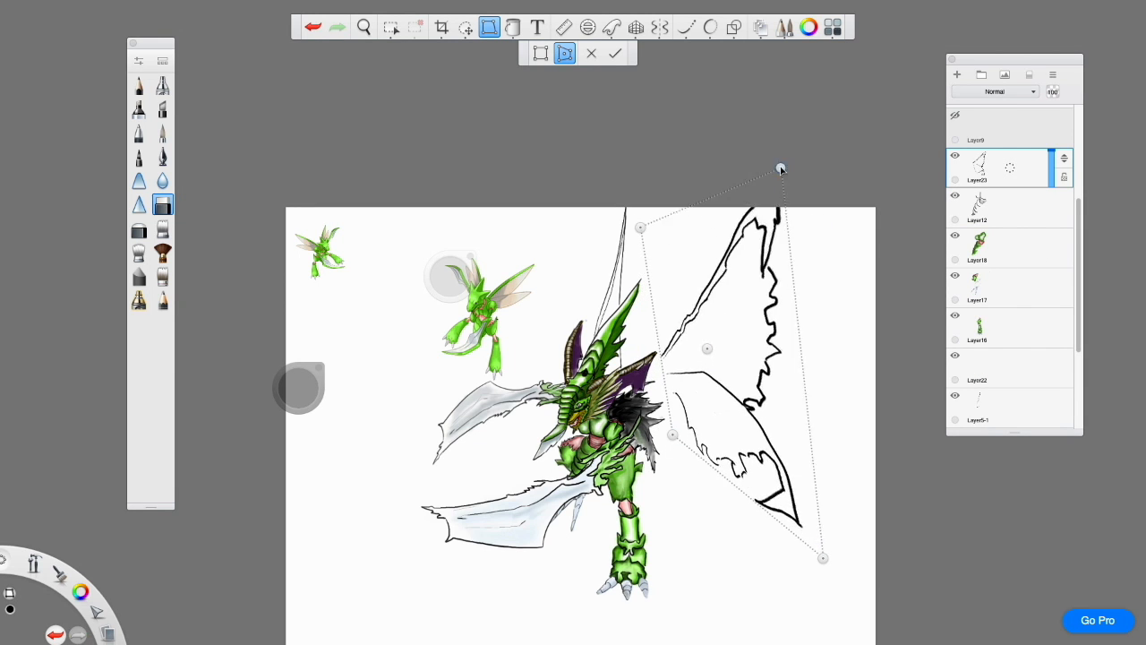
key(ctrl+z)
key(ctrl+z)
Distort the Layer23 wing outlines so the upper wing stands narrower and the lower wing sweeps outward from the back
drag(807, 536, 747, 527)
drag(817, 228, 742, 225)
drag(705, 429, 726, 428)
drag(725, 428, 695, 421)
key(ctrl+z)
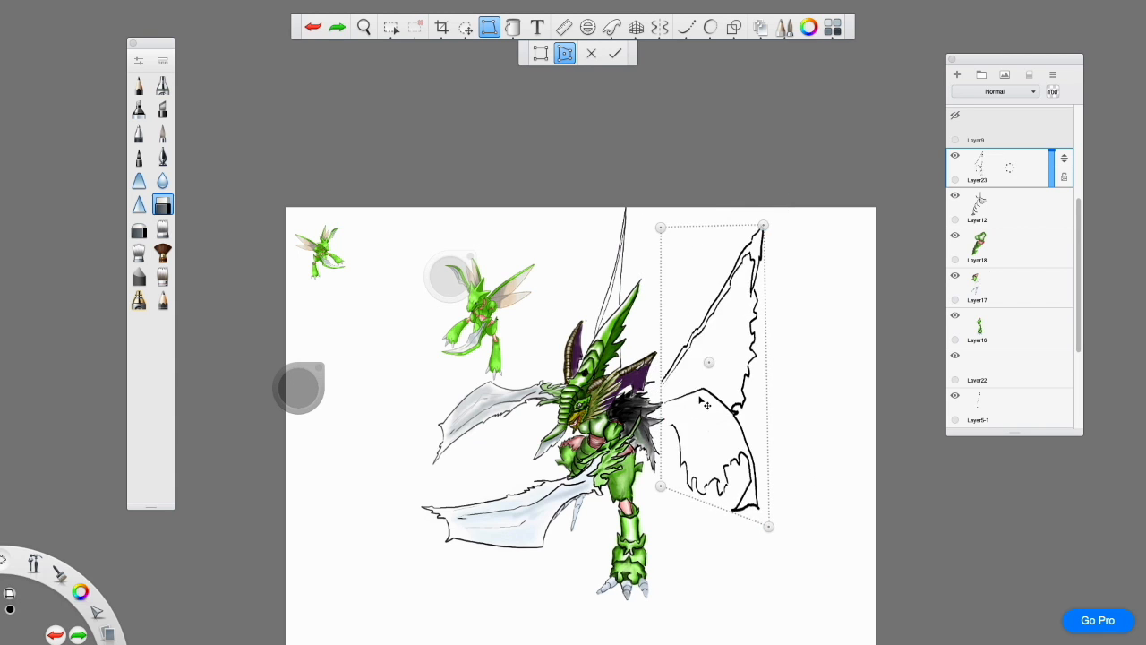
key(ctrl+z)
drag(641, 228, 678, 320)
drag(823, 558, 826, 538)
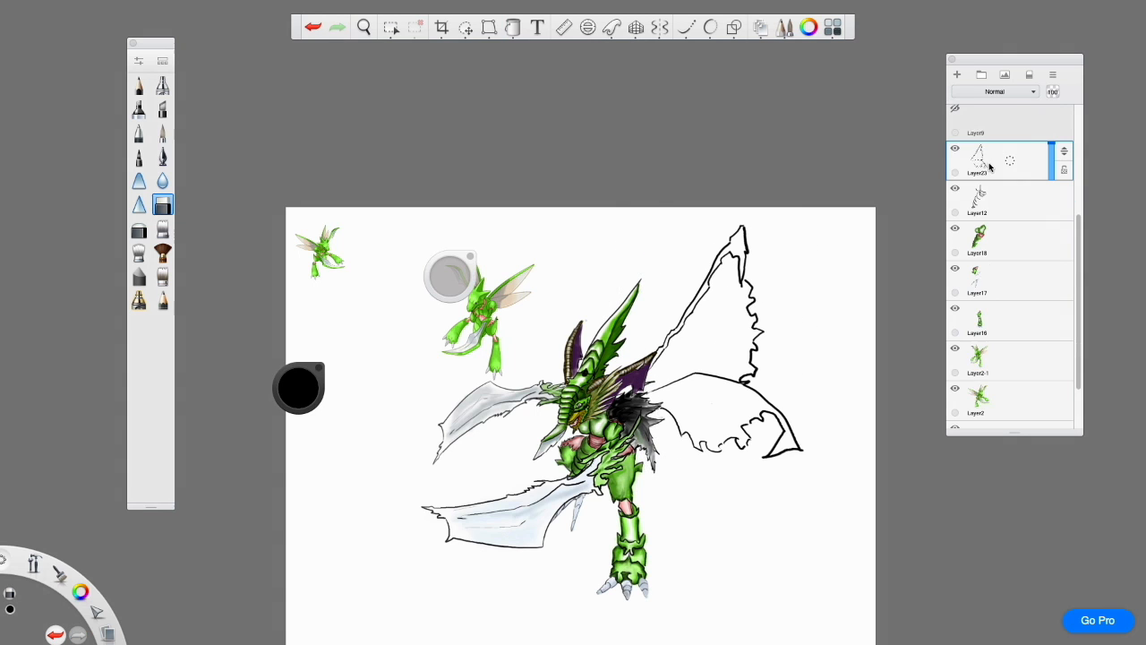
Duplicate the Layer23 wing outlines and distort the copy into a narrow wing rising behind the head
drag(1011, 160, 991, 167)
drag(491, 349, 450, 317)
key(Return)
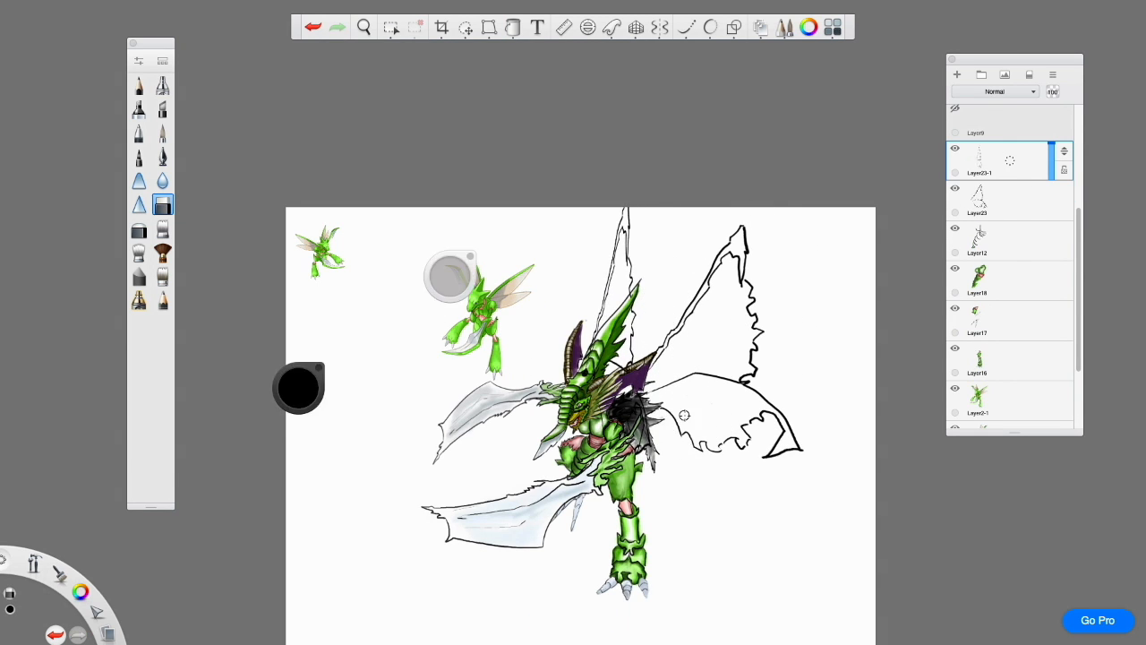
click(489, 27)
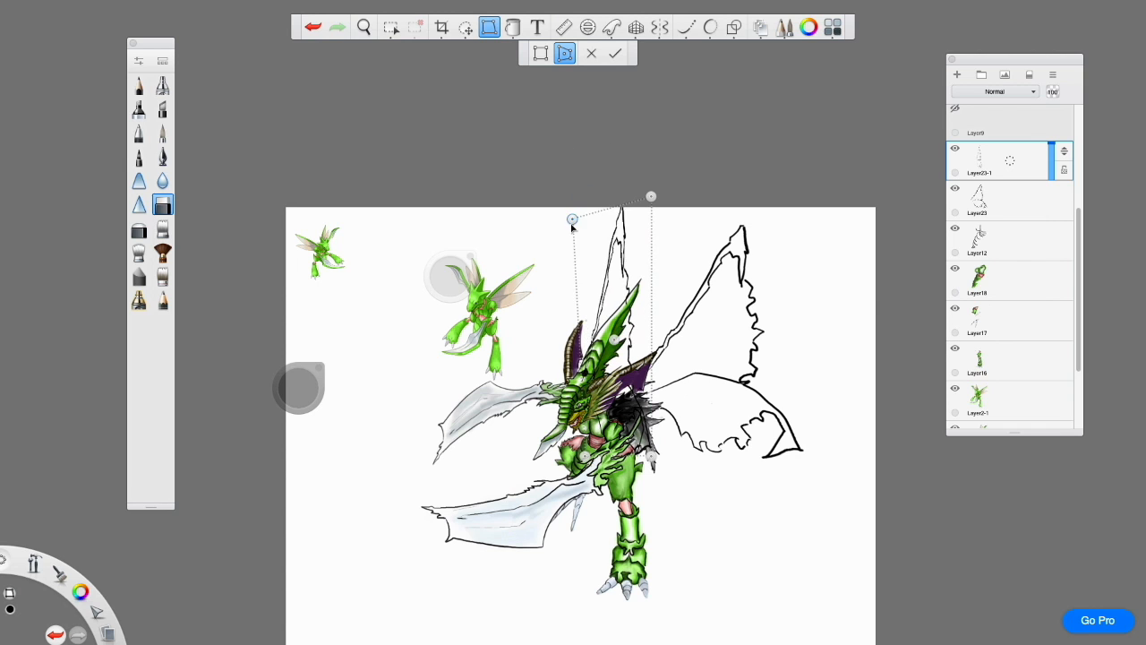
key(Return)
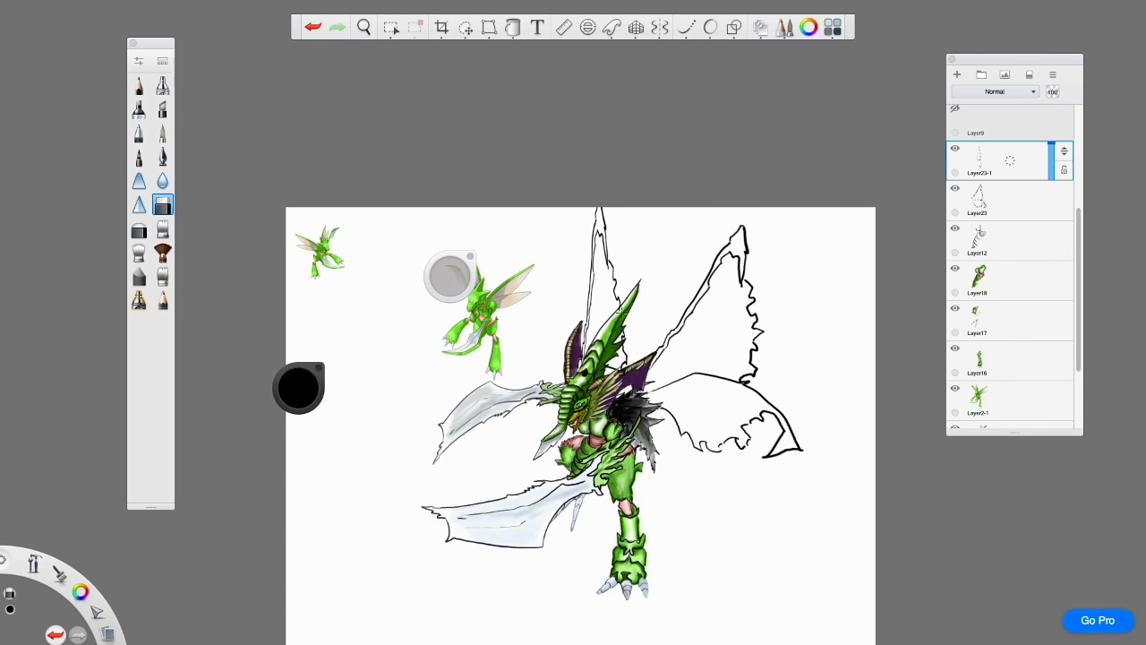
Try distorting the narrow wing copy on Layer23-1 into a more tilted shape behind the head crest
click(489, 27)
drag(681, 362, 641, 375)
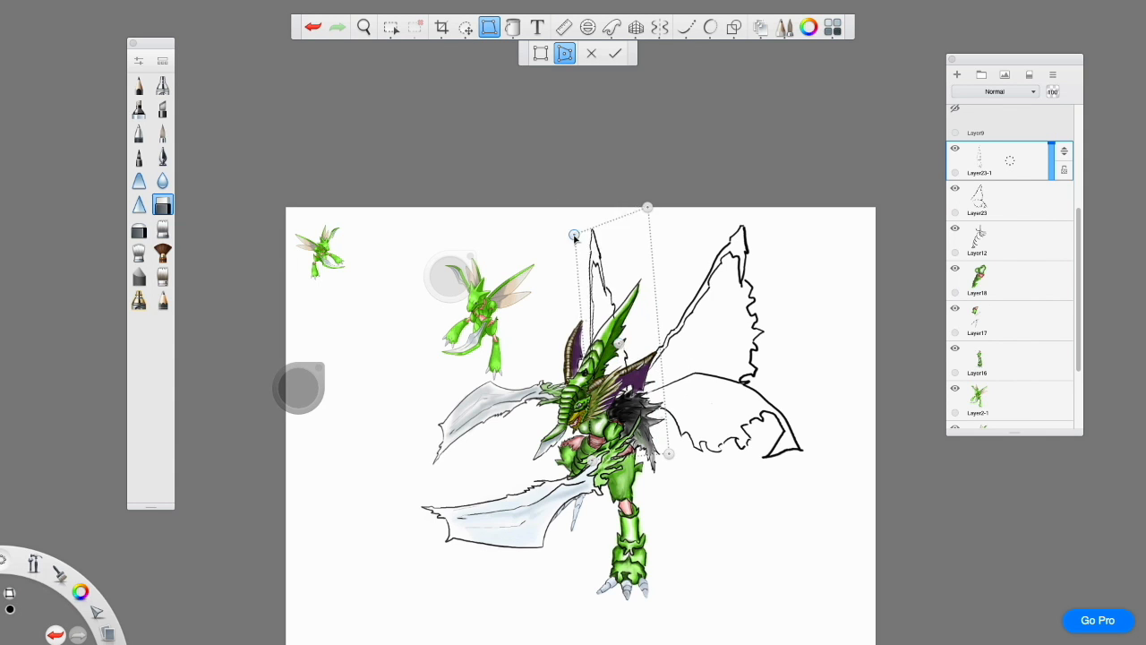
drag(574, 236, 578, 251)
drag(622, 410, 622, 408)
drag(571, 440, 552, 422)
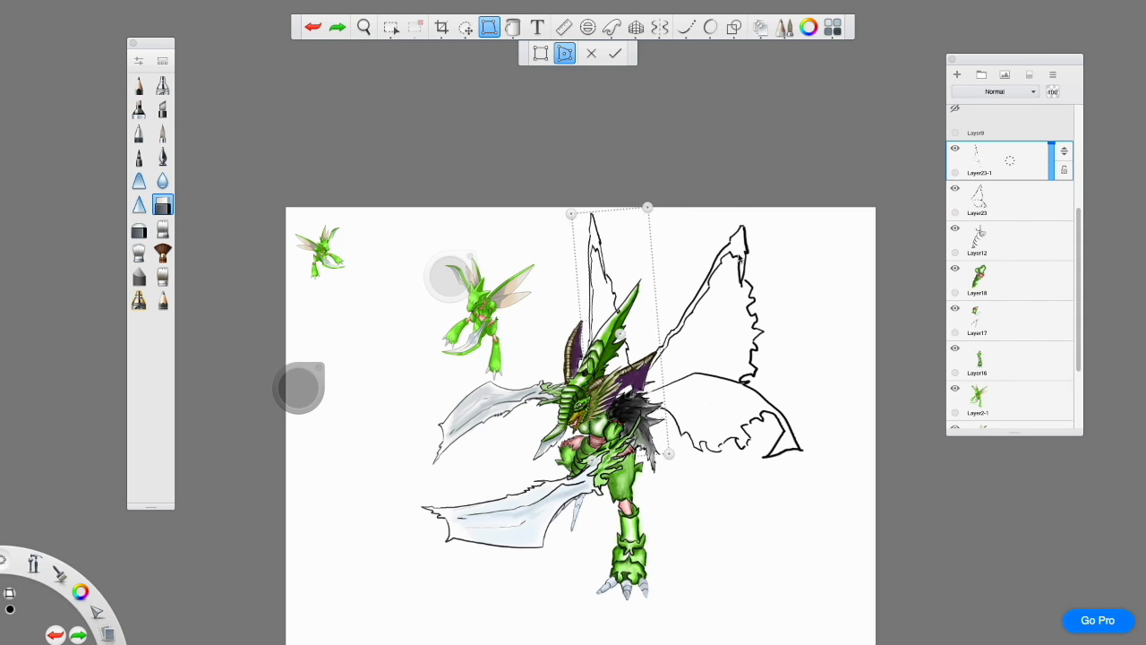
click(591, 54)
Distort the wing copy on Layer23-1 into a far wing that leans outward behind the head with its jagged edge facing inward
click(489, 27)
drag(718, 575, 675, 607)
mouse_move(812, 581)
mouse_down()
mouse_move(806, 537)
mouse_move(725, 385)
mouse_move(821, 363)
mouse_move(828, 324)
mouse_up()
drag(759, 438, 723, 416)
drag(778, 522, 824, 499)
drag(749, 394, 583, 349)
drag(647, 492, 703, 452)
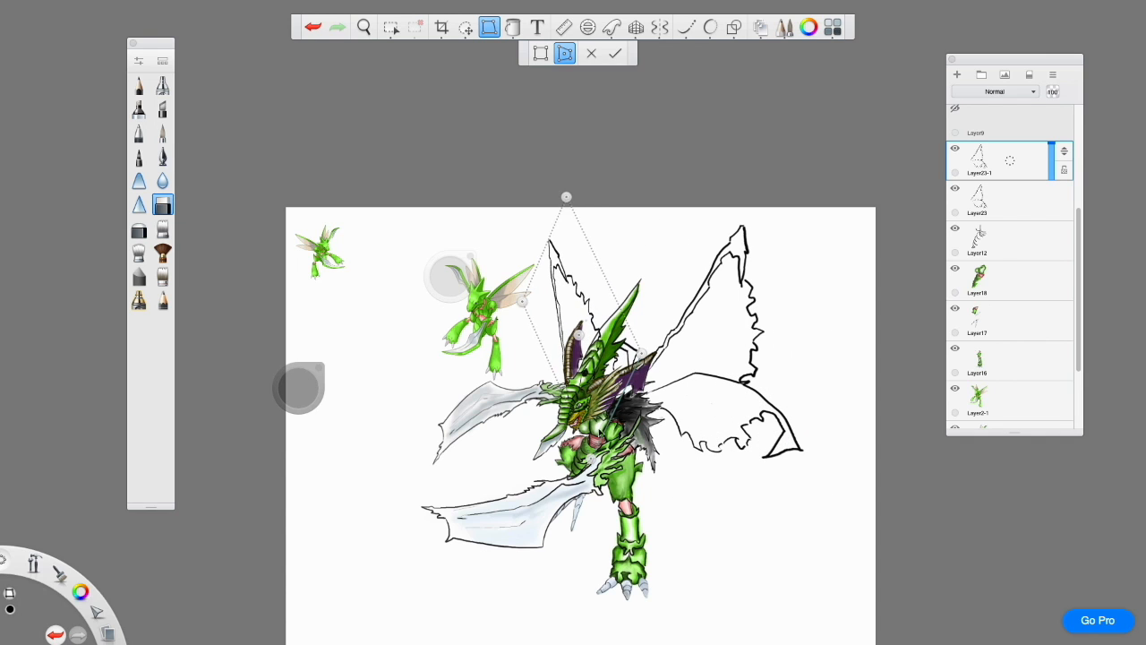
key(Return)
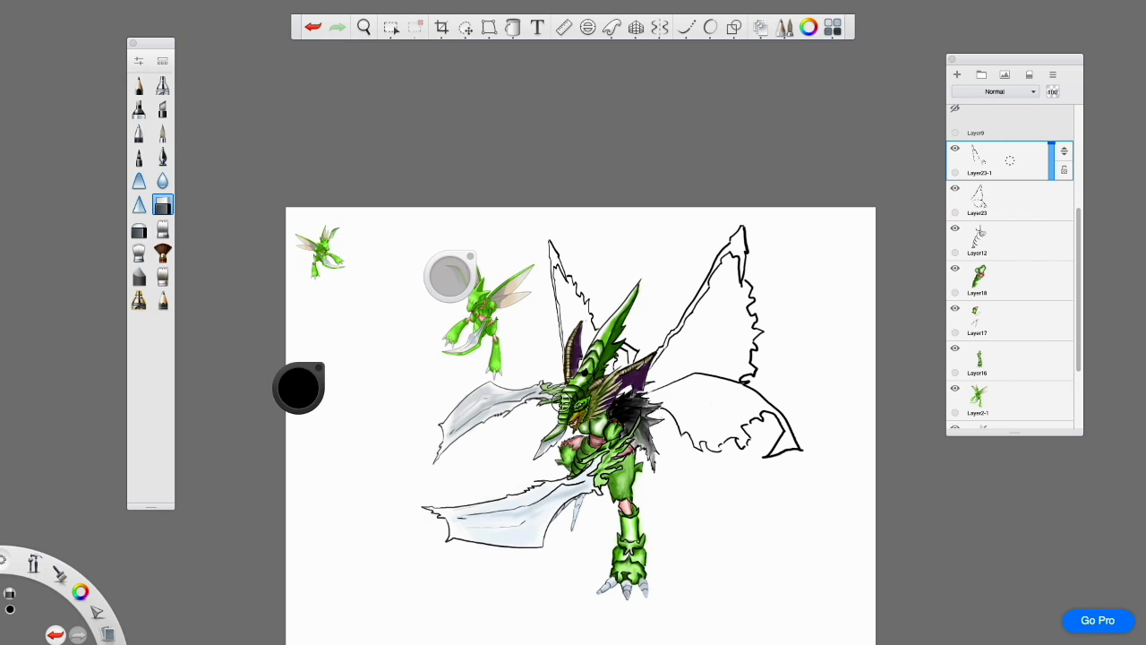
Airbrush the near upper and lower wing membranes pale grey on a new layer beneath the Layer23 outlines
drag(544, 487, 576, 431)
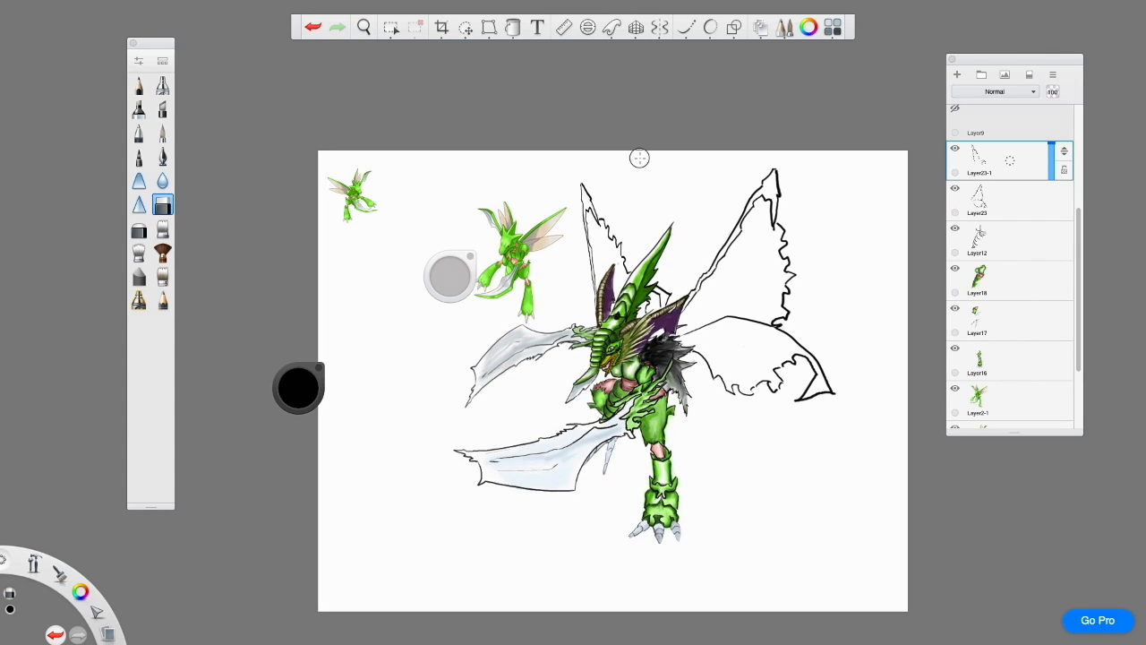
scroll(659, 286, up, 5)
click(162, 86)
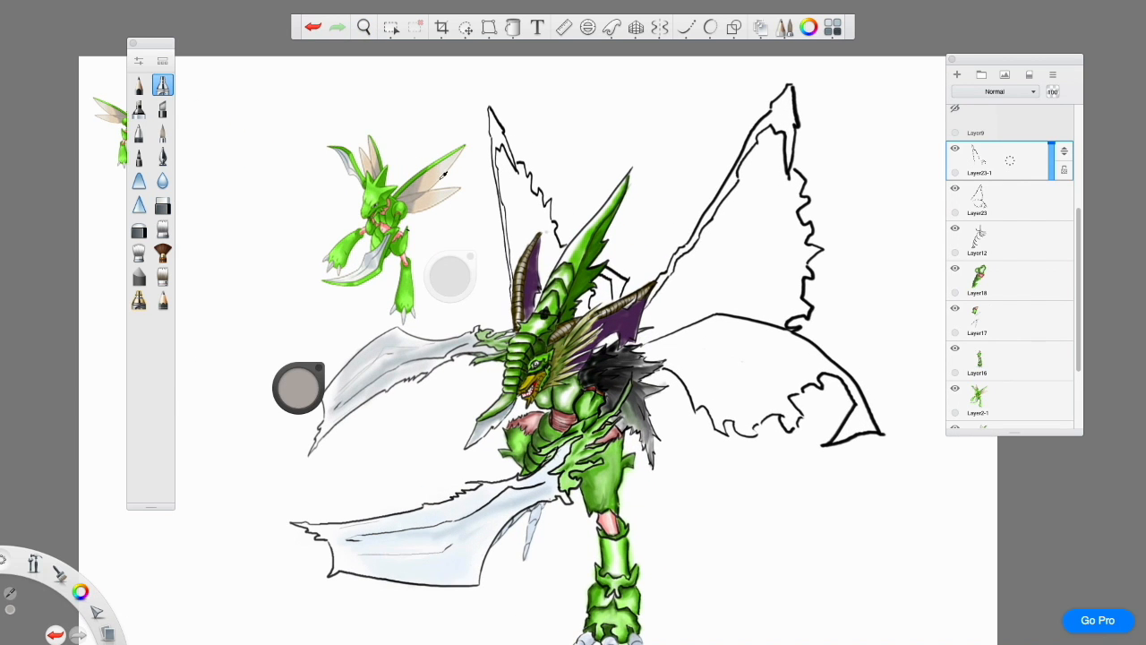
key(ctrl+z)
key(ctrl+y)
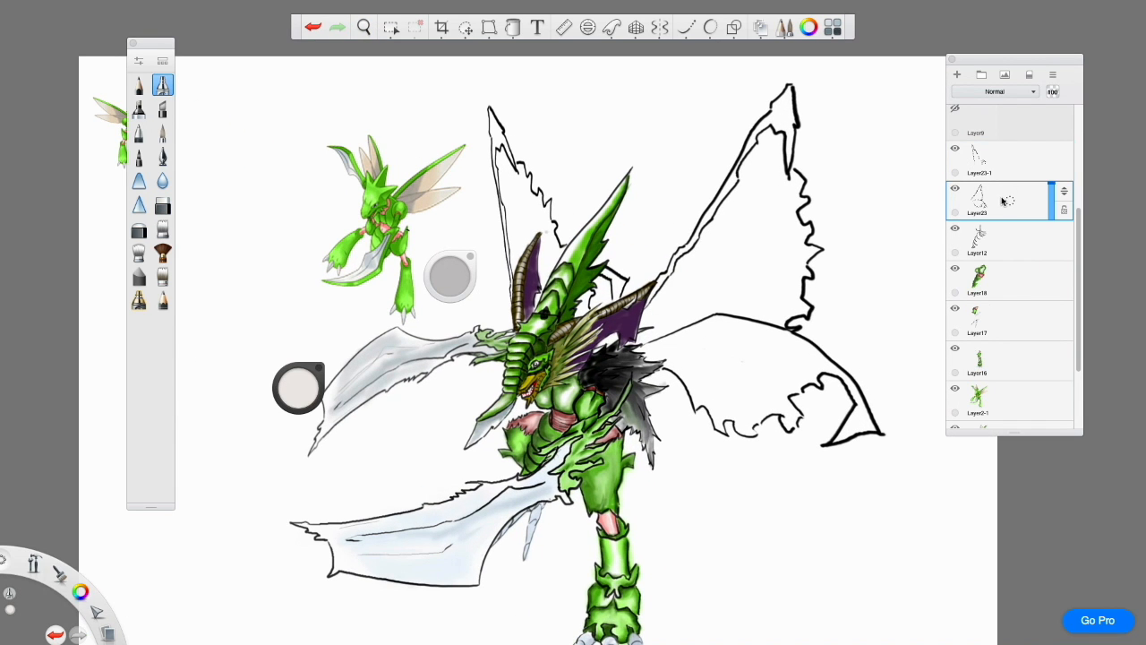
drag(1064, 198, 1060, 267)
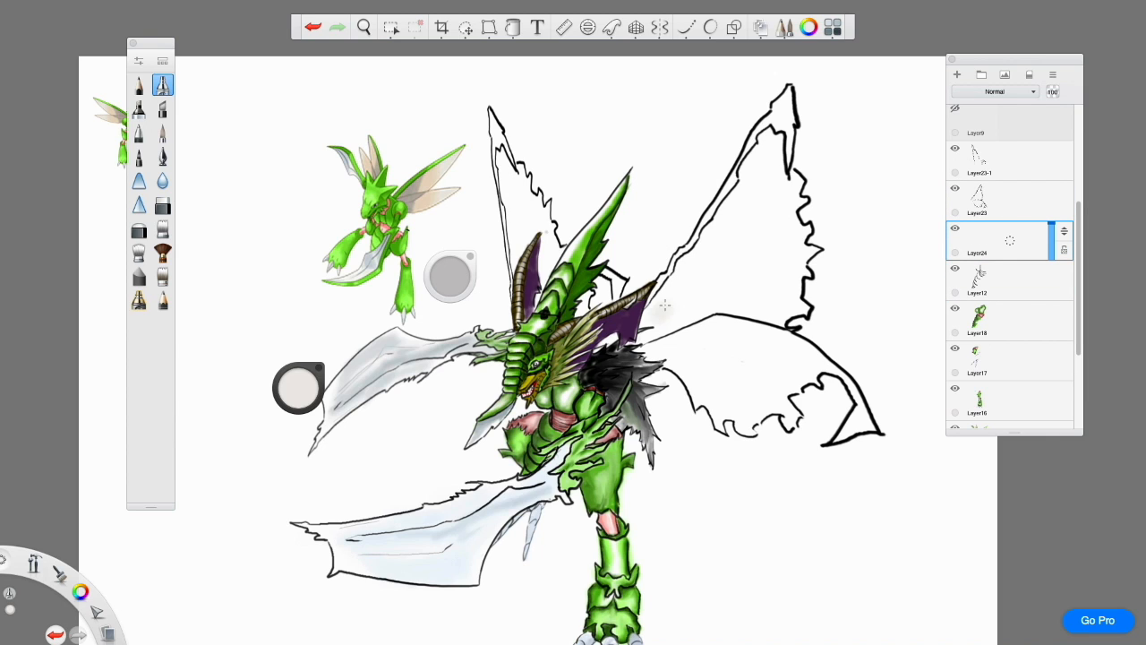
mouse_move(647, 320)
mouse_down()
mouse_move(688, 261)
mouse_move(710, 311)
mouse_move(755, 229)
mouse_move(733, 232)
mouse_move(738, 204)
mouse_move(773, 150)
mouse_move(794, 184)
mouse_move(744, 248)
mouse_move(790, 258)
mouse_move(746, 321)
mouse_move(659, 352)
mouse_move(703, 399)
mouse_move(731, 325)
mouse_move(764, 373)
mouse_move(715, 403)
mouse_move(815, 364)
mouse_up()
key(ctrl+z)
key(ctrl+y)
Show Layer9, place it beneath the Layer23-1 outlines and airbrush the far wing's membrane pale grey
scroll(1019, 195, up, 3)
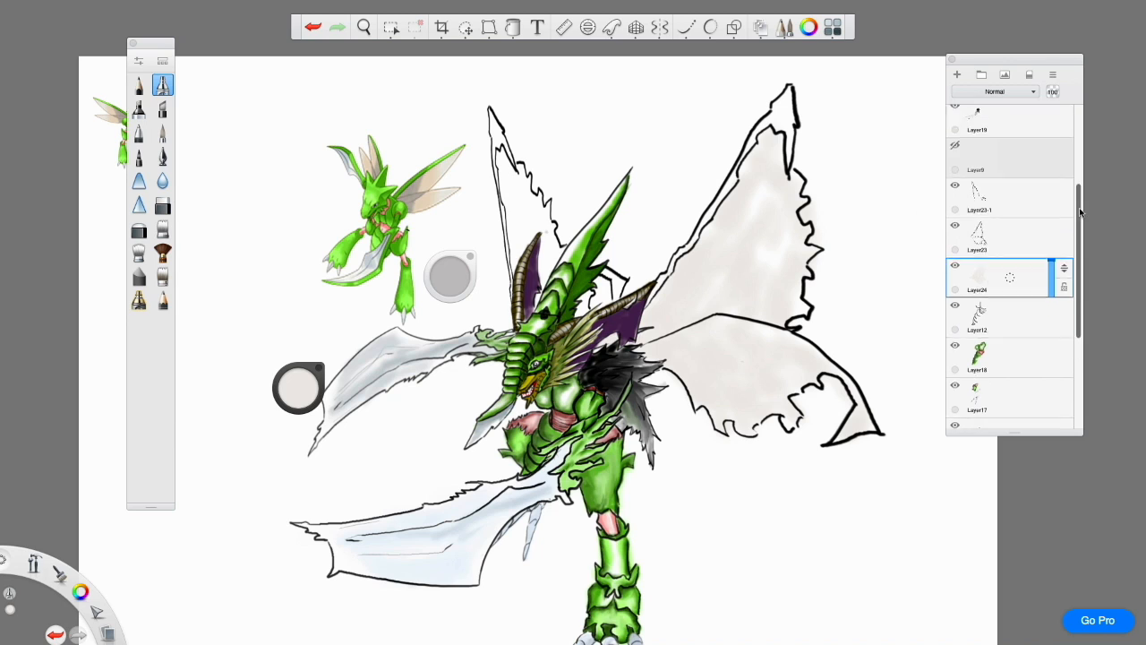
click(1045, 203)
drag(1064, 193, 1012, 258)
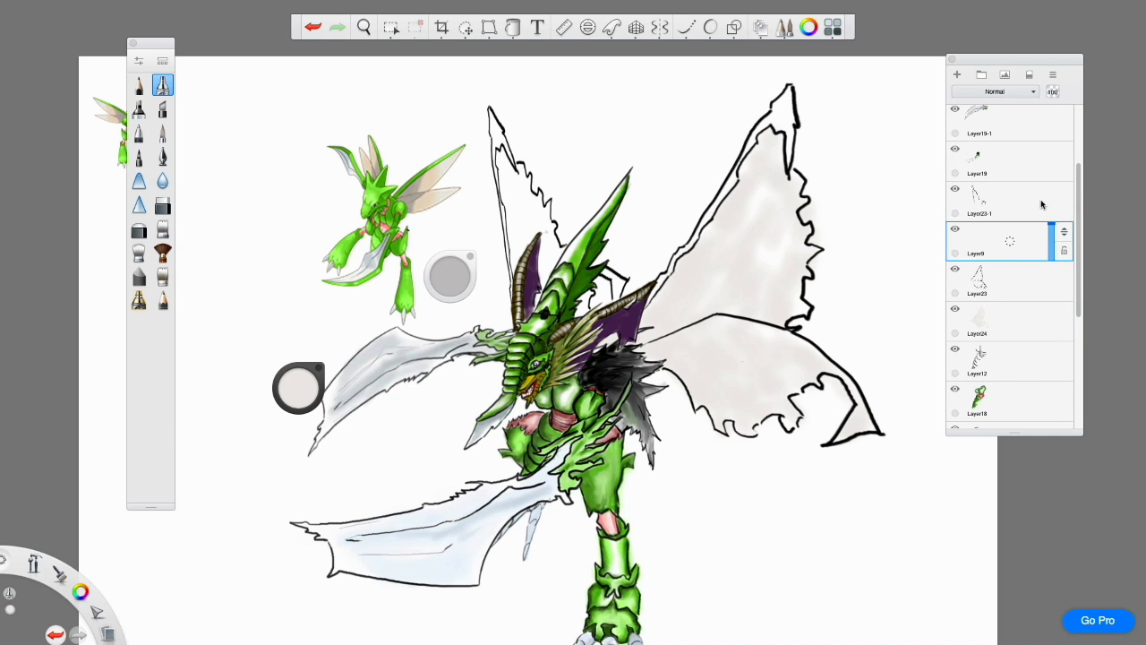
mouse_move(514, 268)
mouse_down()
mouse_move(537, 224)
mouse_move(525, 192)
mouse_up()
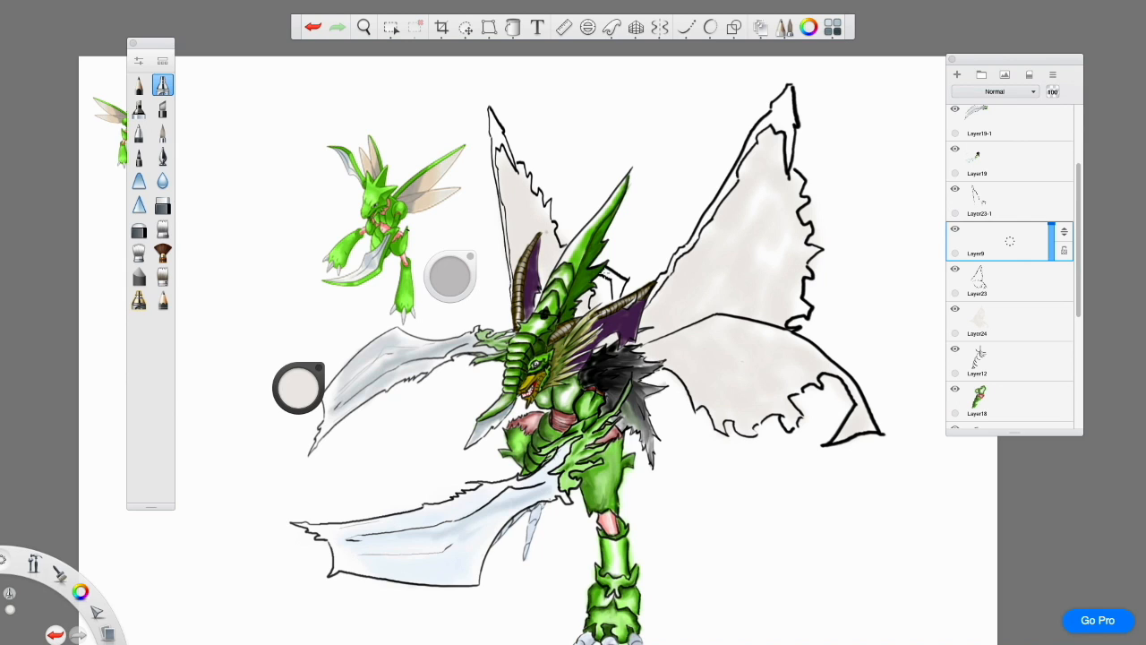
Sample beige from the reference Scyther's wing and shade the inner parts of the near wing membranes on Layer24
alt+click(439, 184)
mouse_move(663, 295)
mouse_down()
mouse_move(736, 197)
mouse_move(688, 289)
mouse_move(700, 305)
mouse_move(730, 264)
mouse_move(710, 312)
mouse_move(648, 344)
mouse_move(671, 361)
mouse_move(694, 334)
mouse_move(686, 363)
mouse_move(743, 327)
mouse_up()
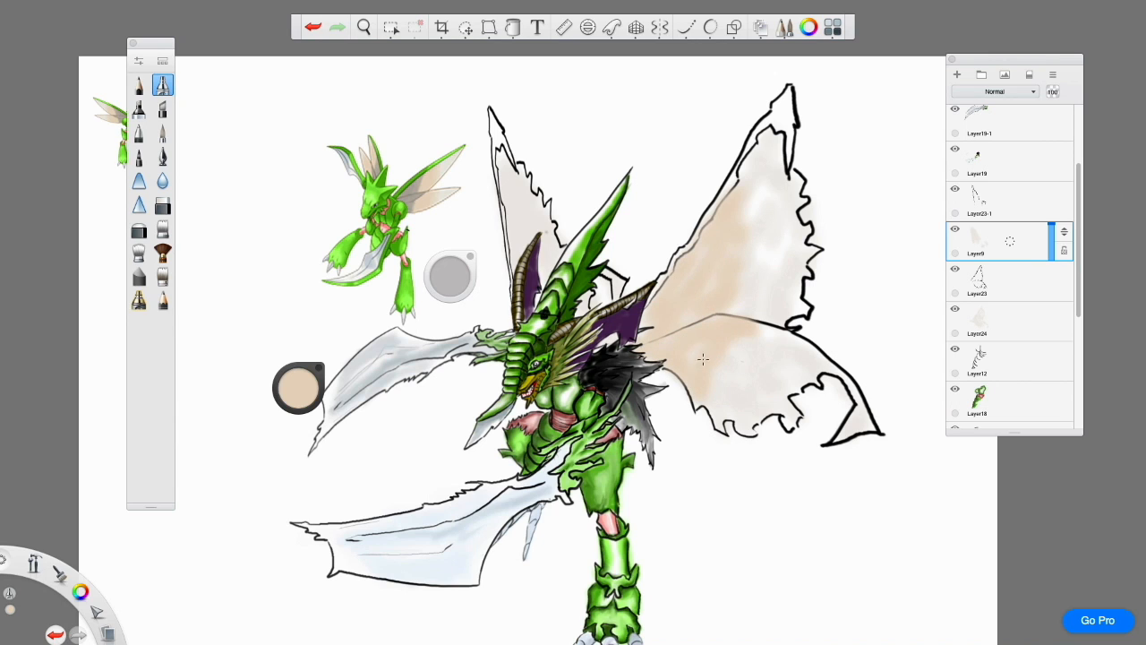
key(ctrl+z)
key(ctrl+z)
click(1003, 321)
mouse_move(645, 336)
mouse_down()
mouse_move(708, 233)
mouse_move(688, 369)
mouse_move(743, 291)
mouse_move(727, 425)
mouse_up()
key(ctrl+z)
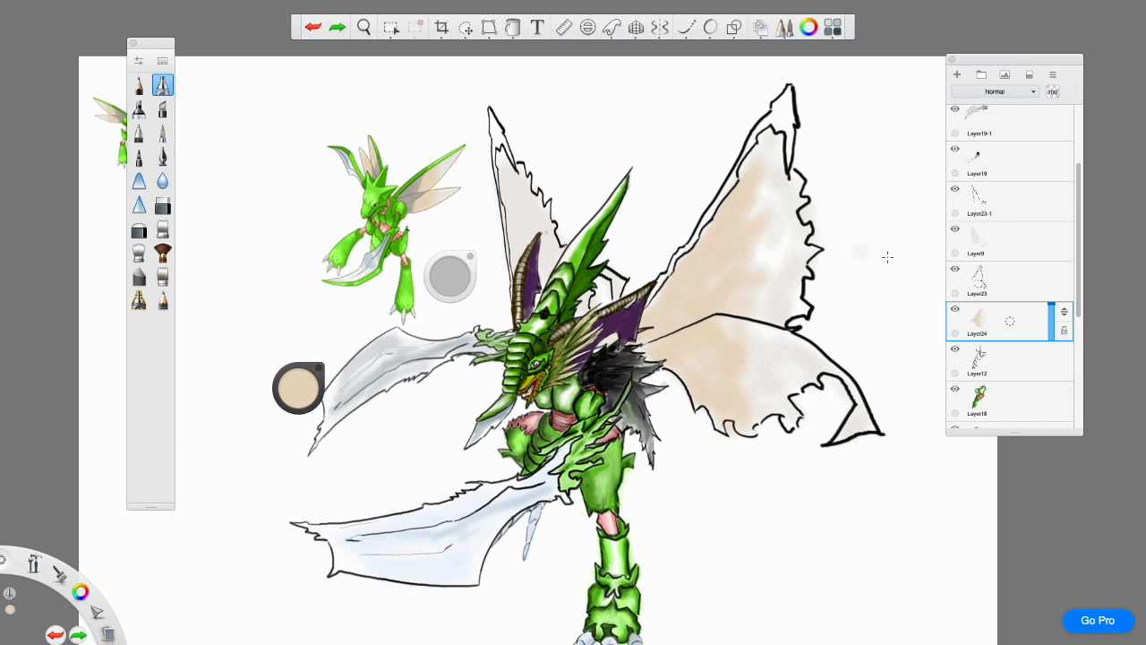
Shade the base of the far wing's membrane on Layer9 with beige and a darker taupe
click(1003, 240)
drag(507, 222, 548, 298)
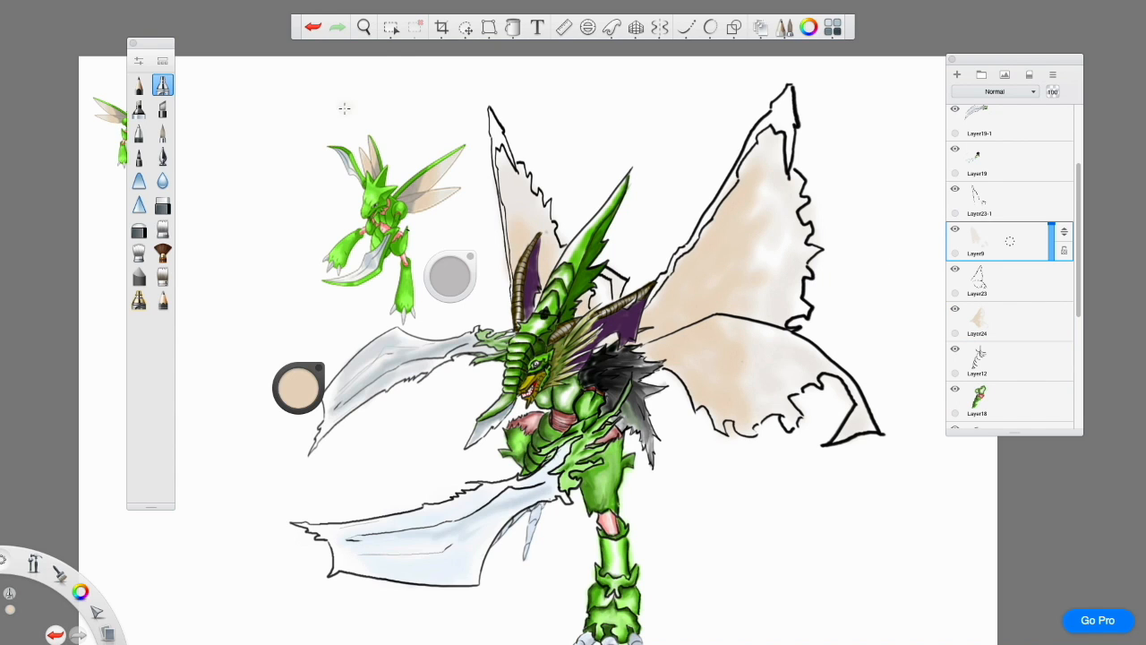
alt+click(541, 285)
drag(542, 273, 538, 256)
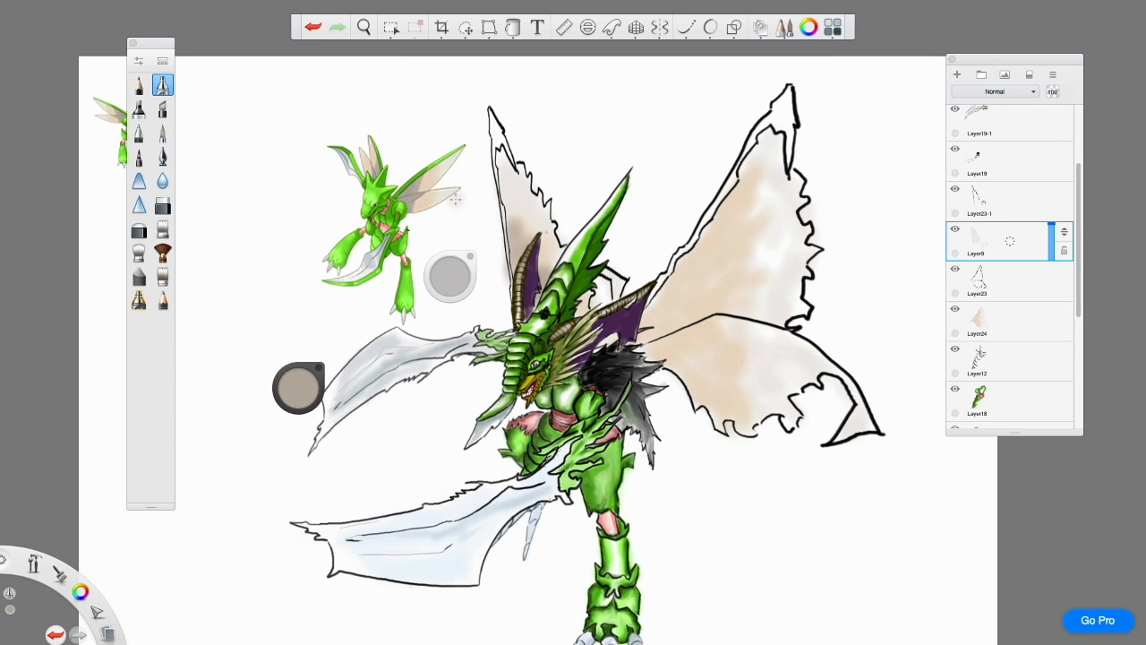
Darken the roots of the near wings with taupe on Layer24 and smudge the shading outward through the membranes
mouse_move(663, 340)
mouse_down()
mouse_move(654, 296)
mouse_move(690, 268)
mouse_move(649, 349)
mouse_move(708, 352)
mouse_move(715, 228)
mouse_up()
key(ctrl+z)
key(ctrl+z)
click(985, 321)
mouse_move(644, 334)
mouse_down()
mouse_move(659, 300)
mouse_move(707, 259)
mouse_move(681, 385)
mouse_move(671, 286)
mouse_up()
click(139, 253)
drag(747, 217, 744, 191)
mouse_move(685, 345)
mouse_down()
mouse_move(709, 403)
mouse_move(739, 298)
mouse_move(778, 377)
mouse_up()
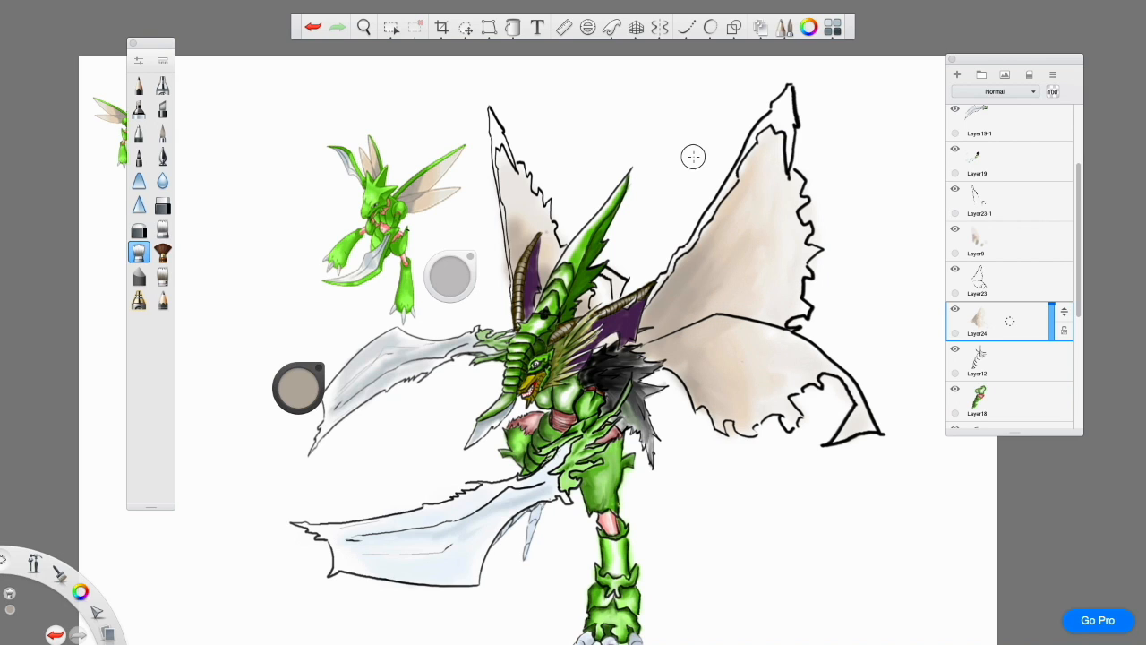
Smudge the beige and taupe shading along the far wing's membrane on Layer9
click(1010, 241)
drag(523, 225, 515, 206)
mouse_move(545, 277)
mouse_down()
mouse_move(580, 311)
mouse_move(520, 322)
mouse_move(549, 331)
mouse_up()
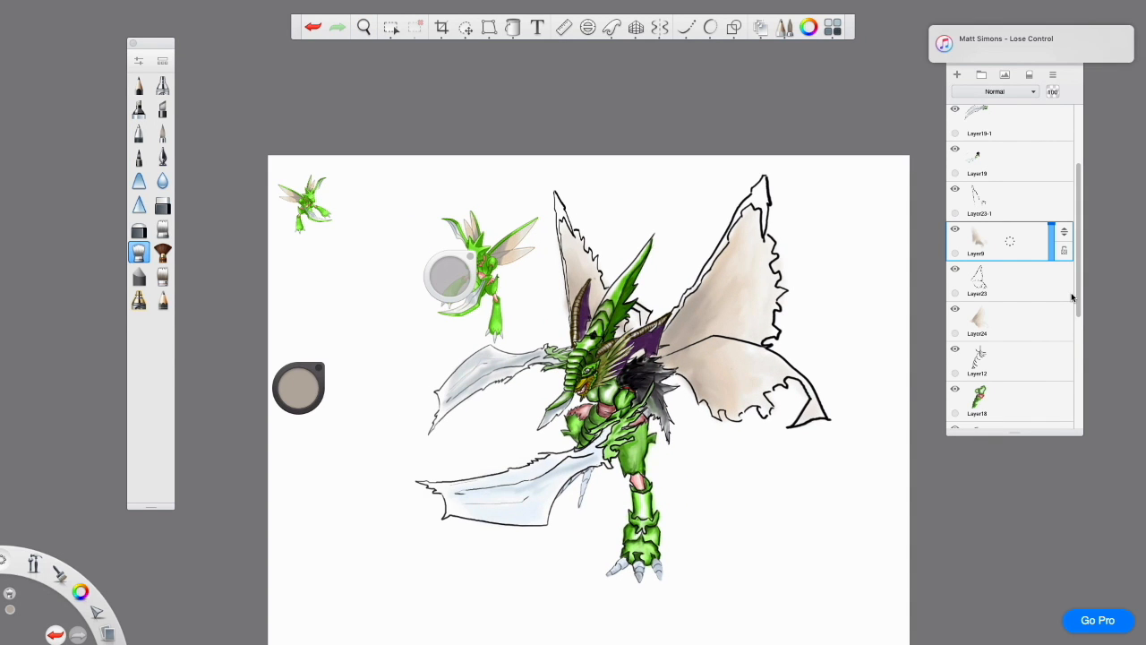
Sample a muted green from the artwork and colour the far wing's outer frame and pointed tip on Layer9
drag(755, 350, 745, 395)
click(162, 133)
key(ctrl+z)
alt+click(540, 315)
alt+click(670, 344)
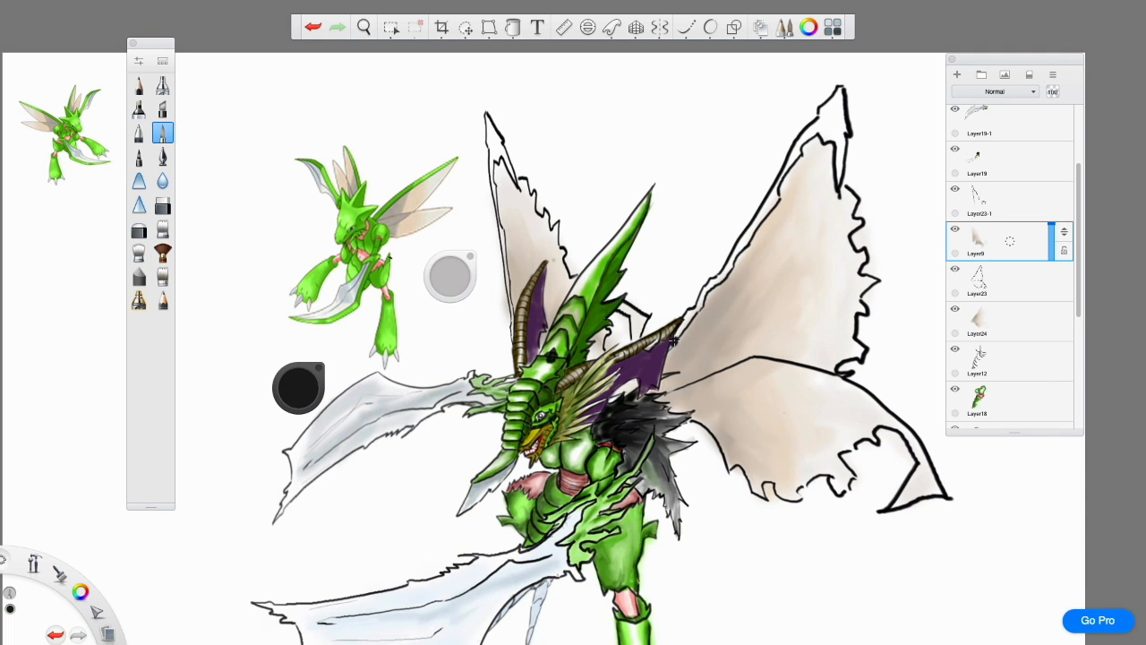
key(Page_Up)
click(973, 240)
alt+click(588, 430)
drag(488, 118, 515, 399)
scroll(502, 239, up, 5)
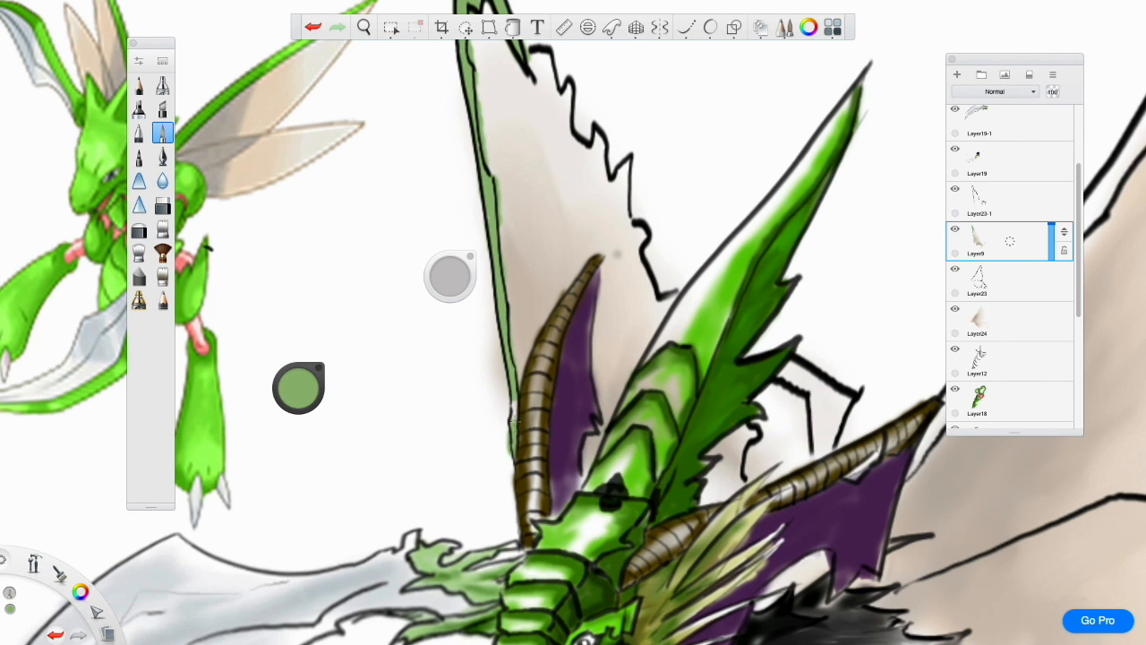
key(ctrl+z)
scroll(519, 367, down, 5)
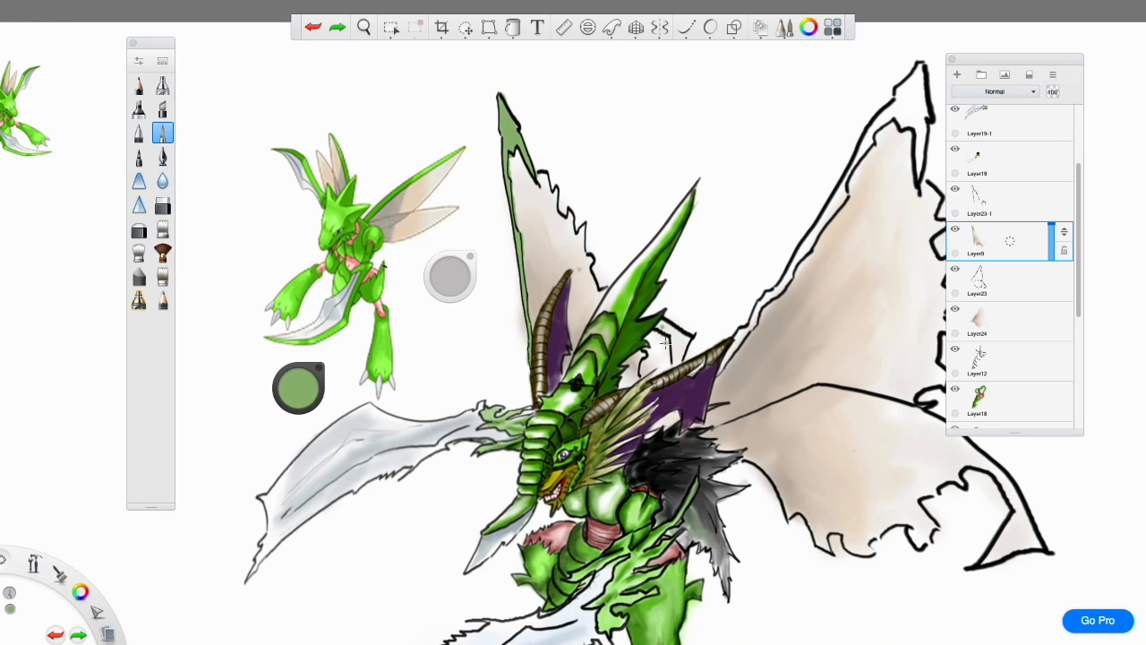
Colour the upper near wing's outer frame and pointed tip with the muted green on Layer24
click(996, 313)
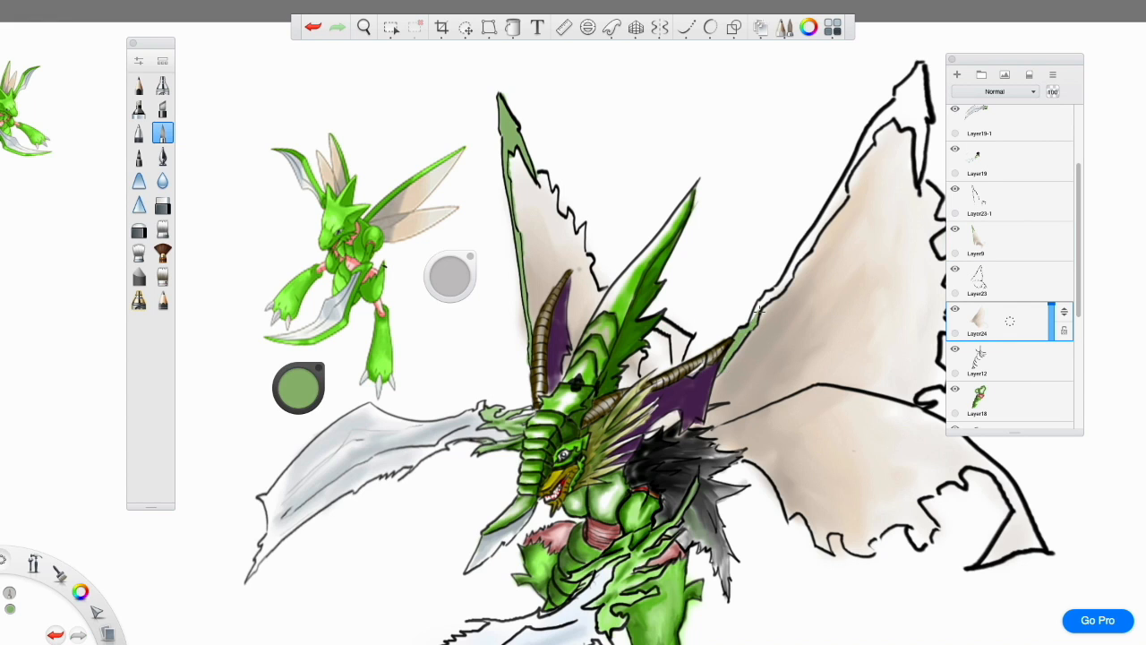
drag(793, 266, 839, 198)
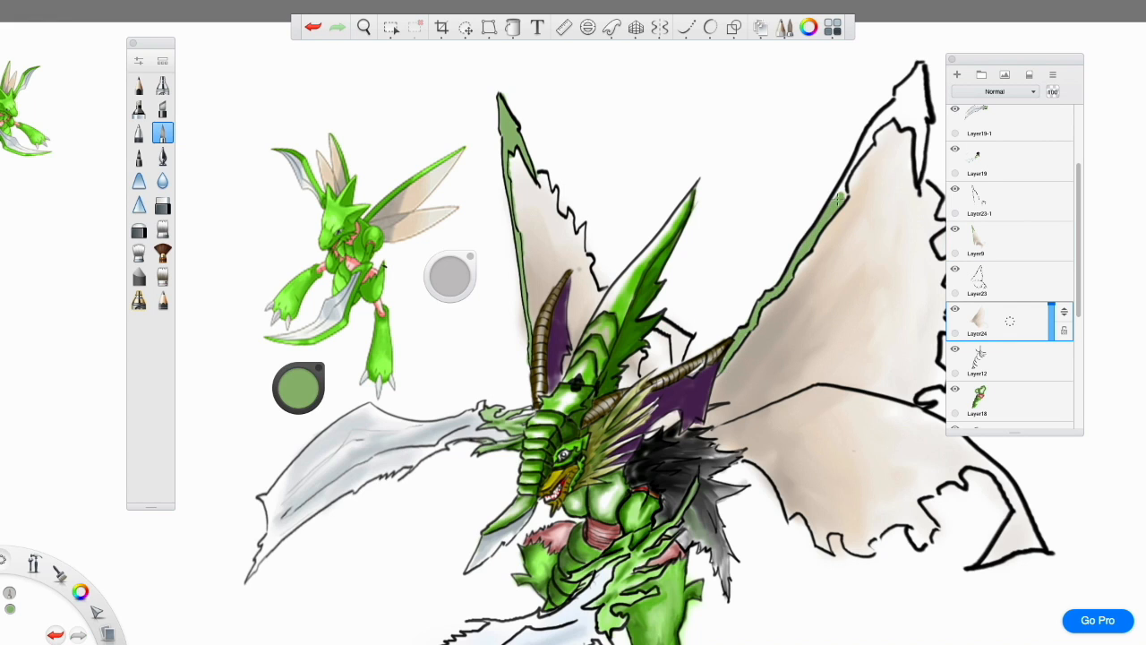
scroll(849, 179, down, 3)
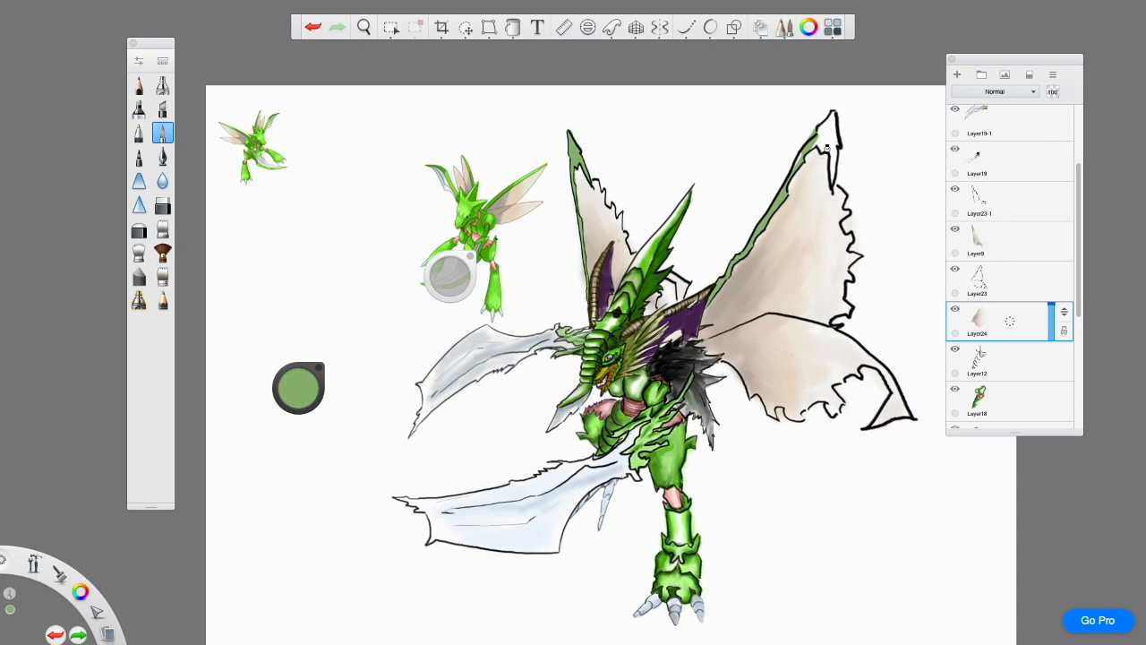
scroll(548, 307, down, 3)
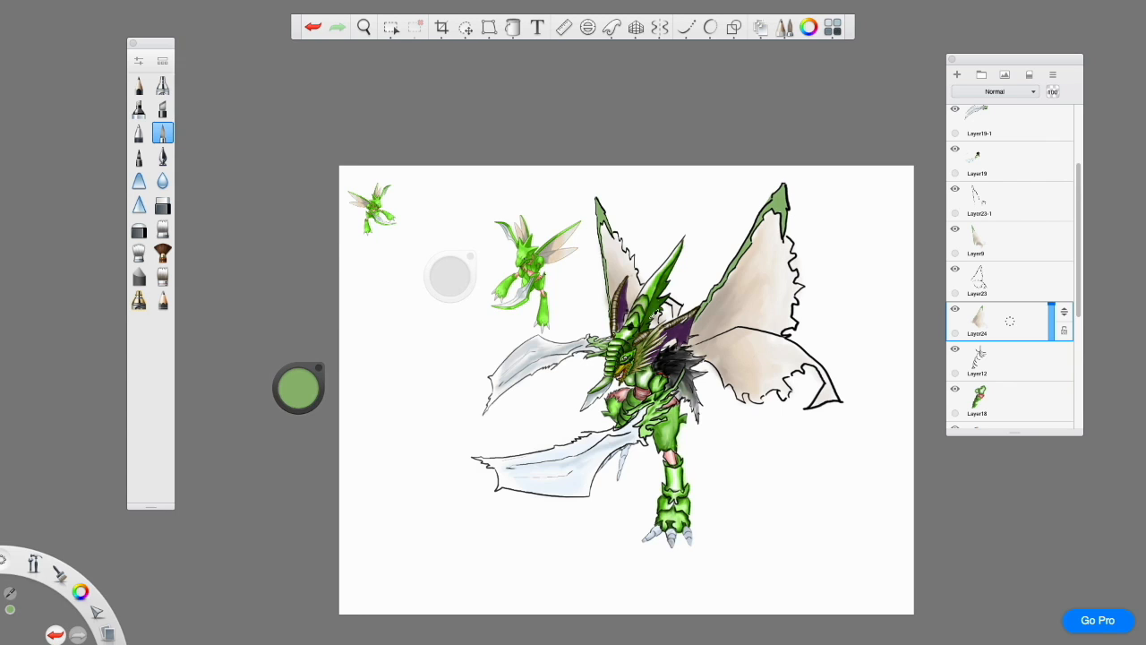
scroll(674, 385, up, 3)
key(ctrl+z)
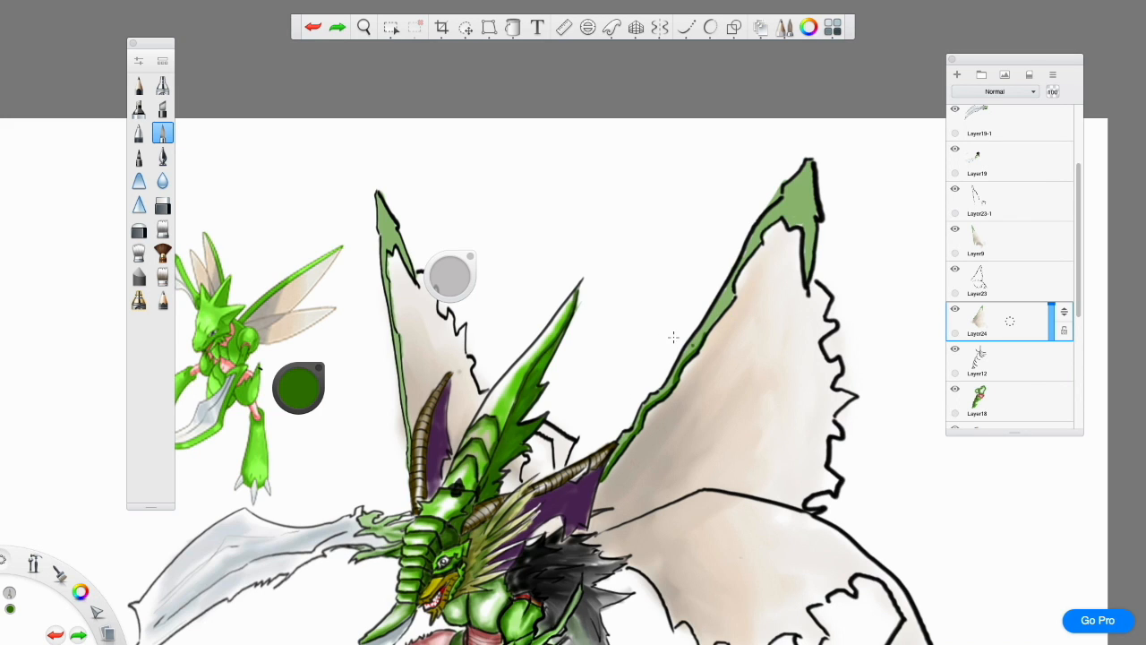
Shade the upper near wing's green frame with darker green on Layer24 and smudge the shading at its tip
drag(731, 296, 650, 430)
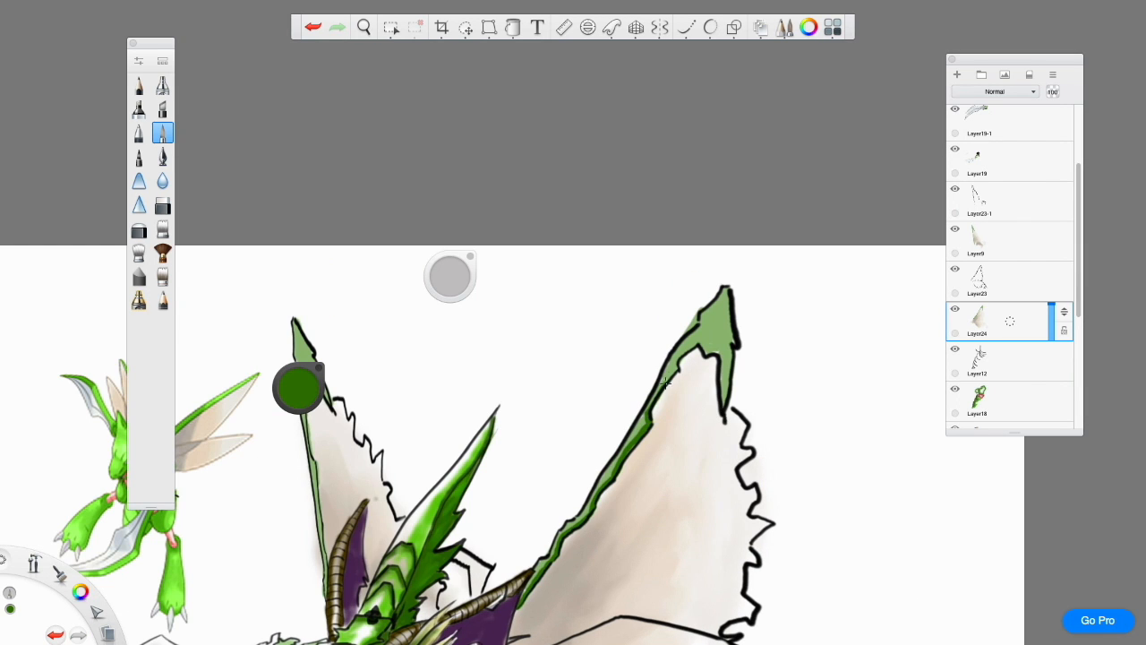
click(139, 253)
mouse_move(689, 348)
mouse_down()
mouse_move(724, 326)
mouse_move(711, 361)
mouse_move(724, 374)
mouse_up()
key(ctrl+z)
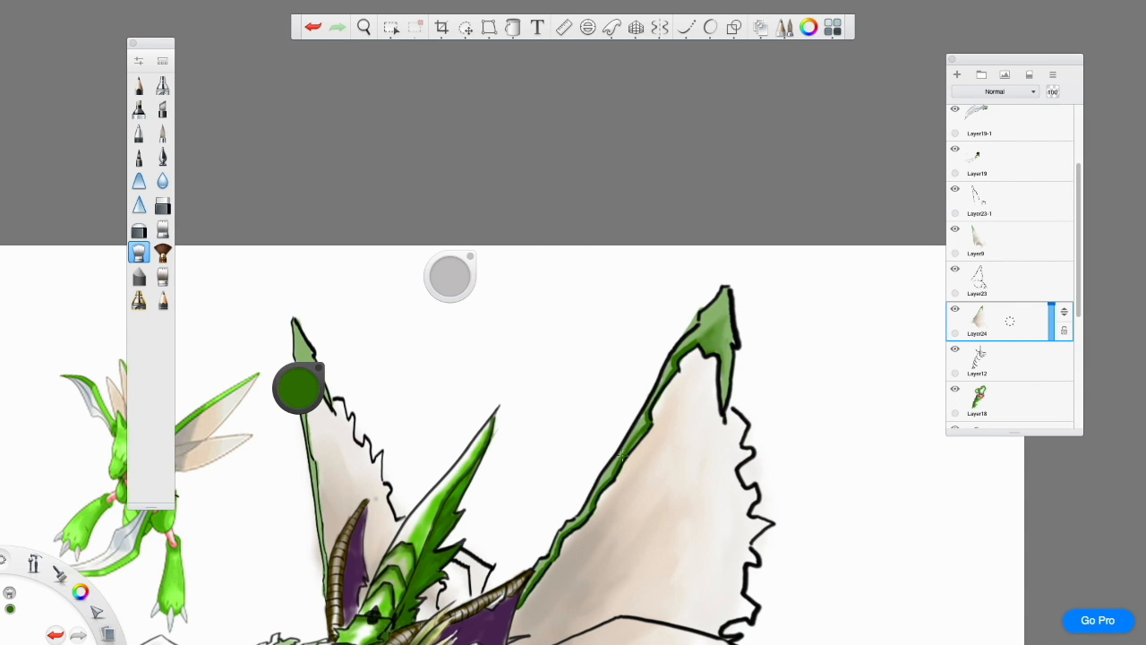
key(space)
drag(527, 634, 672, 562)
Shade the far wing's pointed tip and outer frame with the darker green on Layer9
click(163, 132)
key(space)
drag(406, 404, 502, 422)
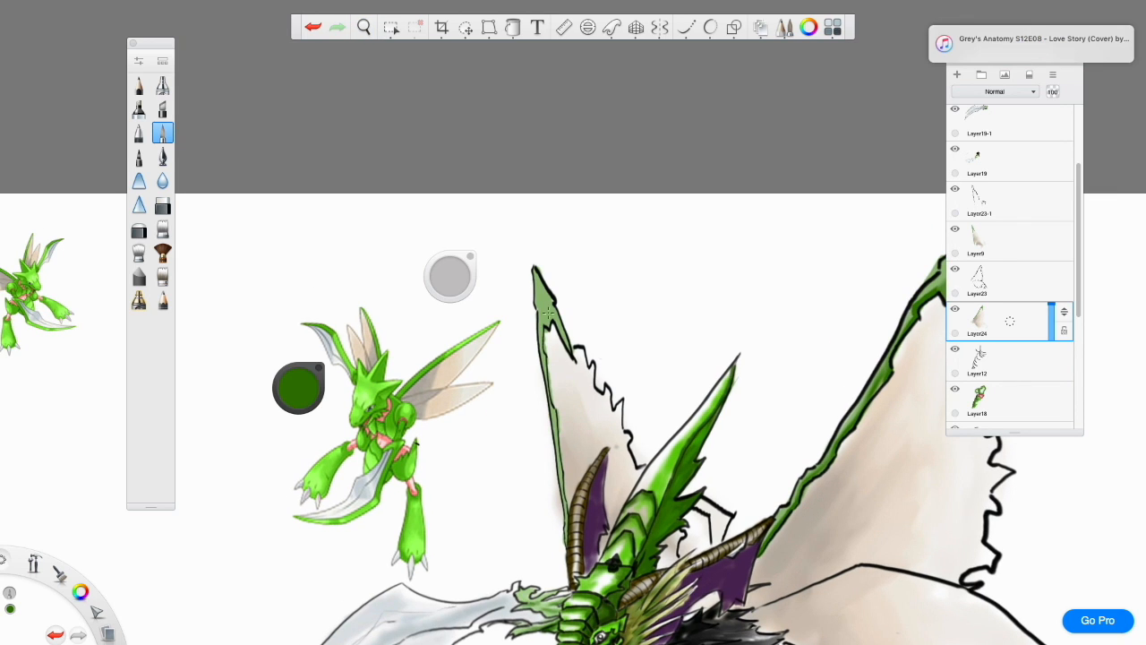
click(996, 243)
drag(537, 272, 547, 291)
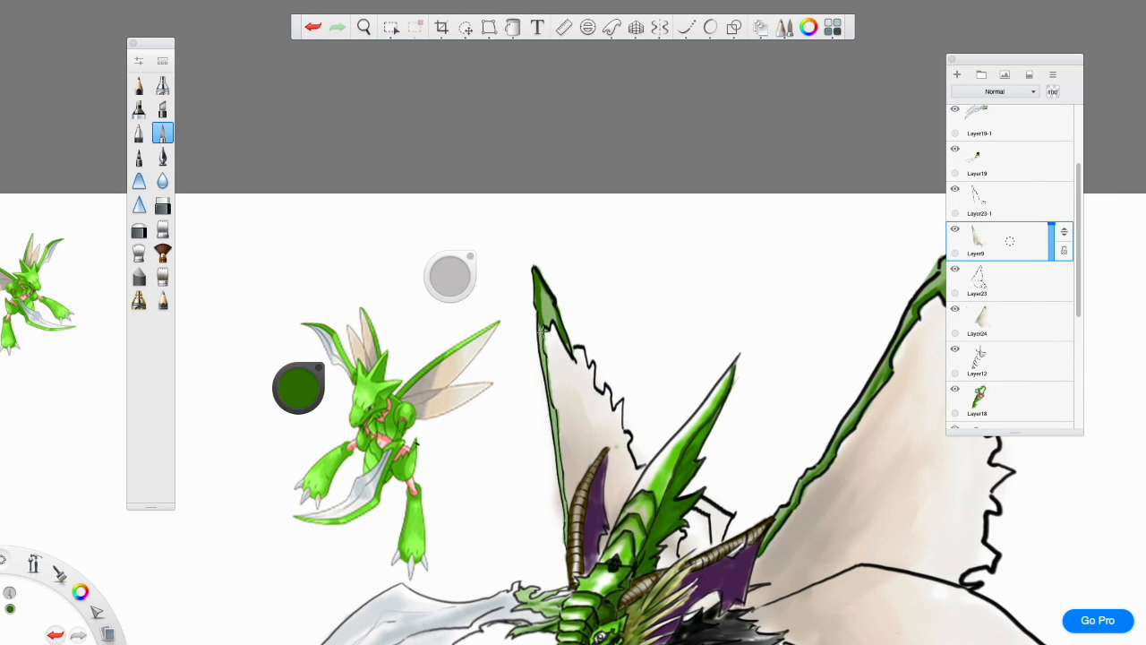
drag(542, 367, 564, 517)
key(space)
scroll(747, 369, down, 3)
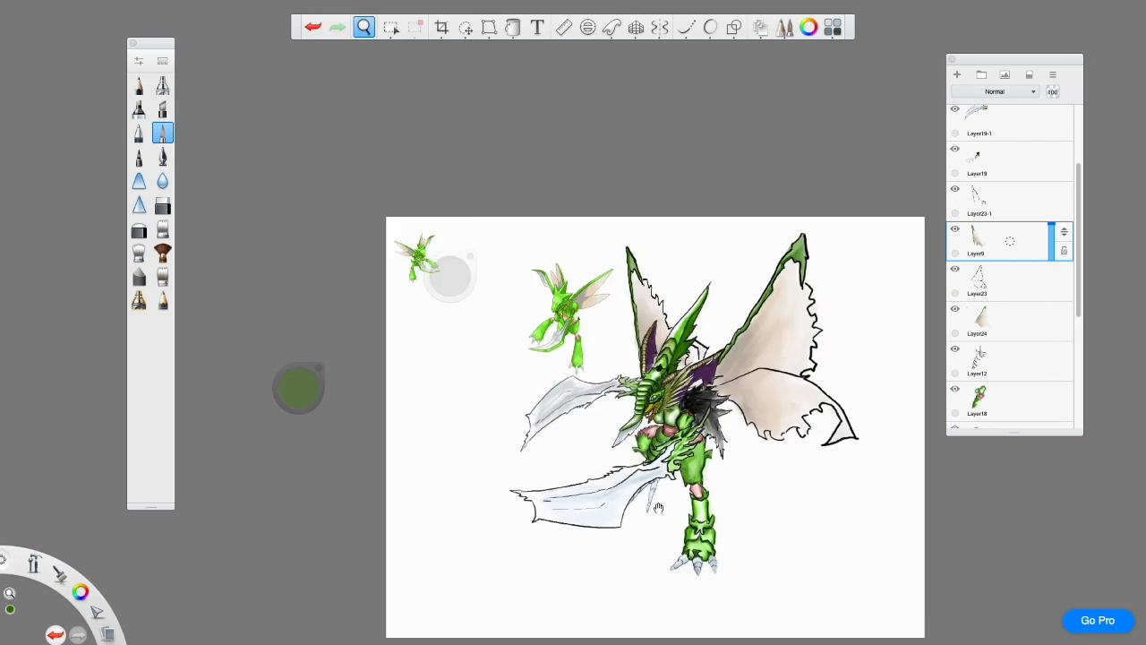
Switch the paint colour to black and tune the Soft Flurry snow brush to 27% light-pressure opacity and 50% heavy-pressure flow on a new top layer
scroll(654, 421, up, 5)
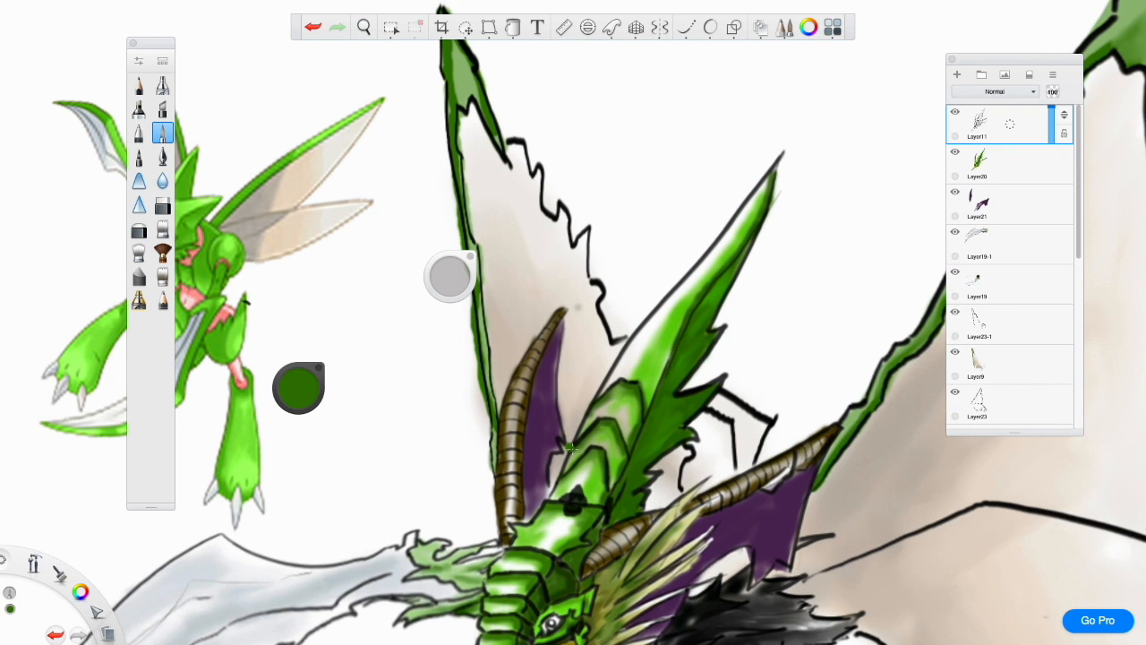
mouse_move(455, 292)
mouse_down()
mouse_move(279, 328)
mouse_move(488, 278)
mouse_up()
drag(299, 389, 305, 498)
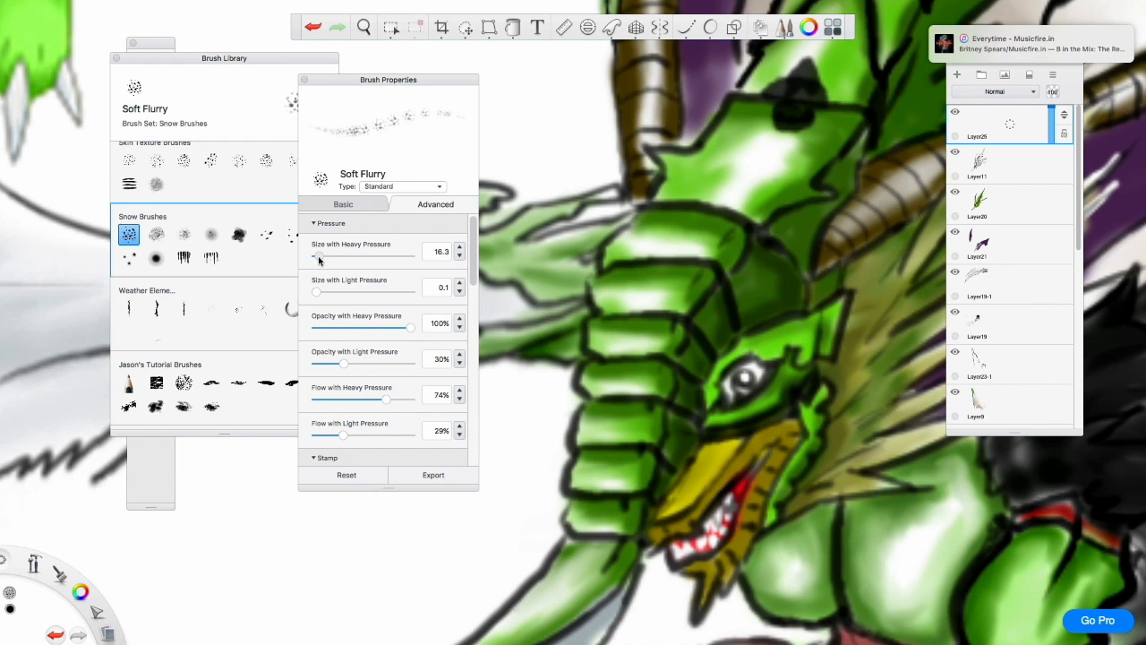
drag(343, 363, 339, 364)
scroll(460, 305, down, 3)
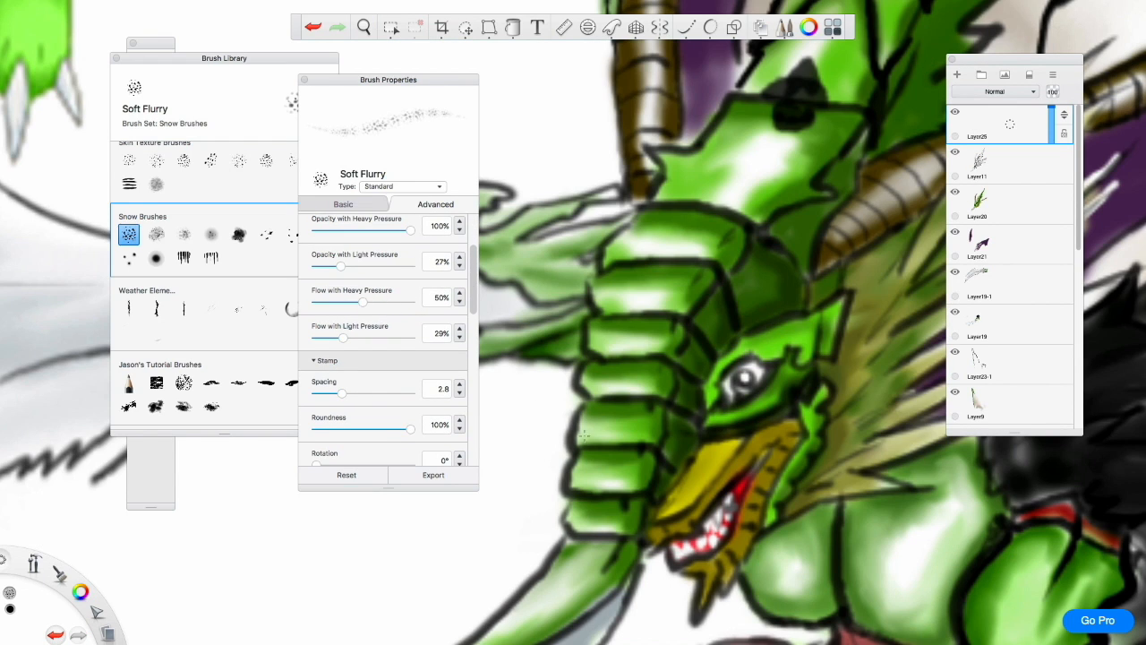
key(super+z)
Choose the Floating Trail snow brush and set its heavy and light pressure opacity to 82% and 10%, and flow to 43% and 12%
click(129, 258)
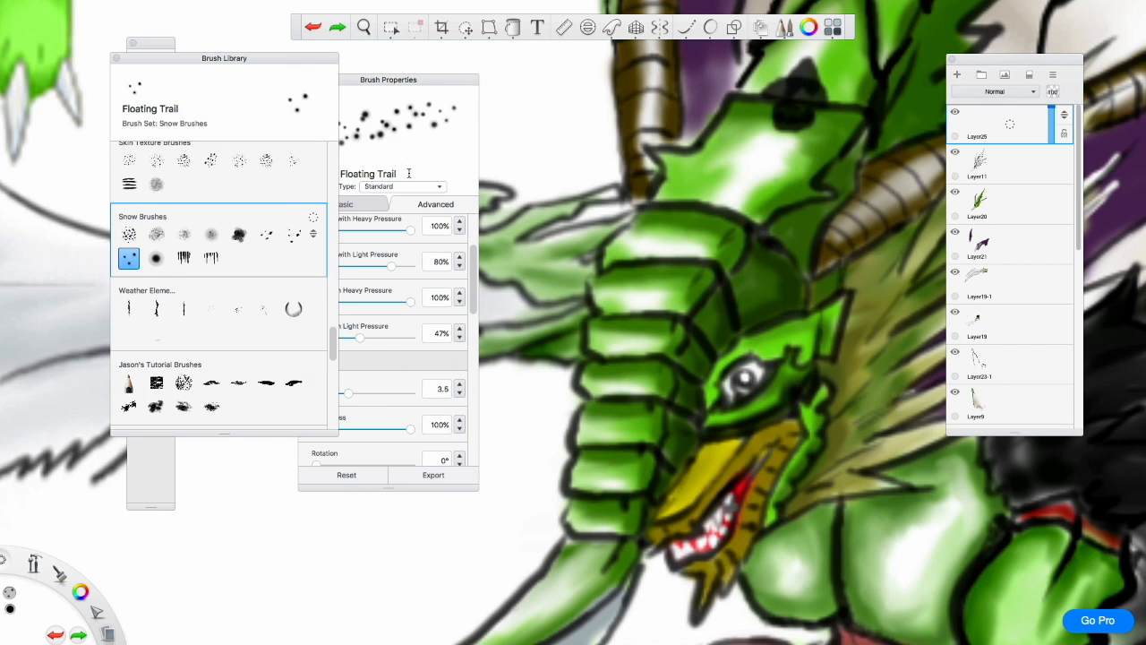
click(350, 327)
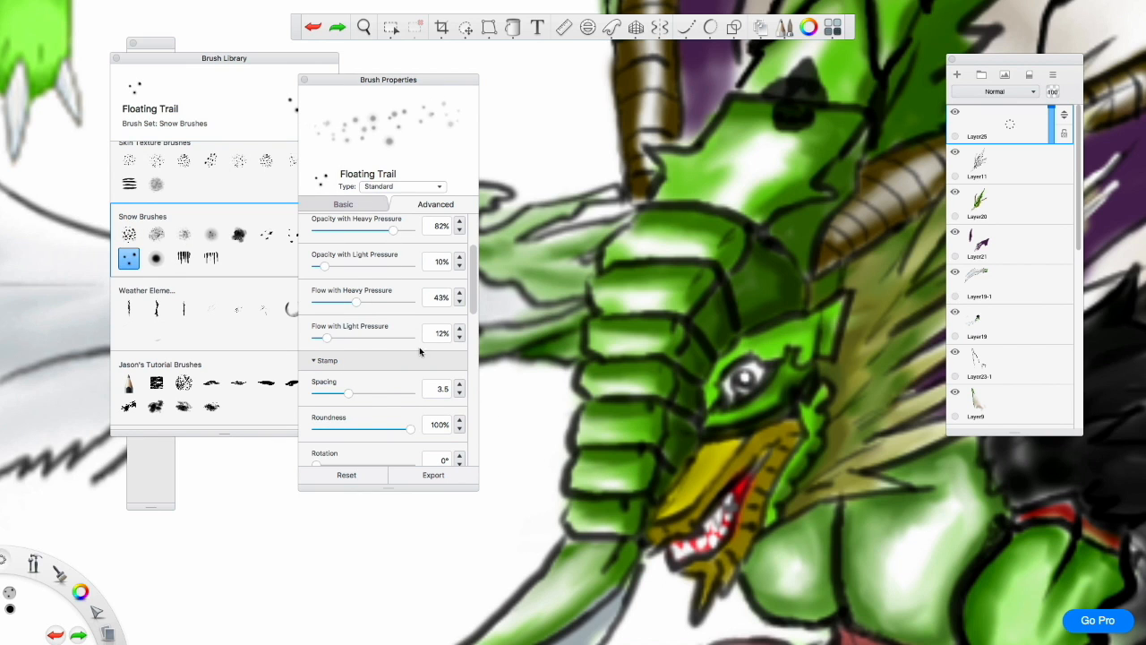
scroll(383, 259, up, 3)
mouse_move(538, 430)
mouse_down()
mouse_move(514, 402)
mouse_move(491, 240)
mouse_up()
click(303, 80)
key(super+z)
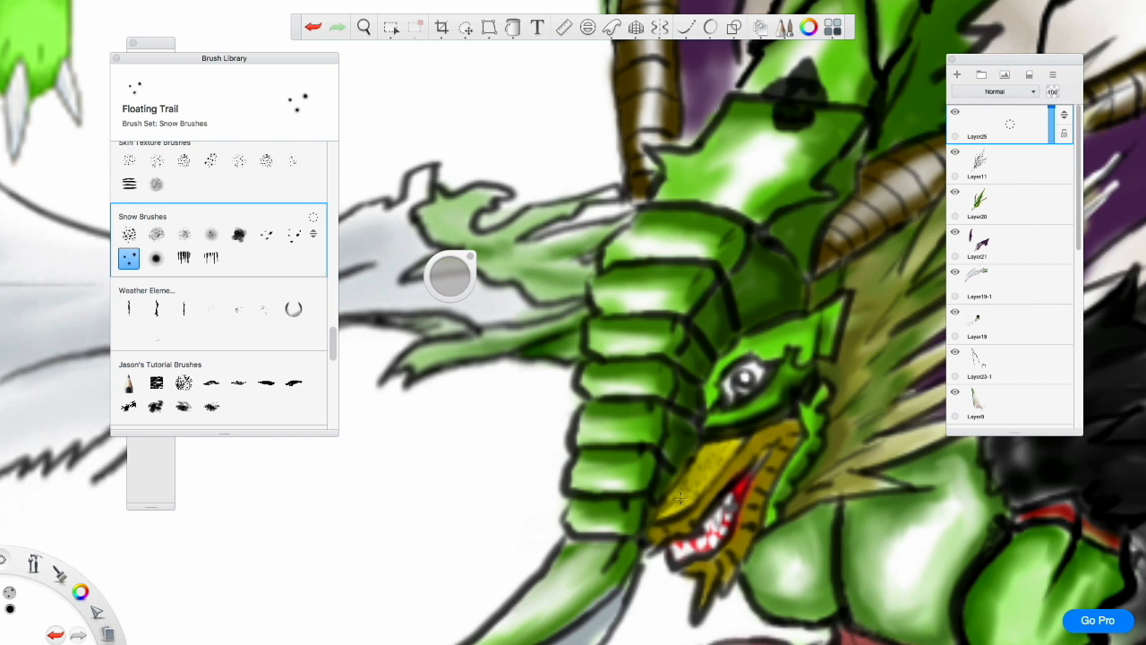
Speckle the head's armour plates, beak and chin blade with fine black Floating Trail dots on the top layer
mouse_move(620, 484)
mouse_down()
mouse_move(595, 421)
mouse_move(645, 296)
mouse_move(735, 188)
mouse_move(760, 209)
mouse_move(615, 401)
mouse_move(667, 430)
mouse_move(698, 418)
mouse_up()
key(space)
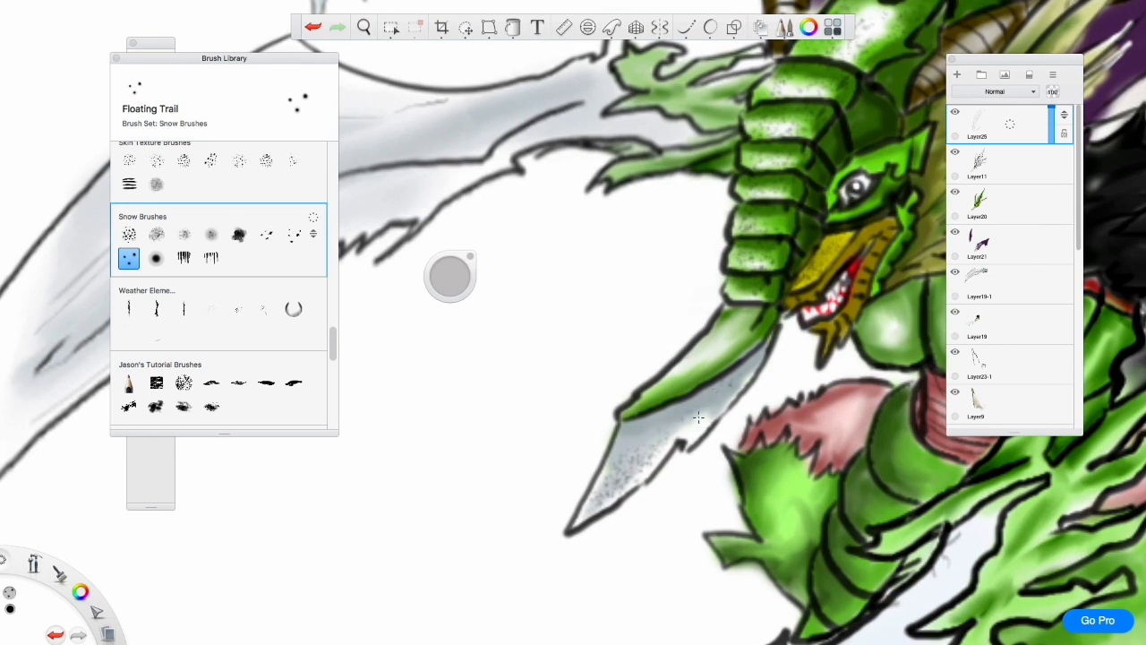
mouse_move(719, 343)
mouse_down()
mouse_move(600, 421)
mouse_move(755, 321)
mouse_up()
key(space)
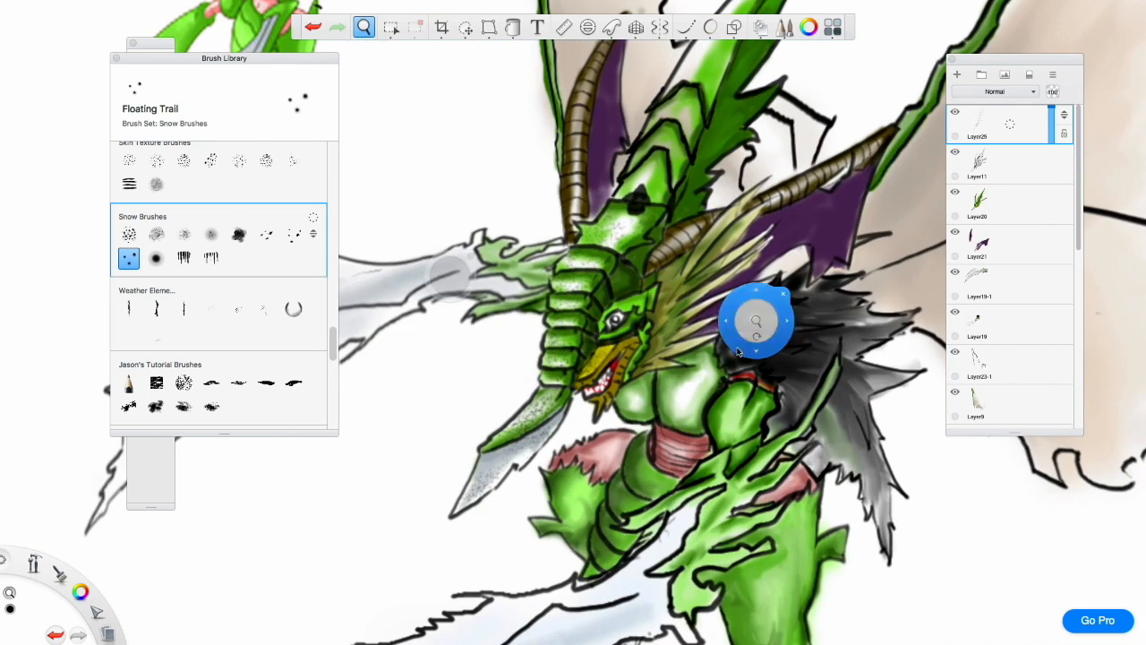
Speckle the chest, abdomen and armoured leg with fine black Floating Trail dots
click(116, 58)
drag(681, 390, 679, 435)
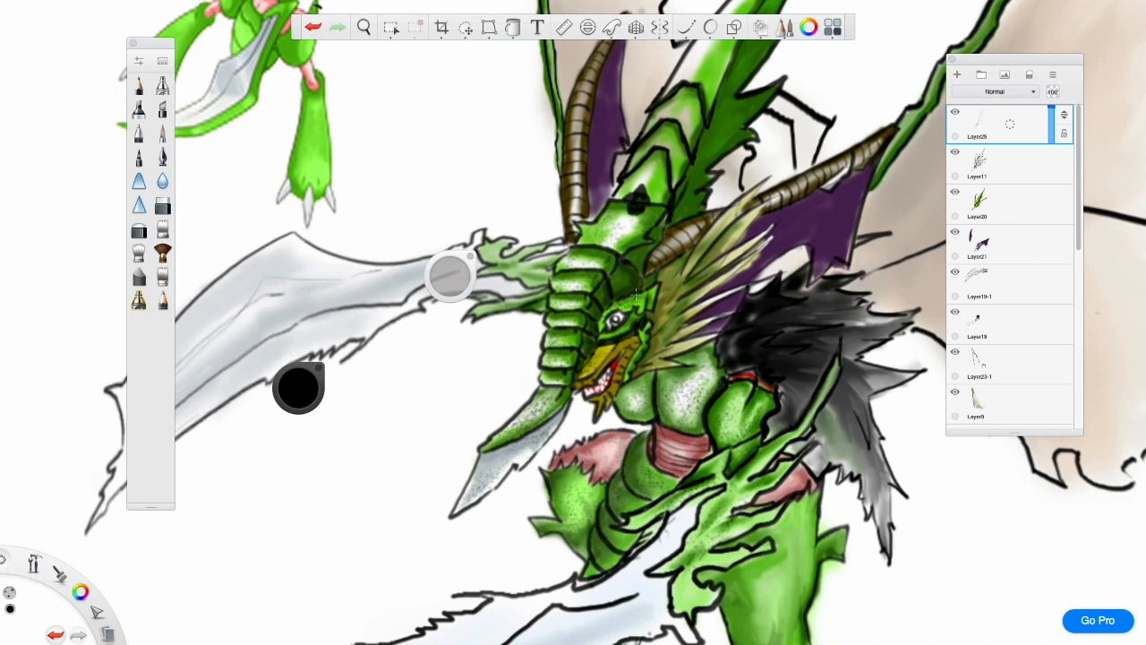
drag(570, 333, 451, 384)
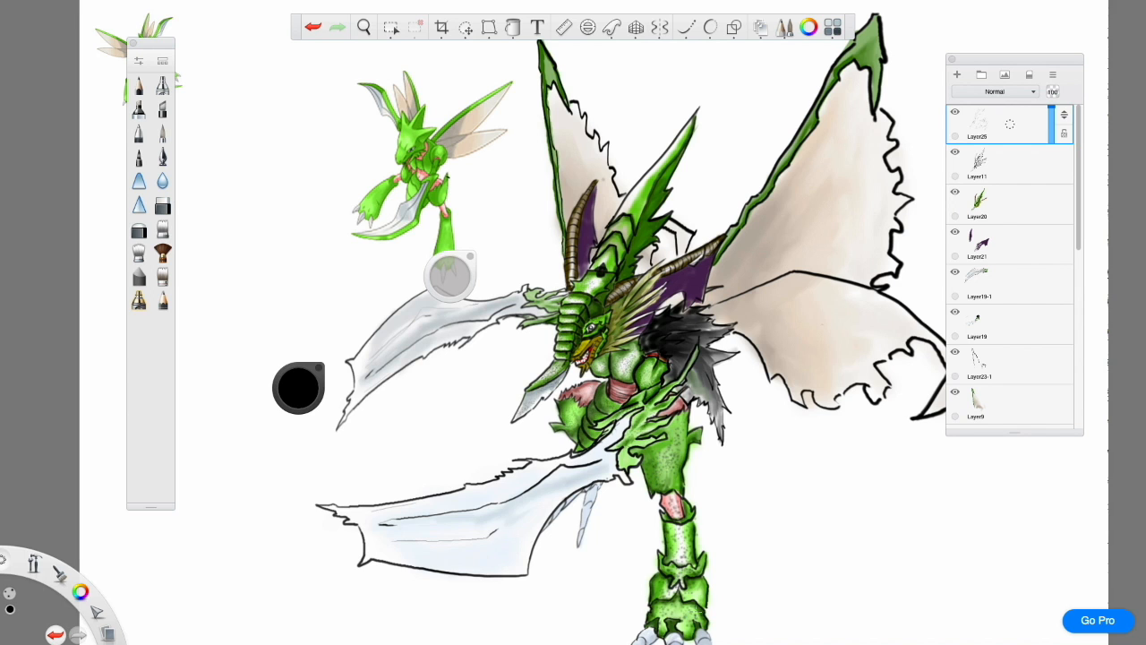
drag(643, 386, 617, 399)
Set the speckle layer's blending to Multiply and scatter larger grey spots over the wing membranes and scythe blades
click(987, 92)
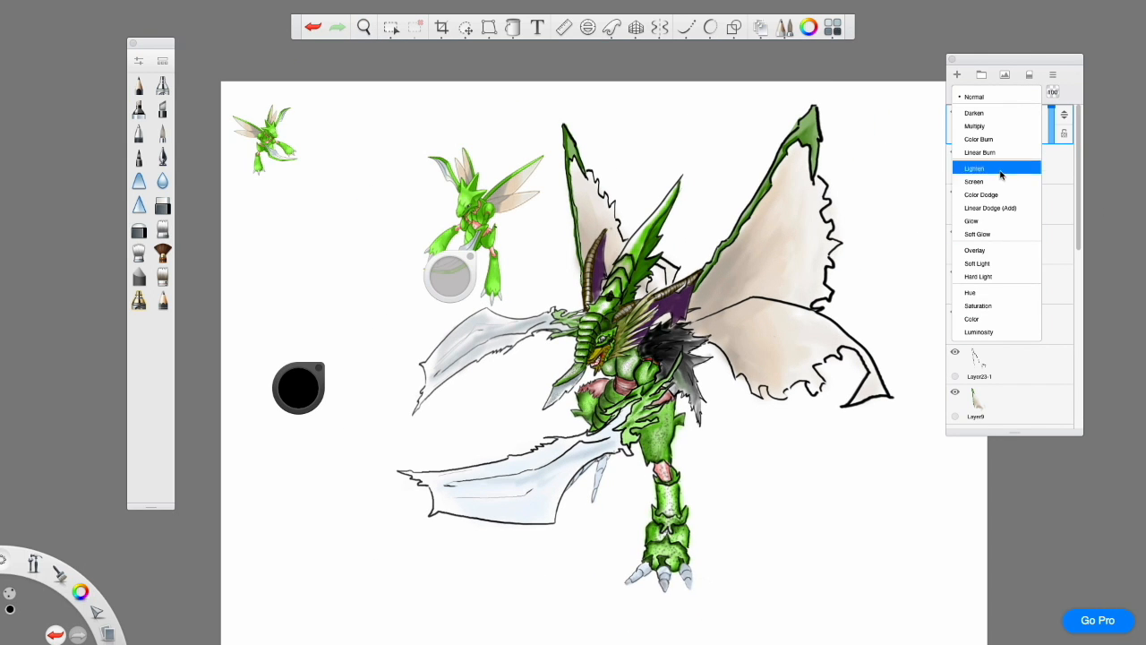
click(1011, 127)
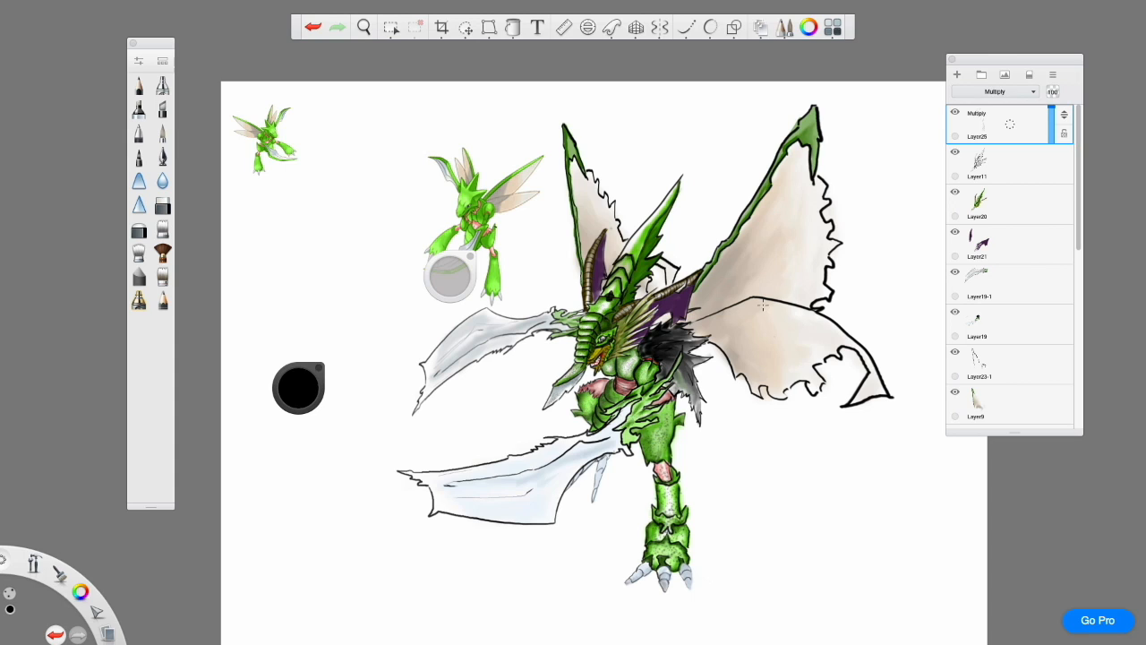
key(ctrl+z)
key(ctrl+z)
mouse_move(748, 262)
mouse_down()
mouse_move(720, 307)
mouse_move(768, 338)
mouse_move(802, 341)
mouse_up()
drag(603, 212, 585, 199)
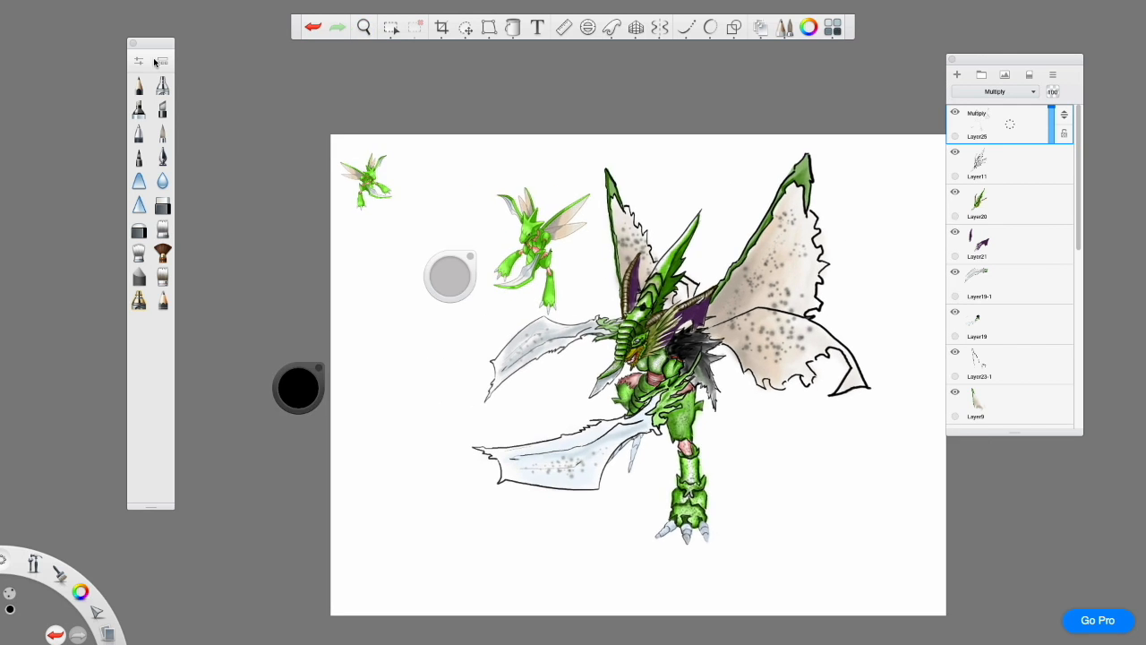
Try the Individual Snow Piece brush around the lower scythe arm and leg
click(163, 60)
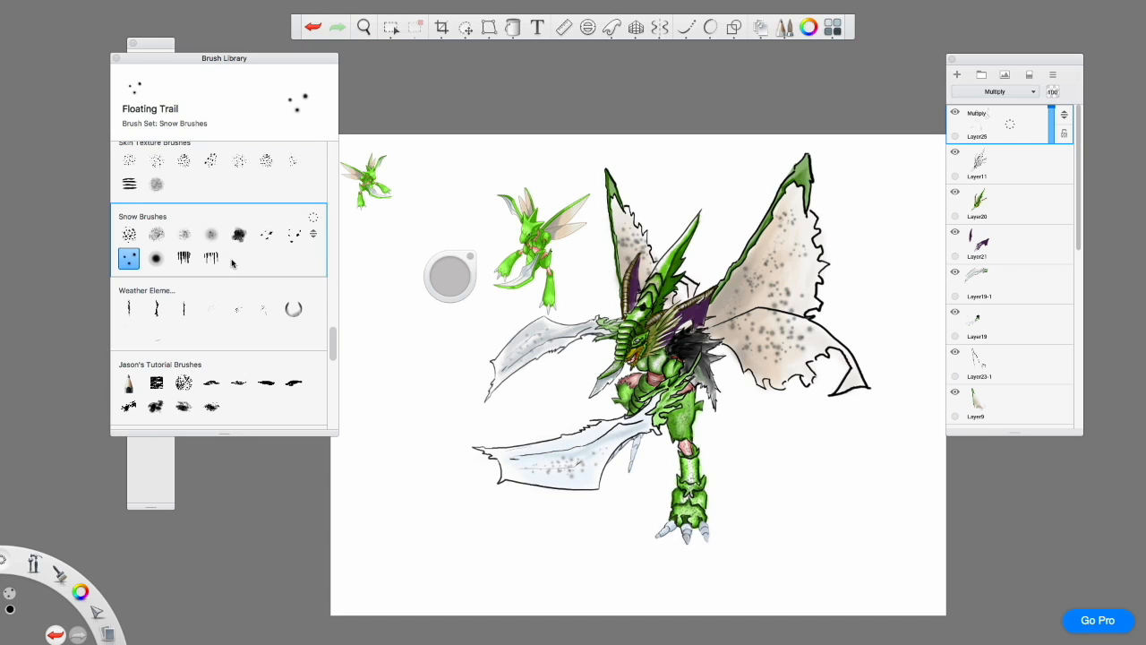
click(155, 257)
drag(409, 350, 422, 358)
key(super+z)
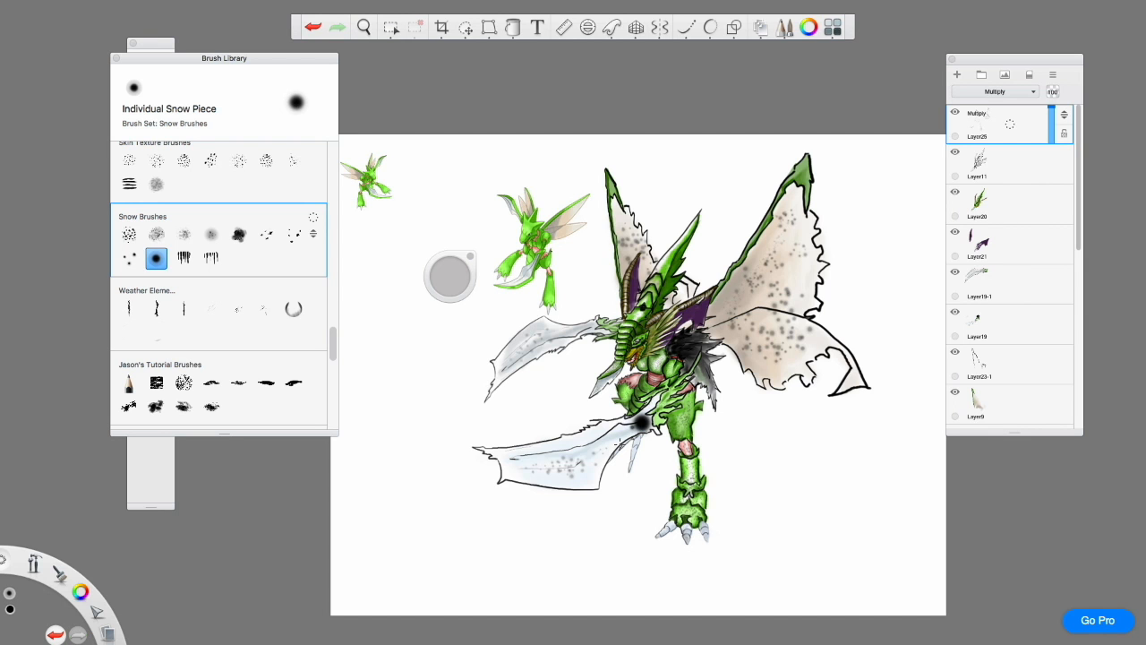
scroll(638, 427, up, 5)
click(754, 451)
key(super+z)
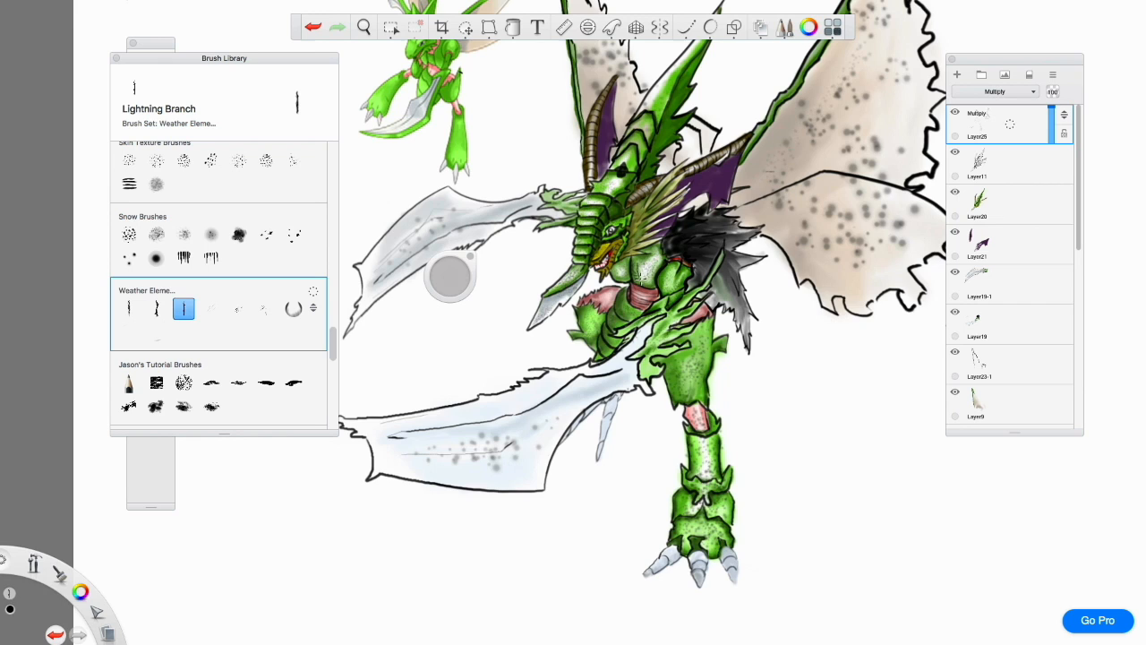
Try the Lightning Branch weather brush on the artwork
scroll(647, 271, up, 5)
drag(724, 208, 656, 329)
key(super+z)
mouse_move(660, 261)
mouse_down()
mouse_move(645, 206)
mouse_move(685, 172)
mouse_move(663, 315)
mouse_up()
scroll(661, 289, down, 5)
key(super+z)
Try the Open Flame weather brush with several test strokes around the scythes, body and wings
click(294, 308)
drag(445, 418, 450, 395)
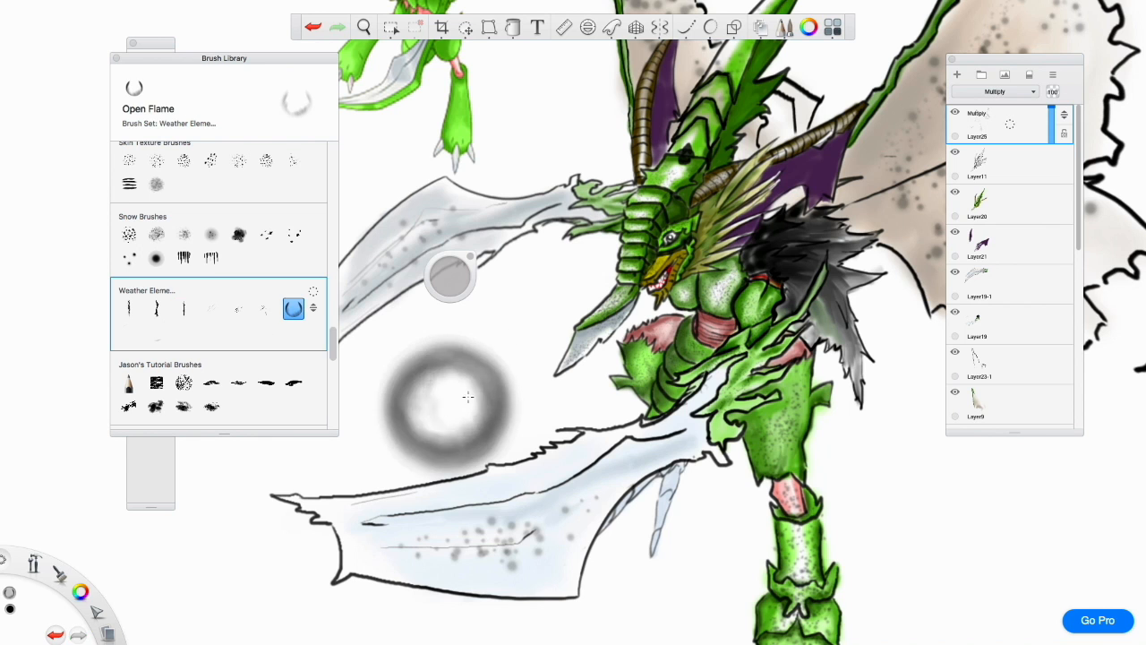
scroll(450, 395, down, 5)
drag(578, 415, 592, 371)
key(super+z)
key(super+z)
mouse_move(751, 384)
mouse_down()
mouse_move(751, 430)
mouse_move(638, 419)
mouse_move(871, 380)
mouse_up()
key(super+z)
drag(483, 269, 631, 354)
key(super+z)
key(super+z)
click(806, 269)
click(823, 197)
mouse_move(822, 197)
mouse_down()
mouse_move(811, 237)
mouse_move(743, 269)
mouse_move(694, 269)
mouse_move(677, 255)
mouse_up()
key(super+z)
Choose the Storm weather brush and test its texture at different sizes near the scythe blades
click(264, 313)
drag(457, 358, 536, 457)
key(super+z)
scroll(638, 308, up, 5)
drag(450, 276, 146, 289)
drag(403, 338, 538, 302)
key(super+z)
scroll(739, 246, down, 1)
Enlarge the Storm brush and texture the leg, both scythe blades and the chest with fine grey strokes
mouse_move(449, 276)
mouse_down()
mouse_move(676, 271)
mouse_move(997, 332)
mouse_up()
mouse_move(839, 368)
mouse_down()
mouse_move(854, 338)
mouse_move(874, 541)
mouse_up()
mouse_move(668, 488)
mouse_down()
mouse_move(739, 399)
mouse_move(608, 437)
mouse_up()
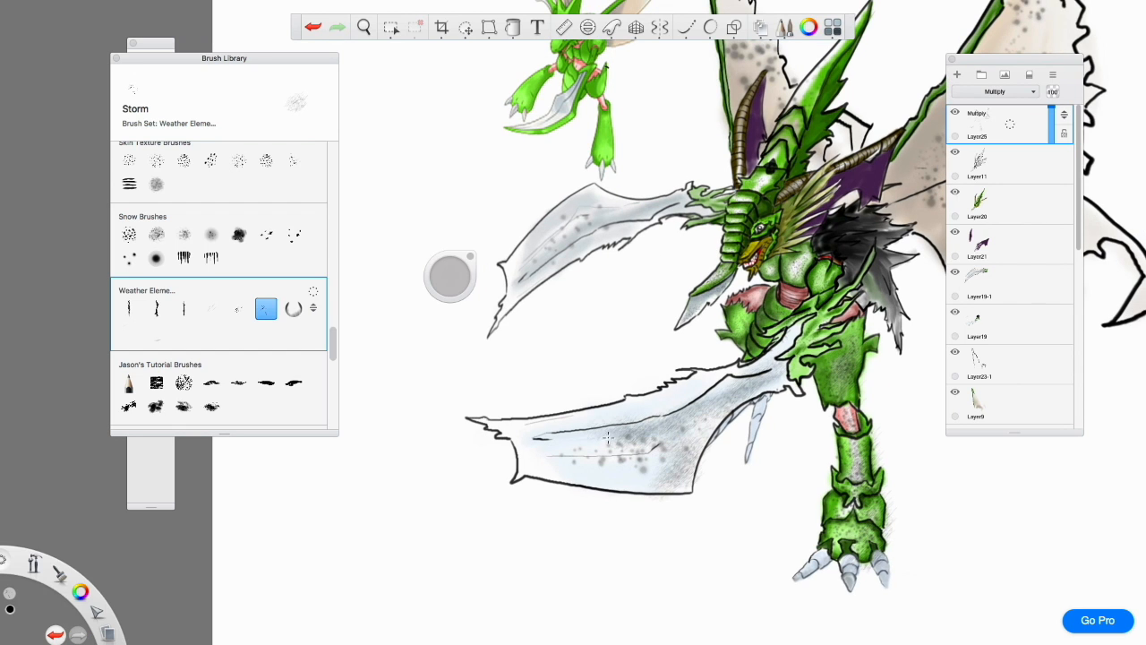
mouse_move(553, 463)
mouse_down()
mouse_move(646, 475)
mouse_move(715, 449)
mouse_up()
mouse_move(515, 265)
mouse_down()
mouse_move(584, 228)
mouse_move(656, 215)
mouse_up()
mouse_move(795, 273)
mouse_down()
mouse_move(778, 277)
mouse_move(717, 407)
mouse_up()
key(space)
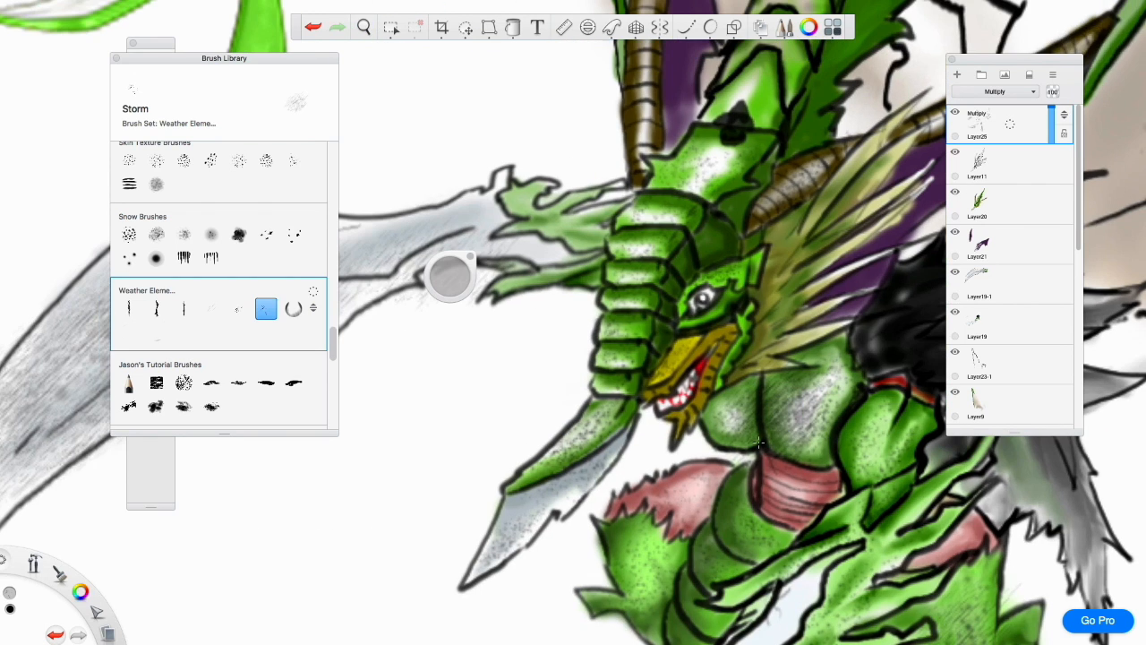
key(bracketleft)
Try the Dense Freckles skin texture brush beside the scythe blades
scroll(332, 426, down, 5)
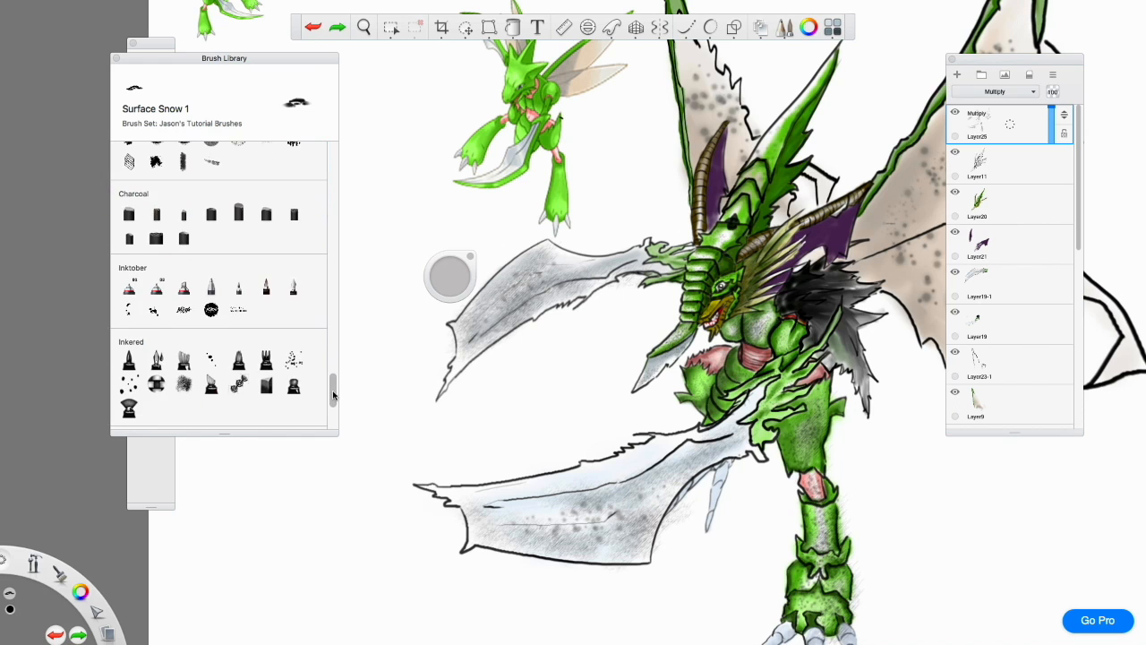
click(266, 386)
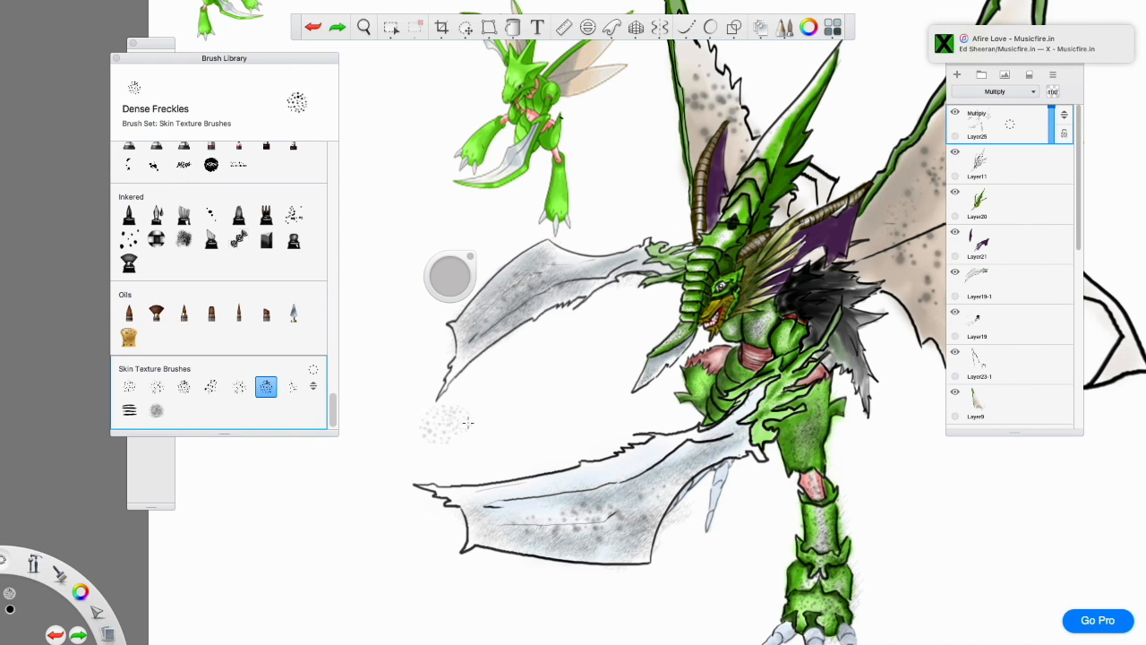
key(super+z)
Choose the Scattered Freckles brush, dot freckles along the lower scythe blade's upper edge and switch the paint colour to red
scroll(537, 456, up, 3)
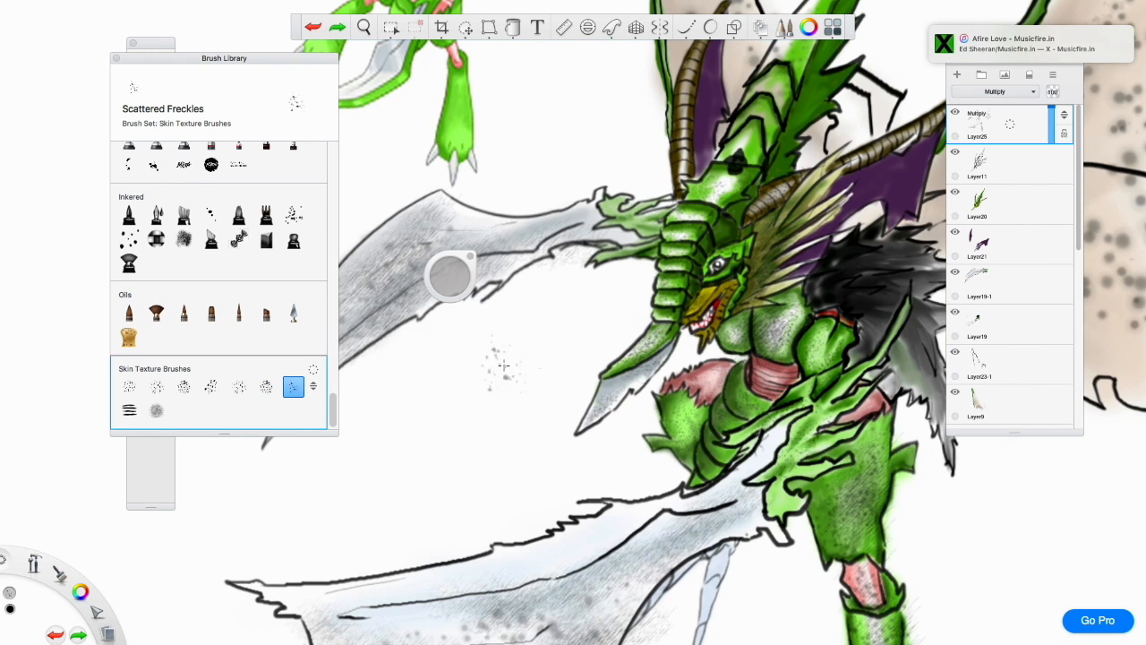
double_click(293, 386)
scroll(419, 311, down, 3)
click(309, 79)
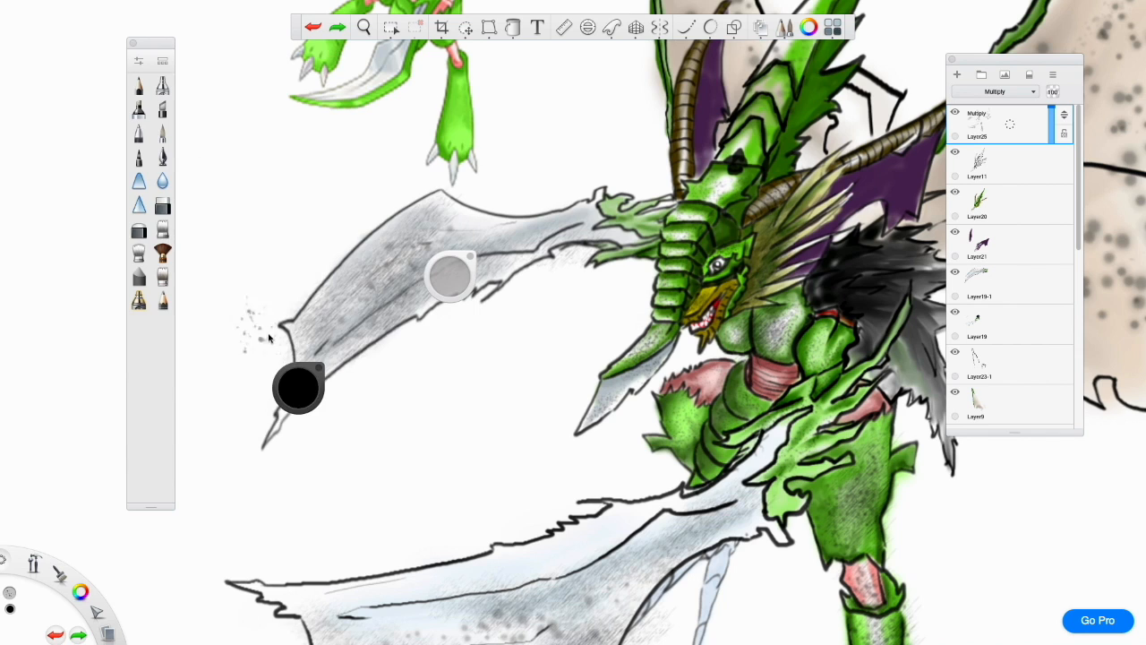
key(super+z)
key(super+shift+z)
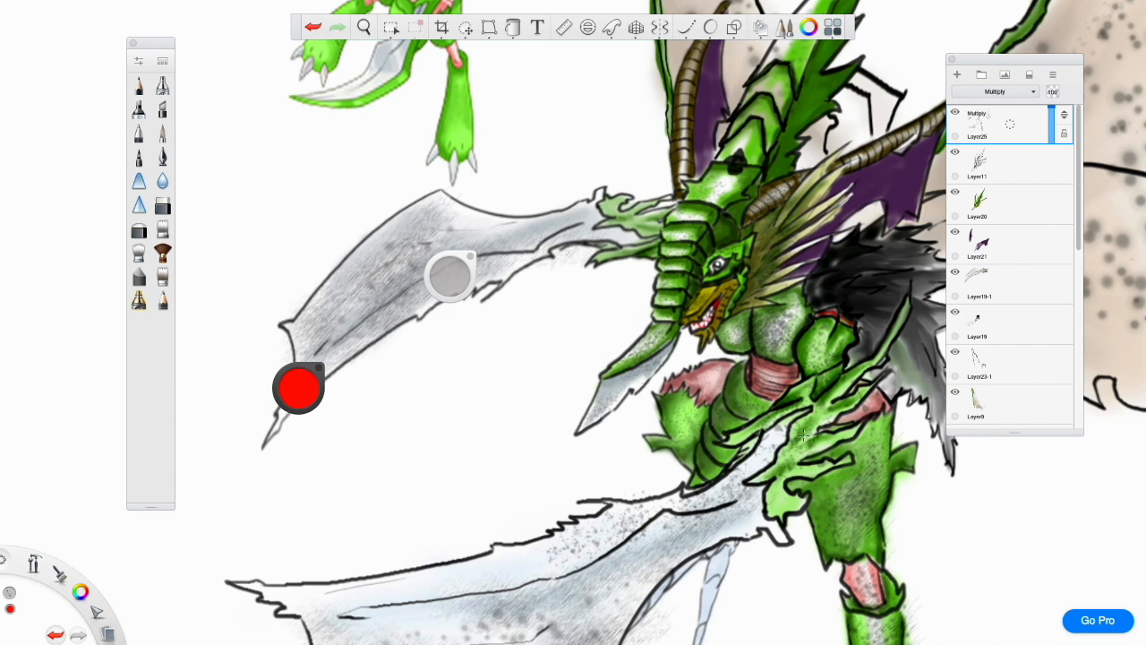
Change the speckle layer's blending mode to Glow
click(995, 92)
click(994, 224)
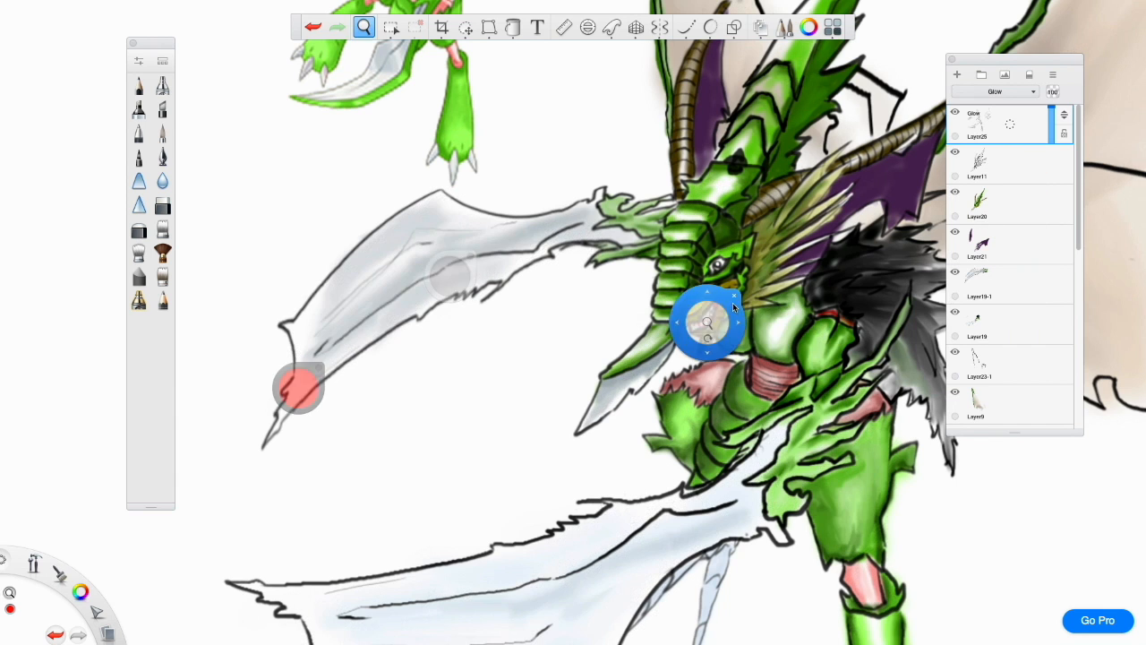
Return the speckle layer to Normal blending at reduced opacity and merge the creature's other layers beneath it
scroll(706, 319, down, 3)
key(super+z)
click(1030, 89)
click(996, 248)
scroll(707, 319, down, 3)
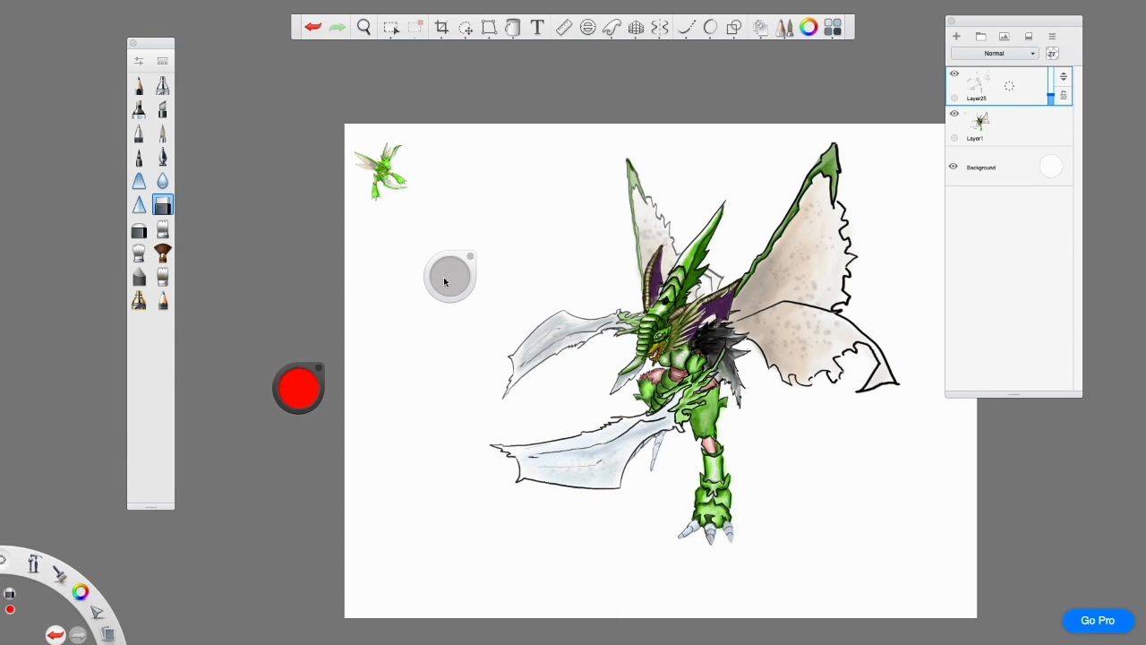
Merge the speckle layer into the creature layer and erase irregular holes in the wings
scroll(806, 367, up, 3)
click(1005, 130)
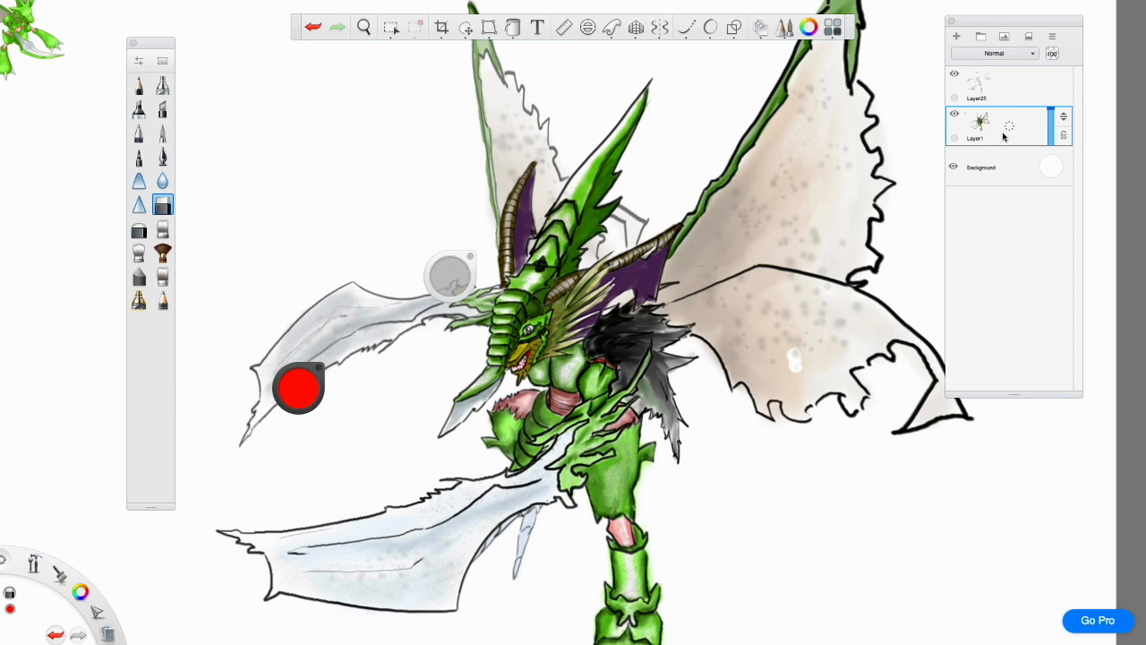
drag(1008, 86, 1007, 127)
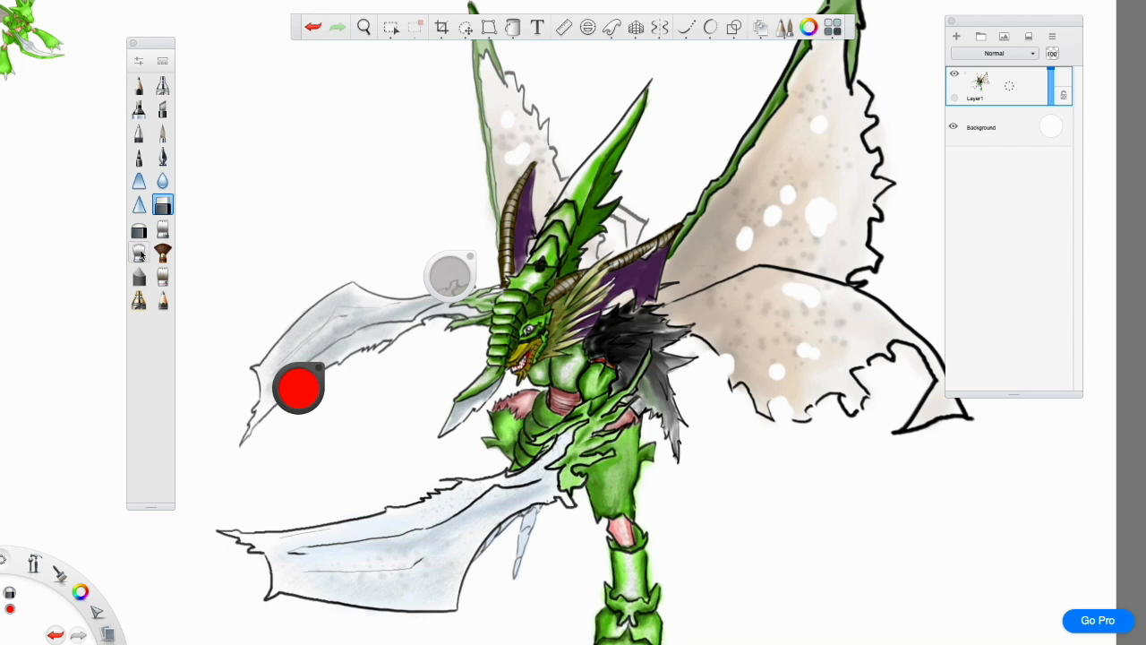
Switch the paint colour to black and outline the wing holes with the pencil
drag(299, 388, 287, 625)
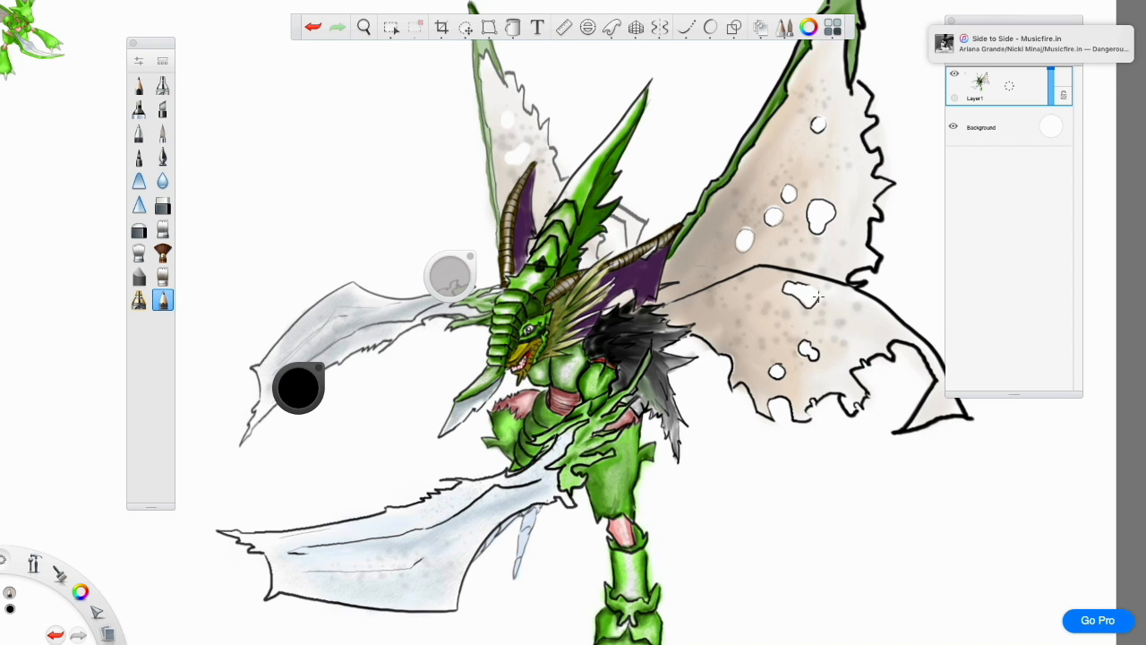
key(space)
drag(758, 325, 751, 411)
Add two empty layers beneath the creature and choose the airbrush with white paint
drag(1020, 82, 1057, 145)
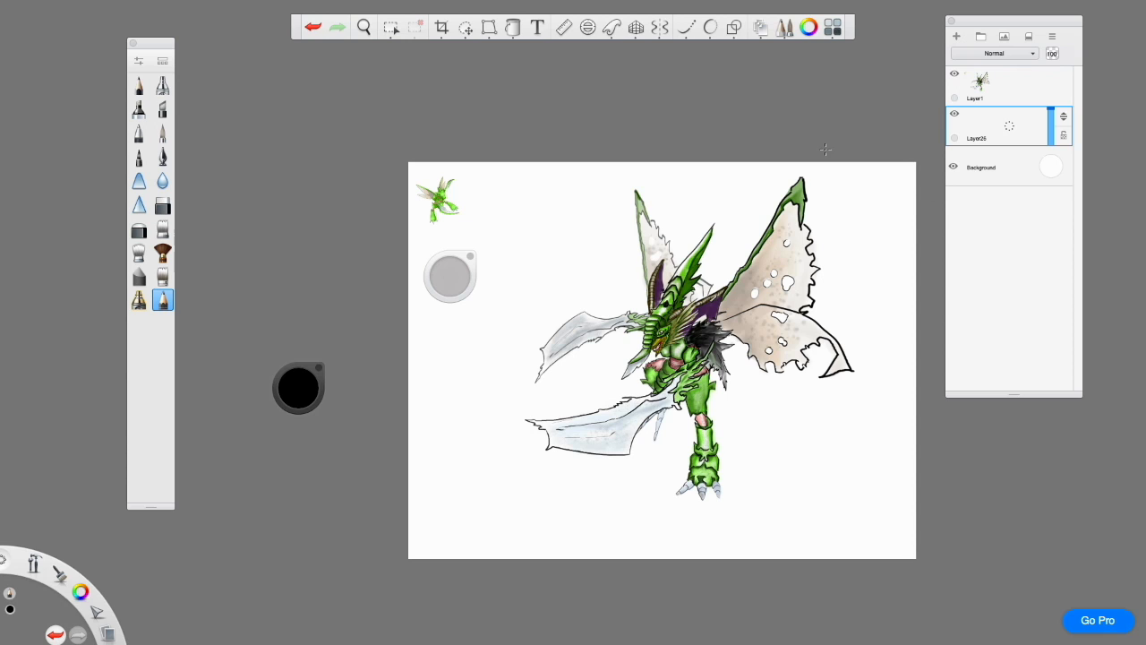
click(984, 102)
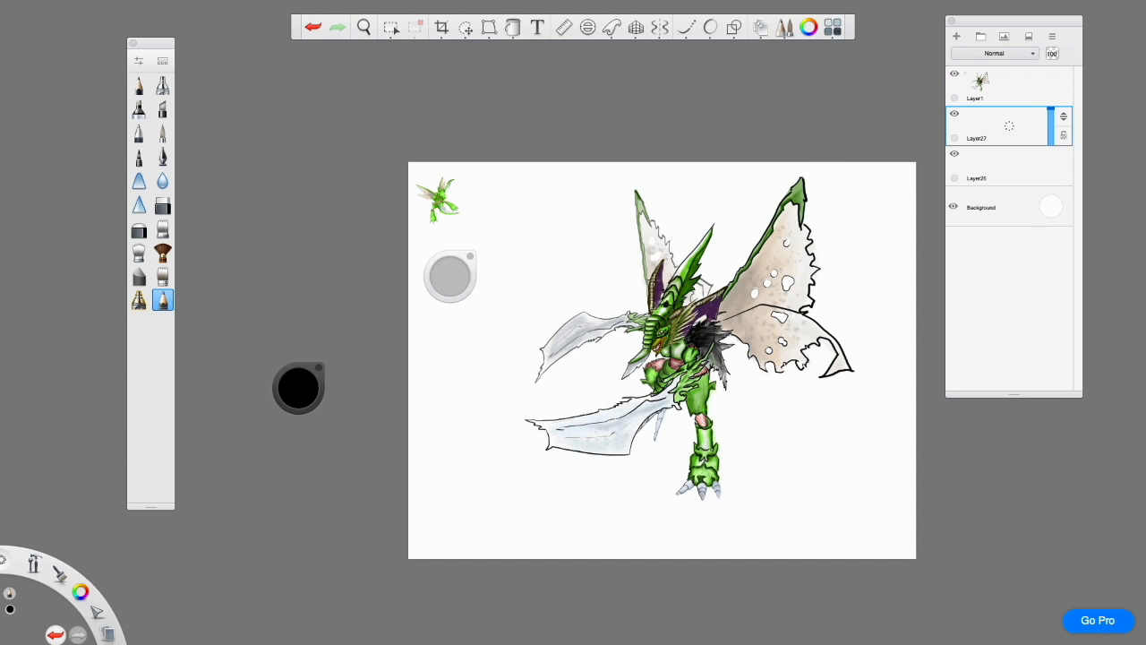
click(164, 84)
key(super+z)
scroll(295, 378, down, 1)
drag(302, 389, 299, 98)
mouse_move(296, 369)
mouse_down()
mouse_move(320, 216)
mouse_move(319, 107)
mouse_up()
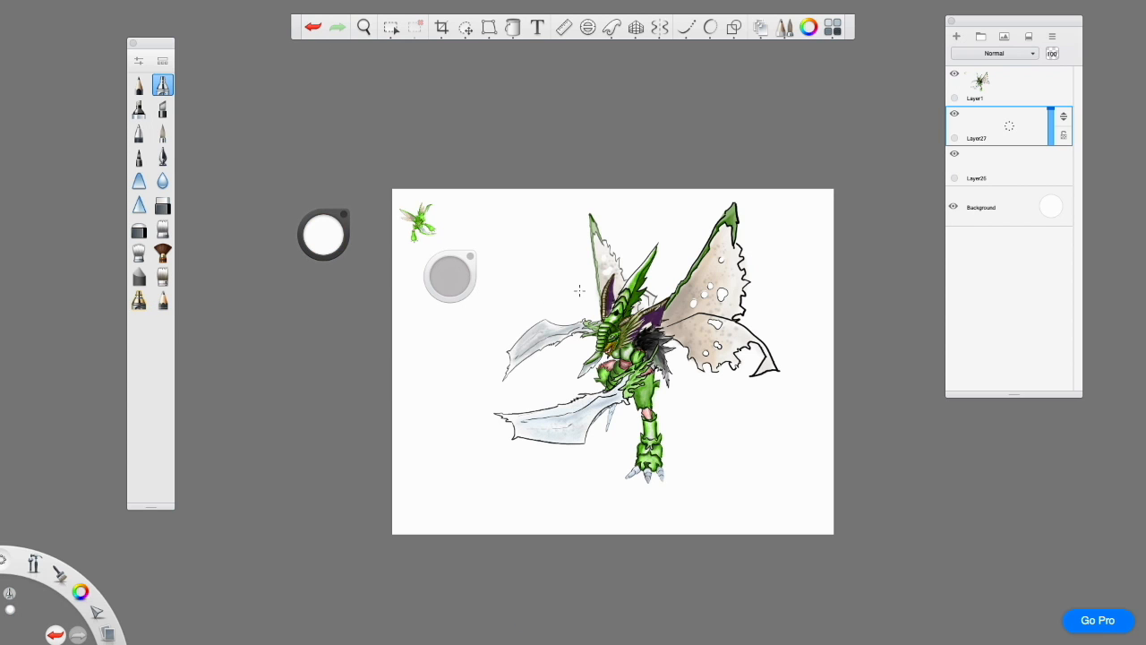
Try a black canvas background behind the creature
click(1048, 207)
click(1036, 218)
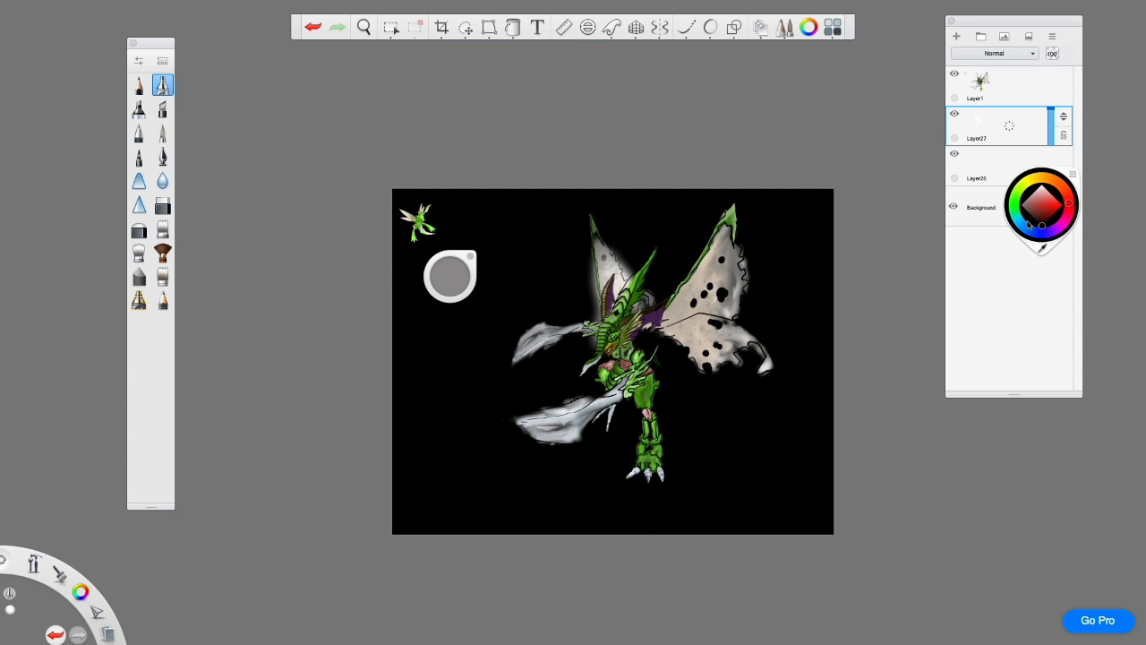
key(super+z)
Delete the spare empty layer and set the background colour back to white, undoing the white airbrush strokes
click(1001, 172)
drag(1009, 167, 1025, 168)
click(1059, 166)
click(1057, 188)
click(1056, 182)
key(super+z)
key(super+z)
Enlarge the airbrush, switch to black and spray a soft ground shadow under the creature's foot
drag(453, 287, 509, 282)
mouse_move(447, 280)
mouse_down()
mouse_move(449, 231)
mouse_move(446, 435)
mouse_up()
drag(323, 240, 333, 309)
click(606, 488)
mouse_move(606, 489)
mouse_down()
mouse_move(618, 466)
mouse_move(696, 463)
mouse_move(545, 481)
mouse_move(629, 488)
mouse_up()
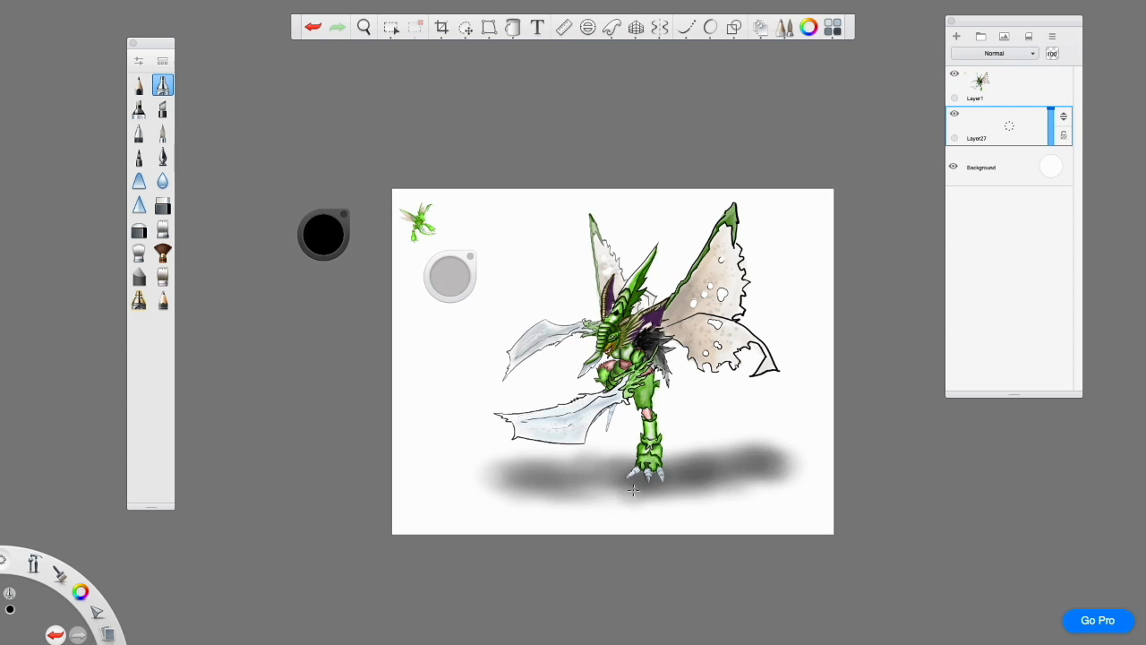
key(super+z)
Try smearing the shadow widely across the ground on both sides of the foot
mouse_move(704, 474)
mouse_down()
mouse_move(589, 465)
mouse_move(709, 508)
mouse_move(751, 496)
mouse_move(753, 465)
mouse_move(801, 474)
mouse_move(586, 482)
mouse_move(569, 449)
mouse_move(350, 440)
mouse_up()
click(587, 455)
click(162, 275)
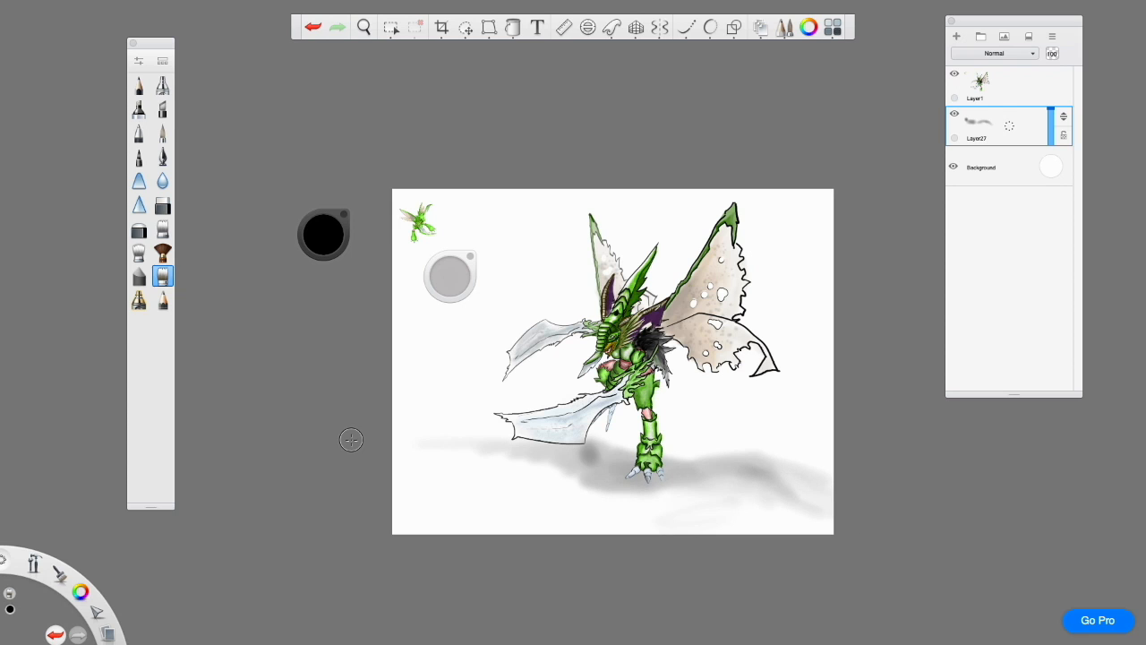
key(super+z)
key(super+z)
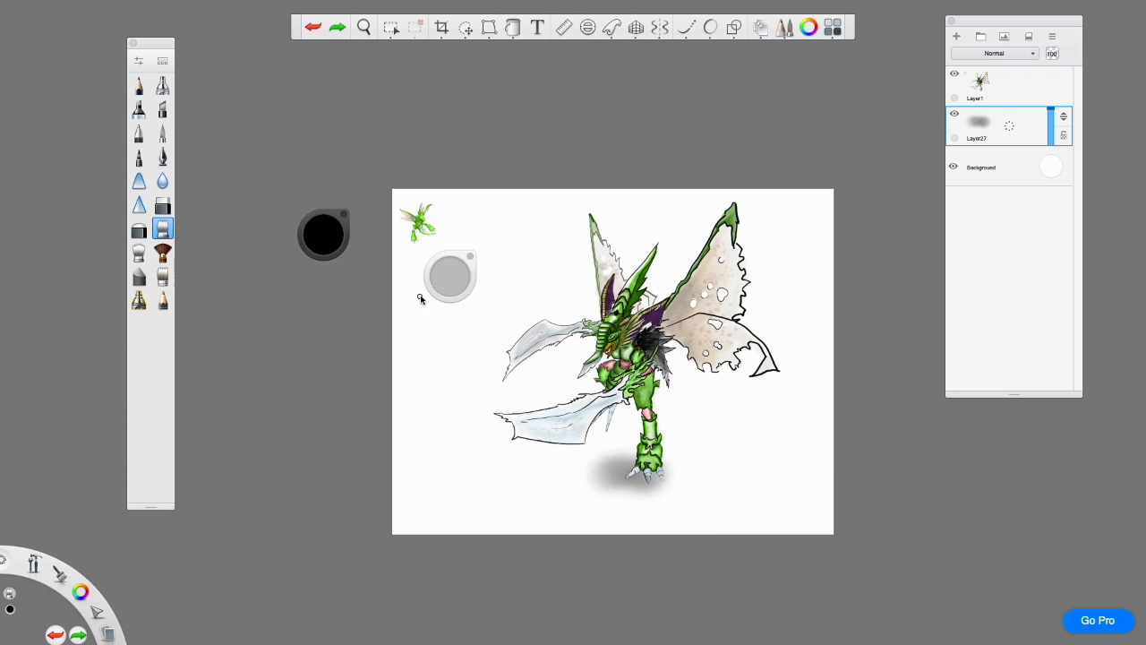
Smear the foot shadow into thin, faint horizontal streaks and add a new layer above it
mouse_move(581, 476)
mouse_down()
mouse_move(687, 468)
mouse_move(631, 496)
mouse_move(762, 479)
mouse_up()
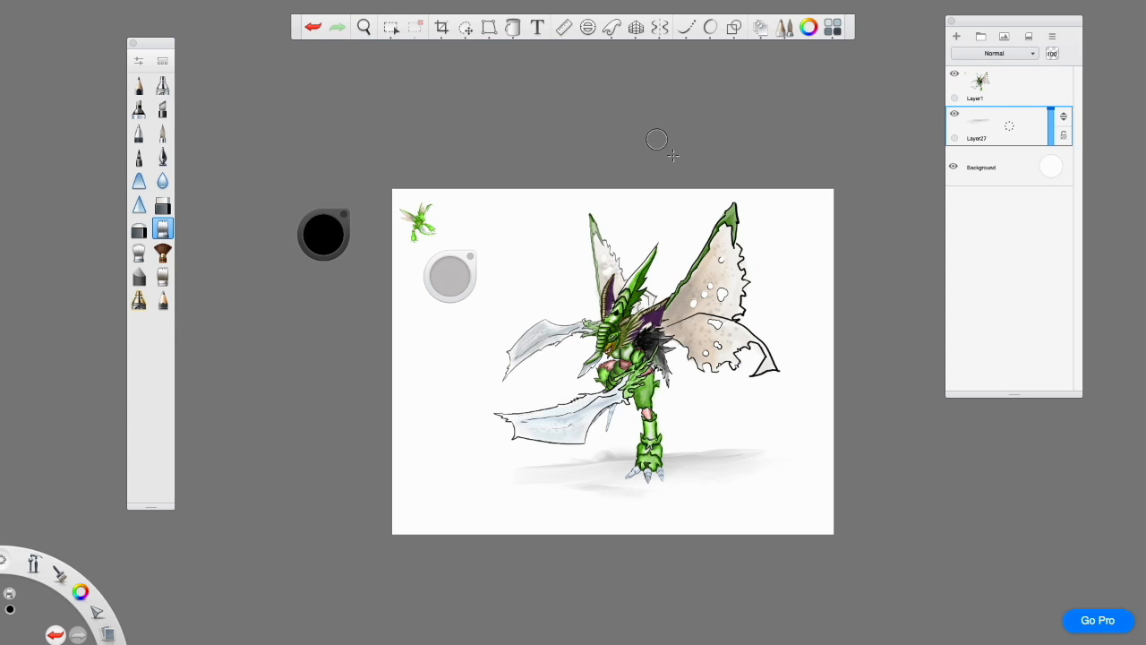
click(1009, 125)
click(1024, 106)
Fill the new layer with a linear gradient and align it vertically down the canvas
click(513, 27)
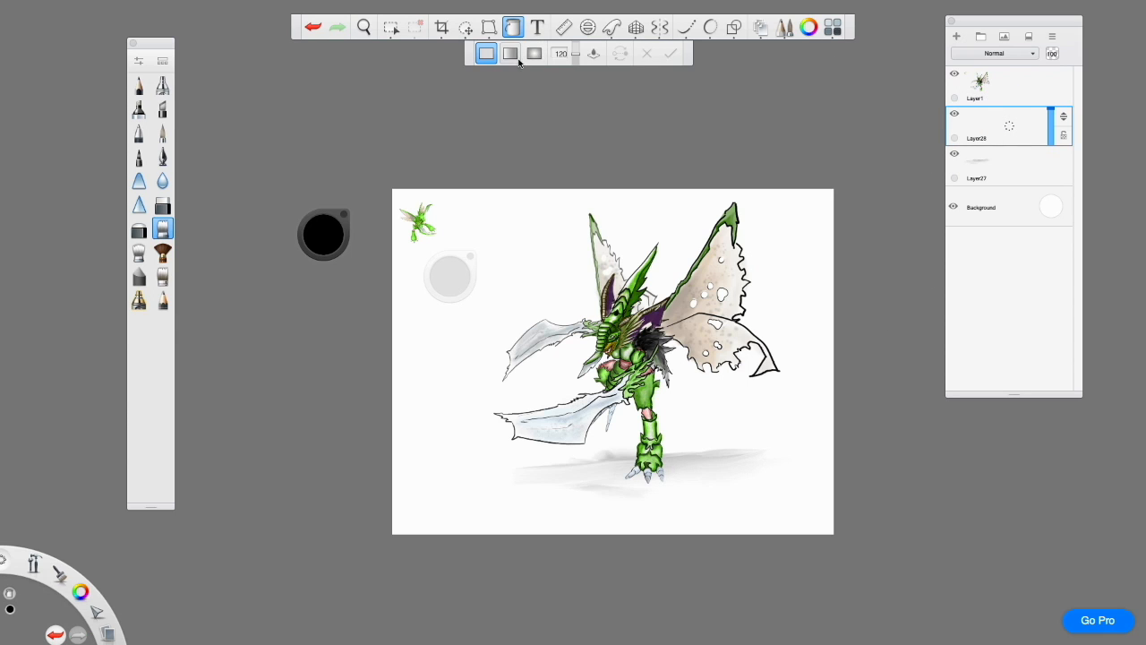
click(509, 53)
drag(396, 225, 711, 620)
drag(833, 227, 719, 87)
drag(711, 620, 725, 498)
click(725, 472)
click(725, 472)
Adjust the gradient's grey stops to form a dark ground band below a lighter backdrop, and apply it beneath the shadow layer
key(XF86AudioLowerVolume)
key(XF86AudioLowerVolume)
drag(324, 234, 326, 208)
click(723, 434)
click(721, 205)
click(723, 434)
drag(721, 205, 720, 177)
click(723, 472)
drag(324, 235, 326, 316)
drag(726, 540, 726, 552)
click(721, 179)
drag(724, 420, 726, 409)
key(Return)
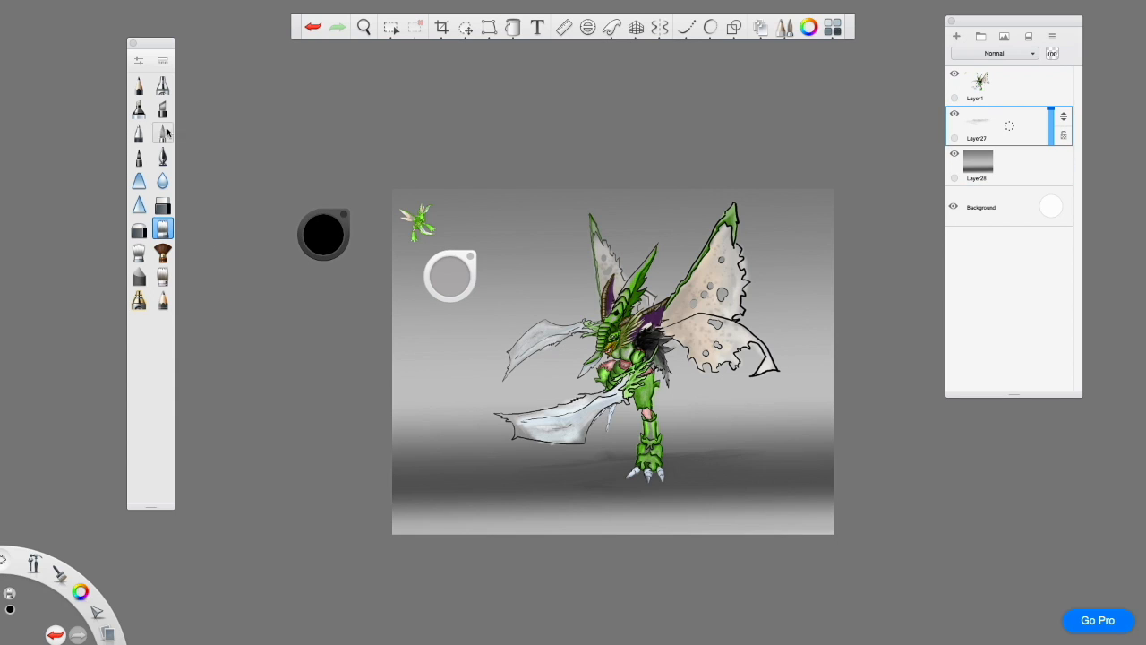
Darken the shadow around the claws and smear it sideways along the ground
mouse_move(648, 481)
mouse_down()
mouse_move(689, 474)
mouse_move(645, 480)
mouse_up()
drag(450, 273, 461, 273)
mouse_move(582, 488)
mouse_down()
mouse_move(759, 469)
mouse_move(648, 486)
mouse_move(744, 480)
mouse_up()
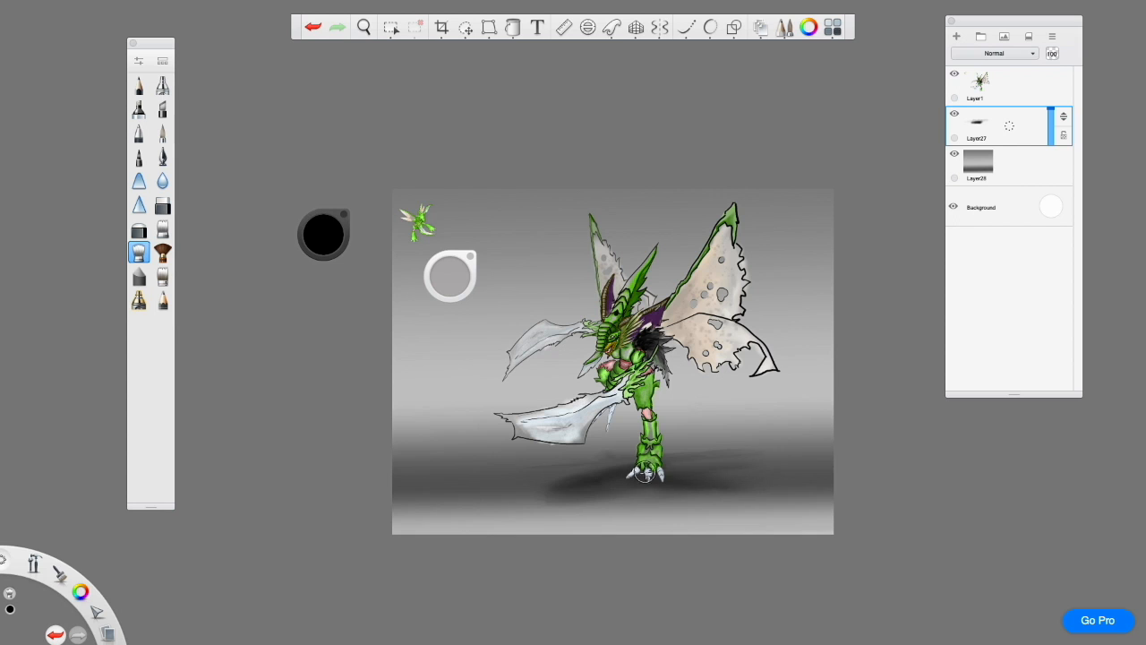
Save the artwork as "scyther f"
scroll(694, 457, up, 5)
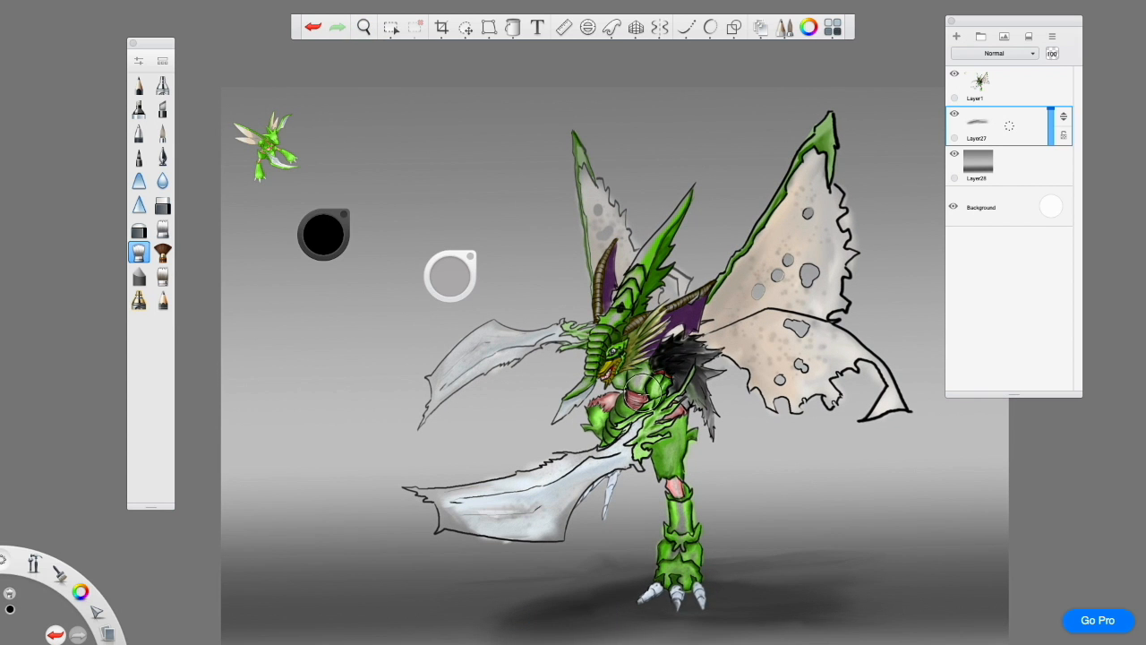
key(space)
click(583, 297)
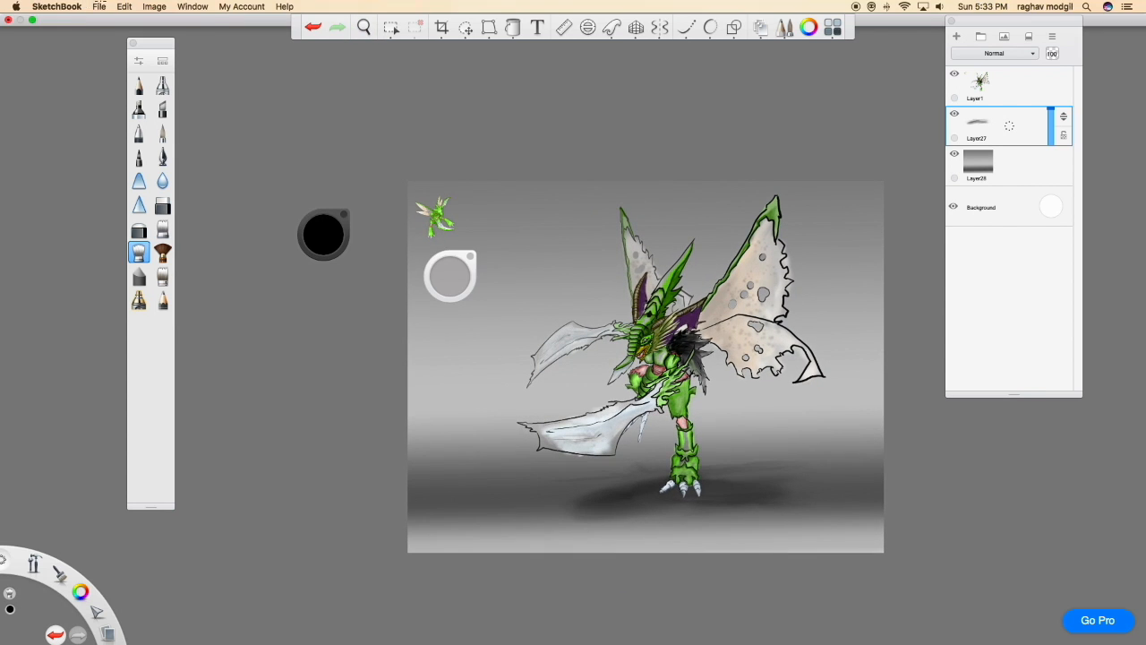
key(super+s)
text(scyther f)
key(Return)
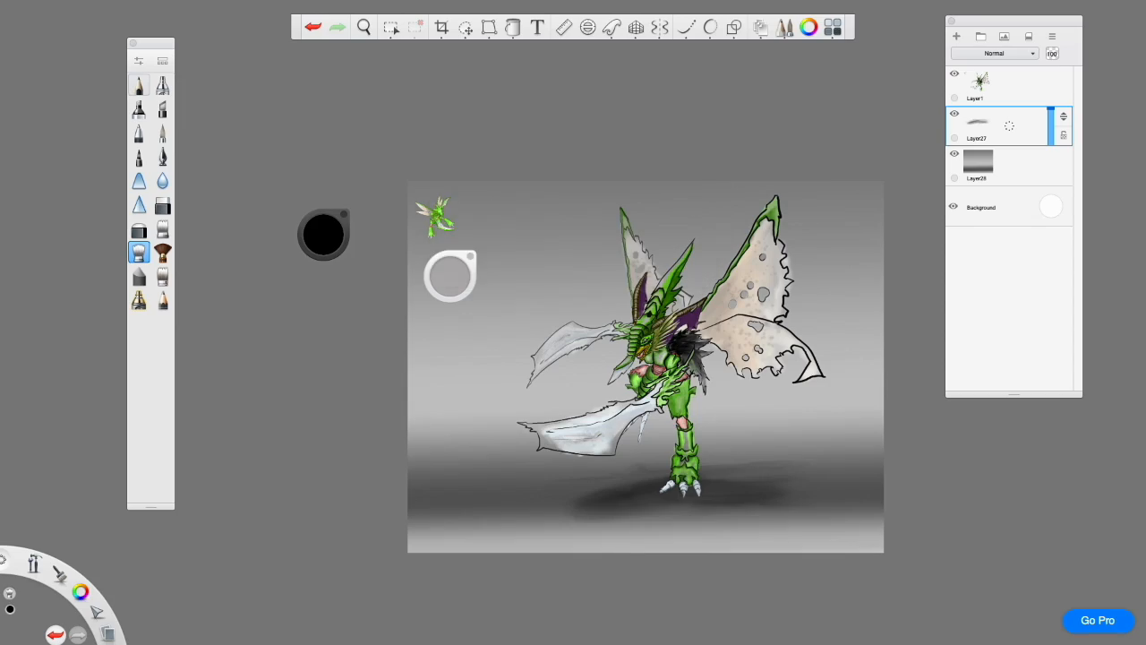
Inspect the finished creature's details up close and review the whole figure
scroll(677, 365, up, 10)
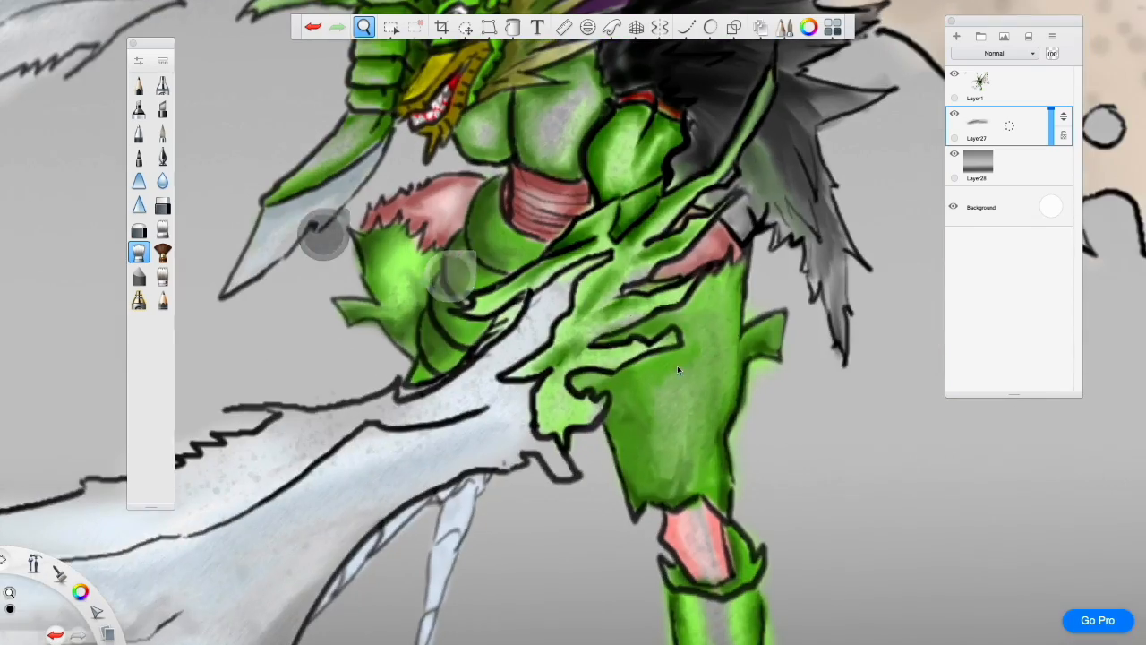
drag(596, 447, 680, 625)
drag(631, 241, 696, 525)
drag(1014, 471, 743, 427)
drag(934, 477, 802, 488)
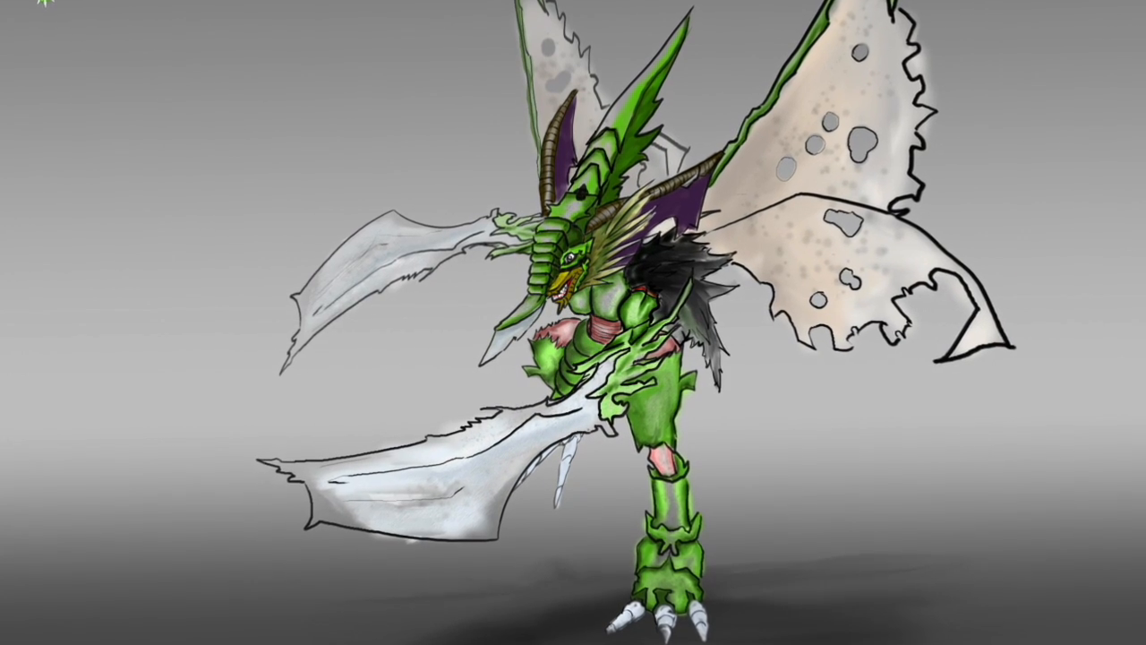